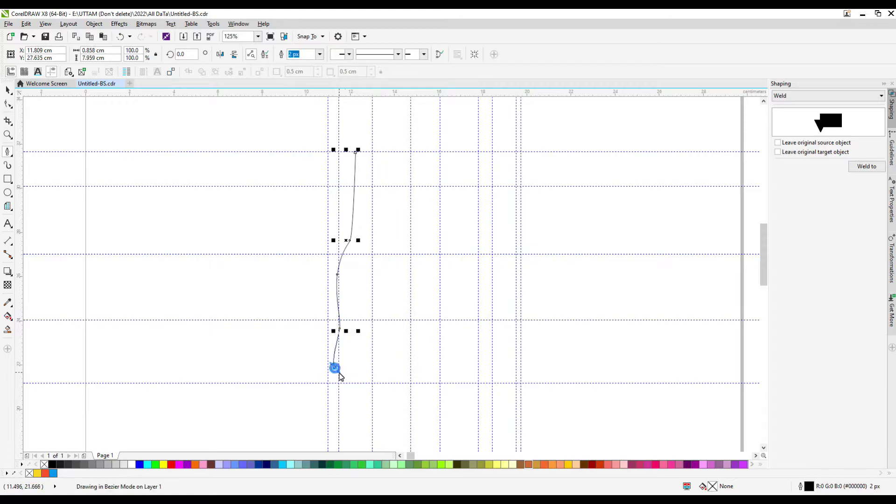
# Step: Trace the figure's left contour with smooth curves, from the head around the chin and shoulder down to the sleeve
pyautogui.click(336, 347)
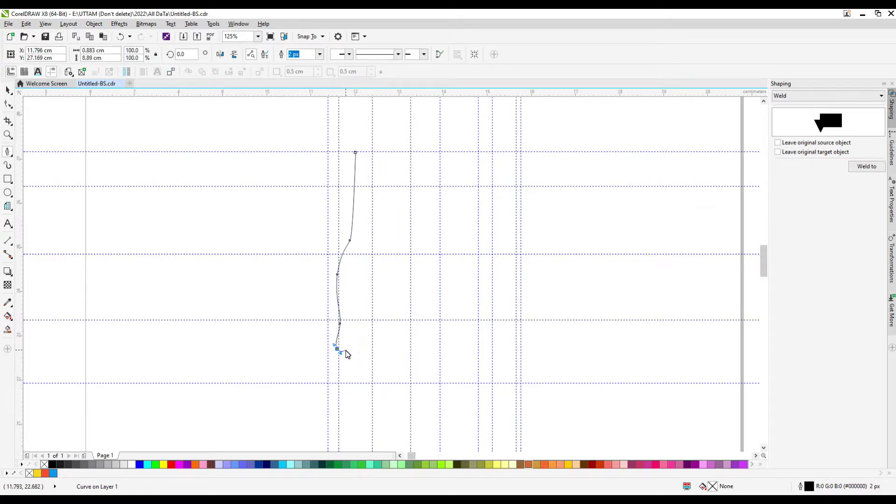
pyautogui.scroll(2, 344, 353)
pyautogui.moveTo(374, 368); pyautogui.dragTo(391, 370)
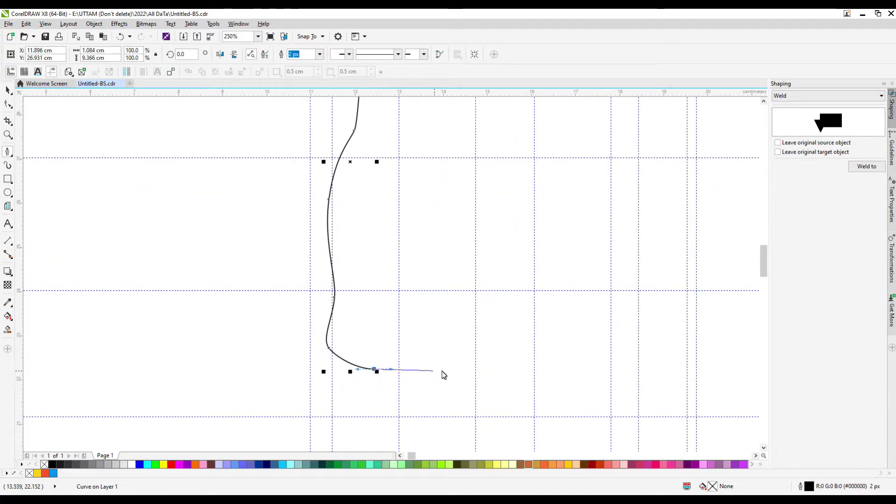
pyautogui.click(482, 410)
pyautogui.scroll(-3, 483, 410)
pyautogui.scroll(2, 465, 358)
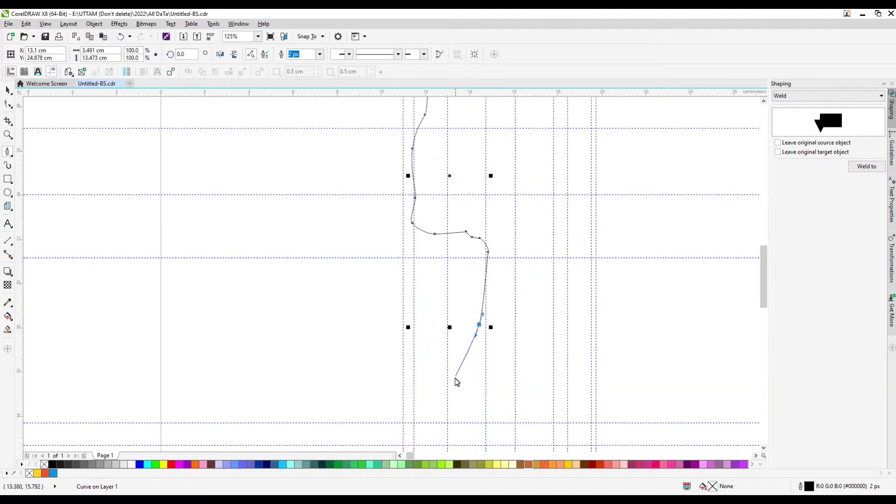
pyautogui.scroll(-2, 467, 423)
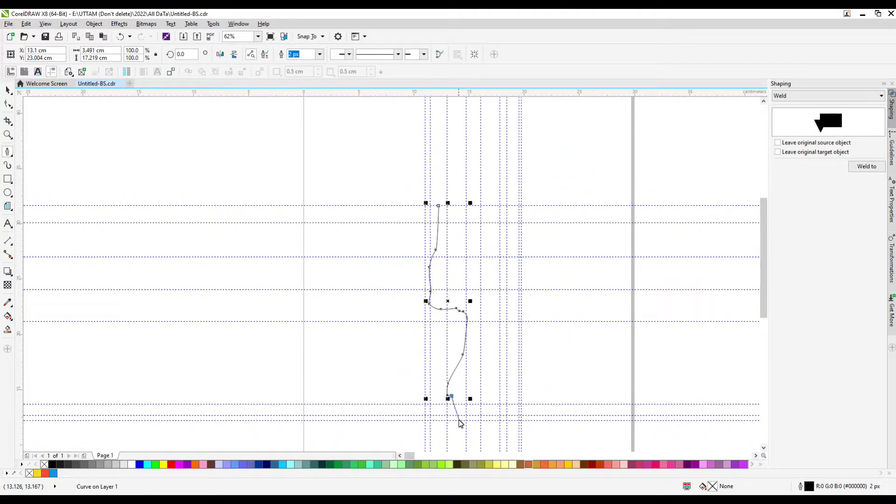
# Step: Continue the outline through the stepped left cuff, down the side of the shirt and along the bottom hem to its right corner
pyautogui.scroll(2, 453, 406)
pyautogui.scroll(2, 447, 395)
pyautogui.scroll(-2, 451, 369)
pyautogui.scroll(2, 452, 360)
pyautogui.click(446, 365)
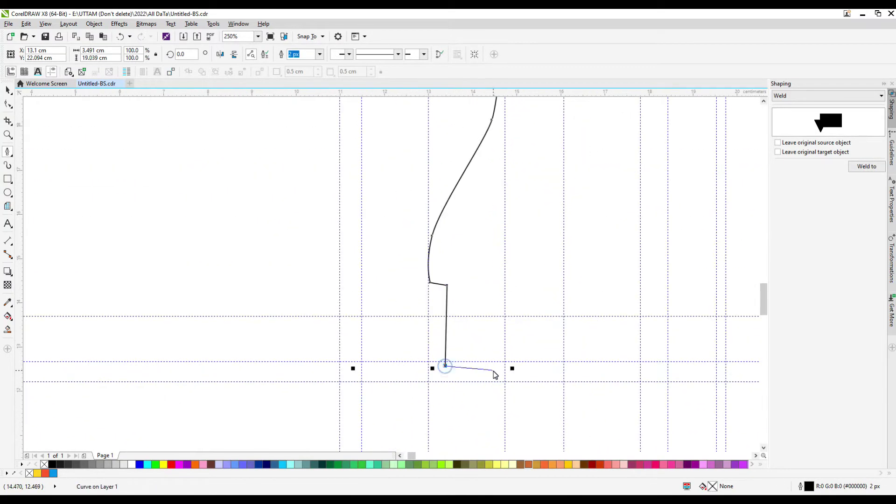
pyautogui.hscroll(2, 648, 379)
pyautogui.click(652, 380)
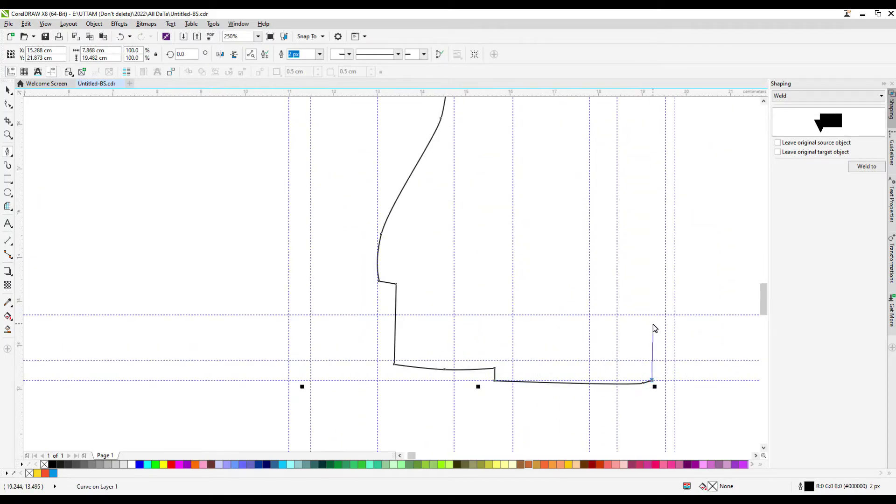
# Step: Carry the outline up the right side of the body and end it with a dome-shaped sleeve closed by a straight base
pyautogui.click(675, 290)
pyautogui.scroll(-2, 665, 290)
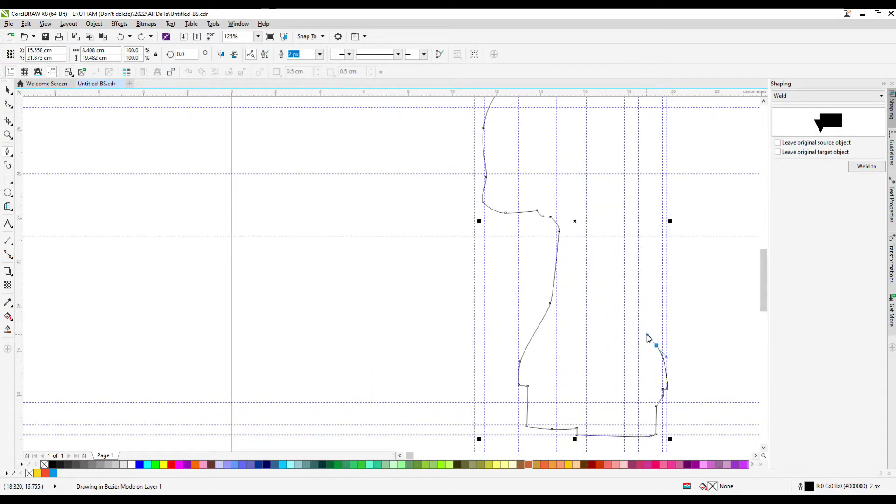
pyautogui.click(645, 329)
pyautogui.click(647, 305)
pyautogui.click(655, 304)
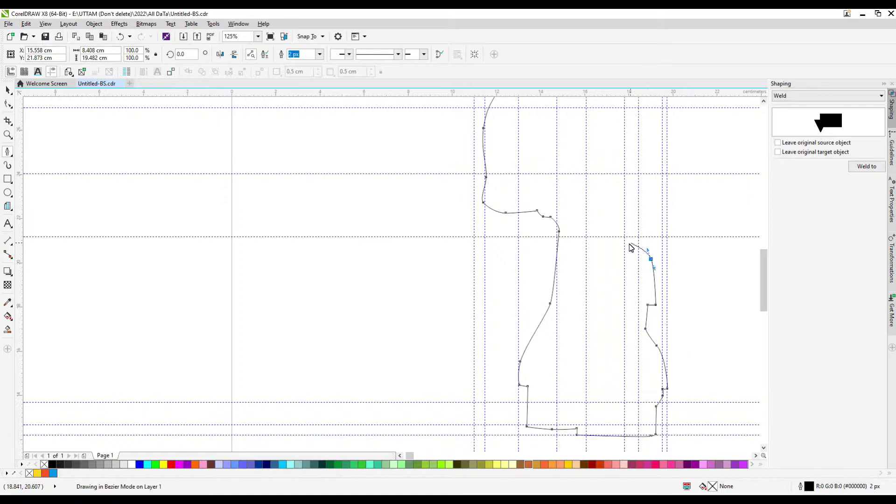
pyautogui.click(656, 305)
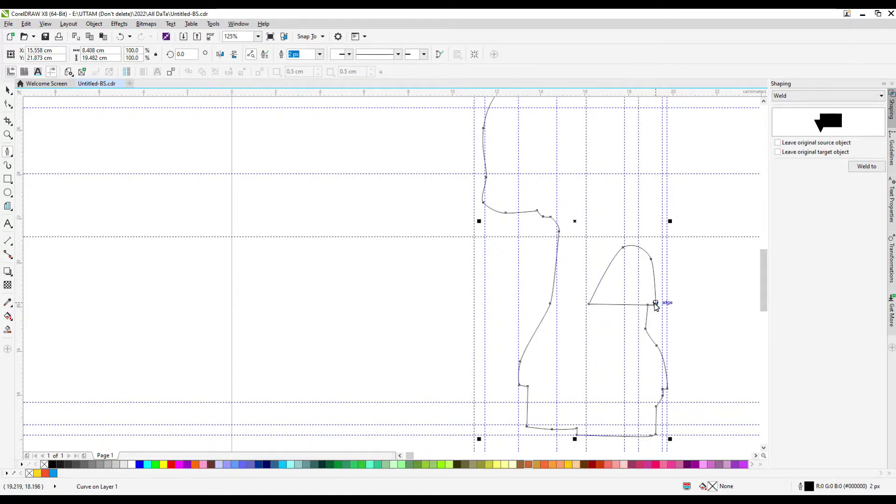
# Step: Draw a curve from the top of the dome-shaped sleeve up along the neck and around the ear
pyautogui.scroll(2, 639, 242)
pyautogui.click(637, 236)
pyautogui.scroll(-2, 637, 236)
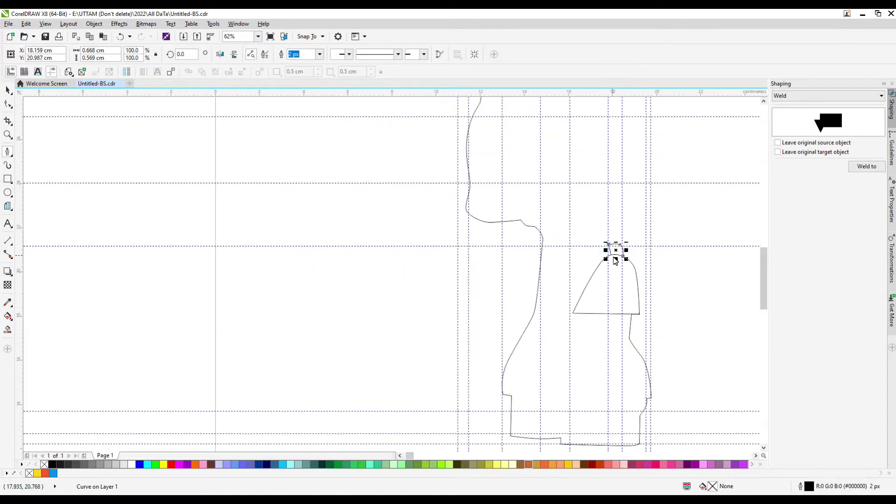
pyautogui.scroll(5, 617, 252)
pyautogui.click(643, 217)
pyautogui.click(538, 196)
pyautogui.scroll(-2, 538, 196)
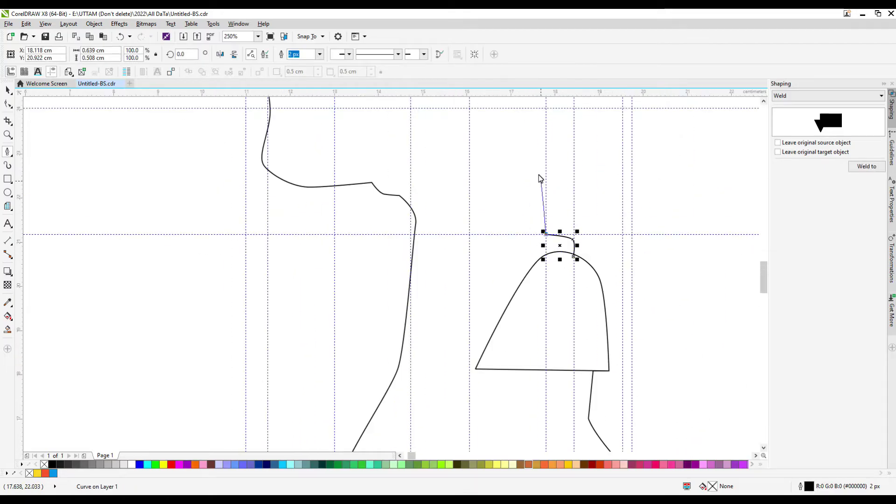
pyautogui.click(545, 136)
pyautogui.scroll(-1, 560, 164)
pyautogui.click(543, 132)
pyautogui.scroll(-2, 541, 136)
pyautogui.scroll(1, 547, 216)
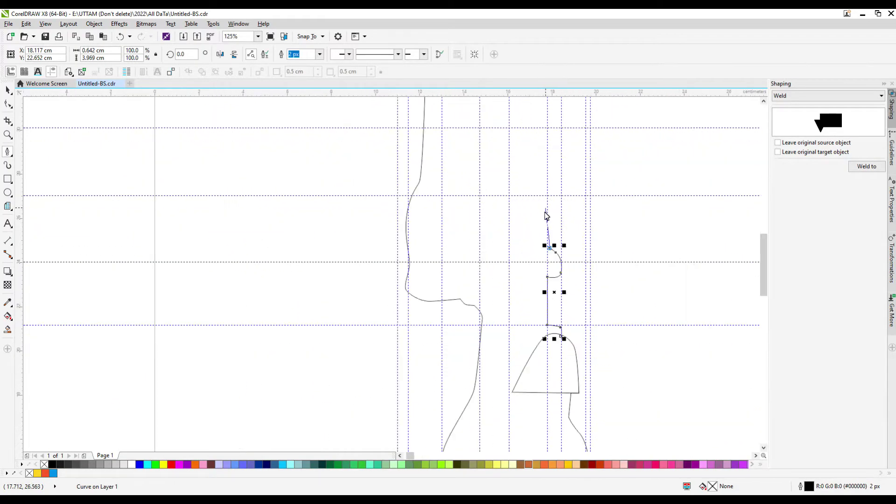
# Step: Extend the curve from the ear up the back of the head to the upper guideline, redoing its last bend
pyautogui.scroll(1, 535, 245)
pyautogui.scroll(-1, 538, 219)
pyautogui.click(536, 208)
pyautogui.scroll(1, 540, 186)
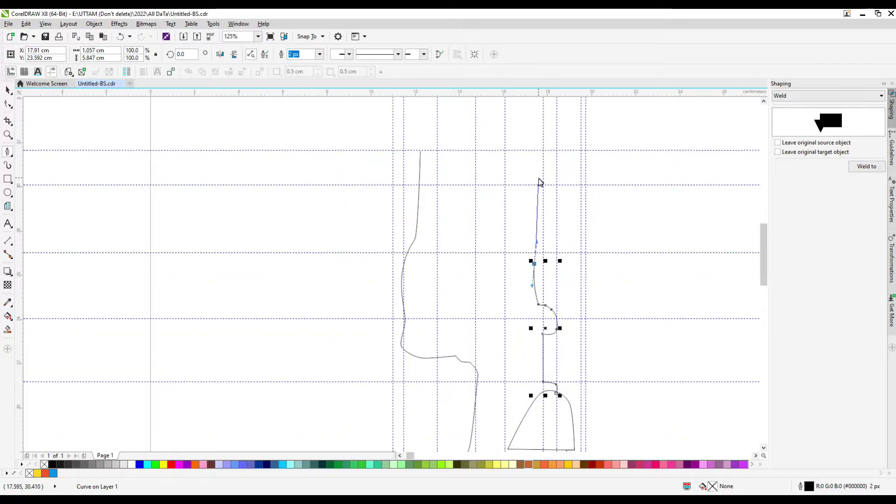
pyautogui.click(544, 176)
pyautogui.scroll(1, 527, 157)
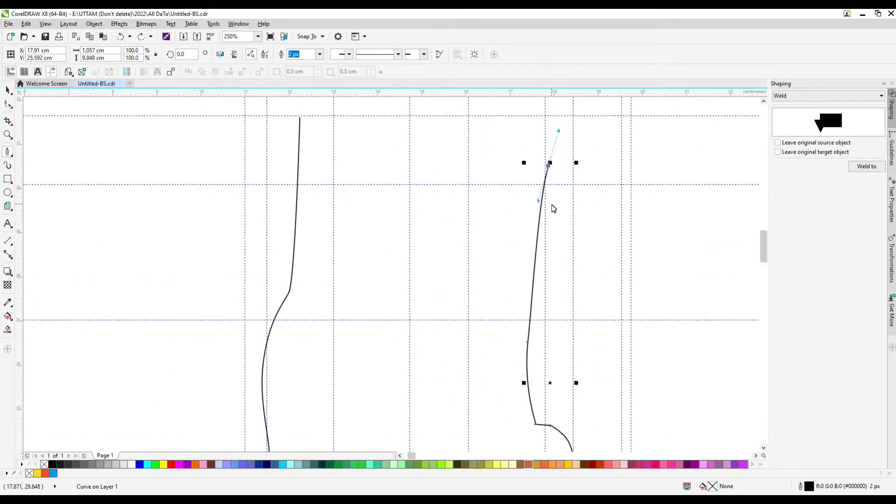
pyautogui.moveTo(544, 185); pyautogui.dragTo(529, 156)
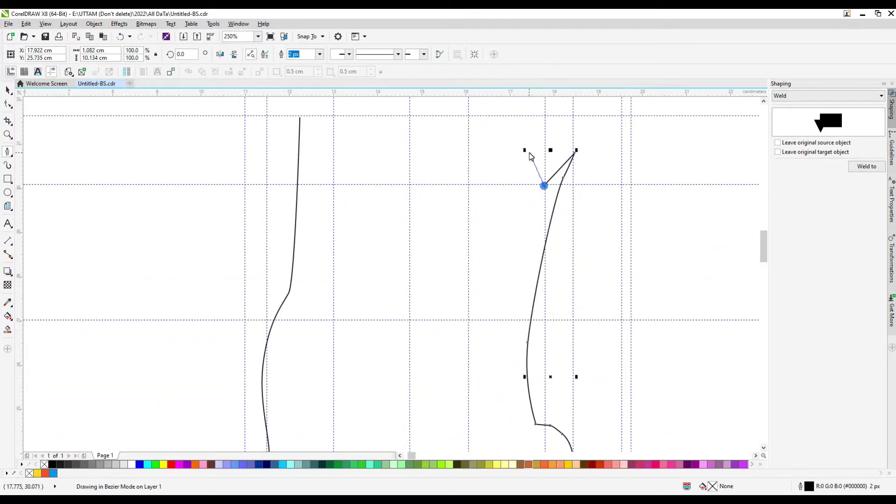
pyautogui.moveTo(569, 181); pyautogui.dragTo(574, 169)
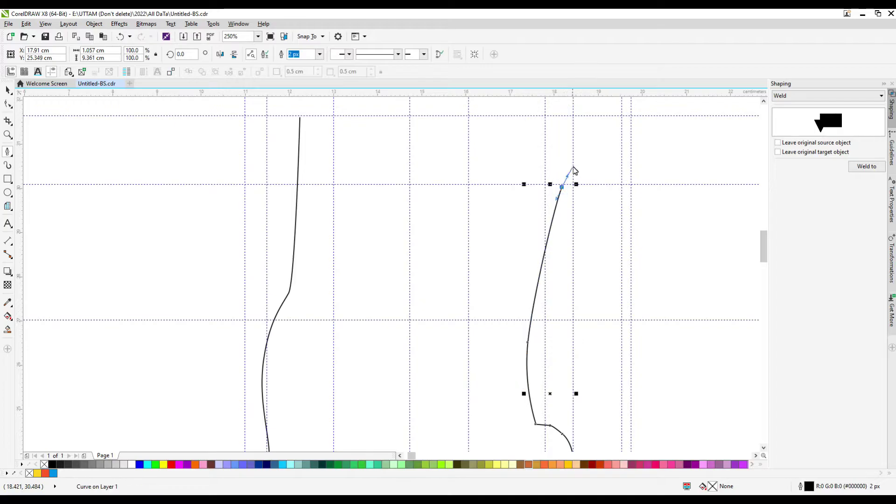
# Step: Draw a zigzag hair edge across the top of the head and join it to the start of the left contour
pyautogui.click(514, 174)
pyautogui.click(496, 140)
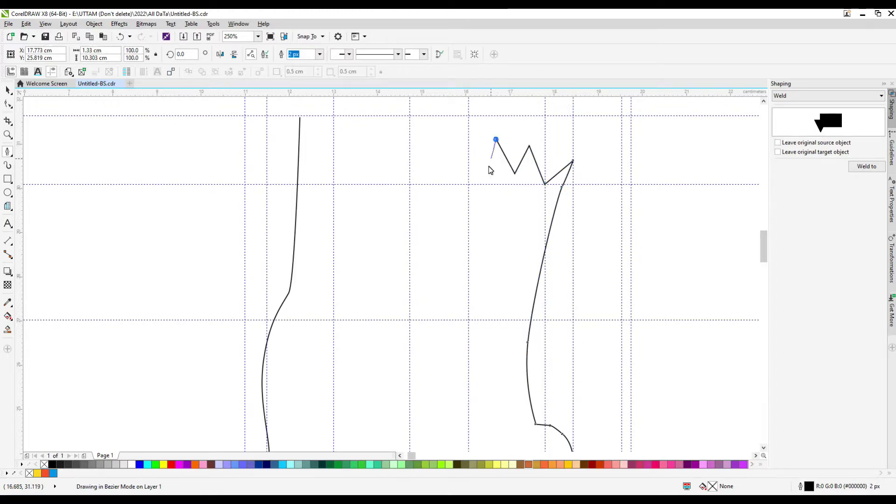
pyautogui.click(450, 161)
pyautogui.click(429, 125)
pyautogui.click(417, 159)
pyautogui.click(392, 122)
pyautogui.click(378, 156)
pyautogui.click(353, 123)
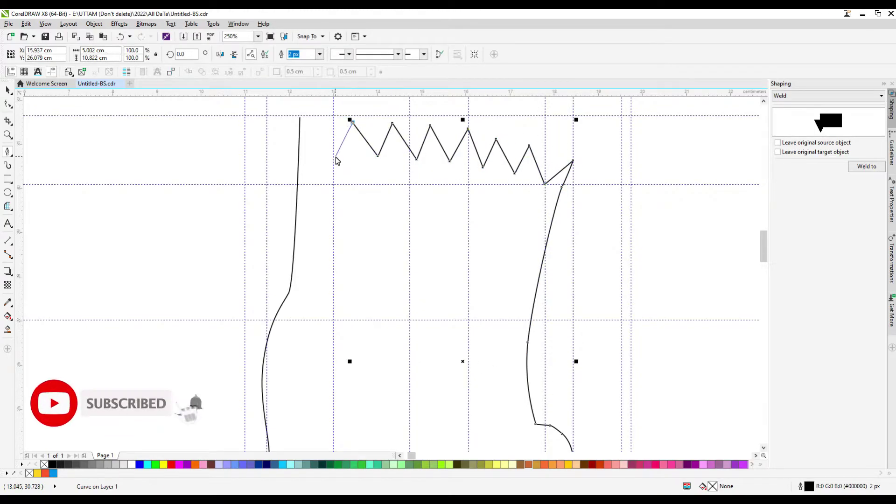
pyautogui.click(344, 152)
pyautogui.click(299, 116)
# Step: Draw the left leg below the shirt hem as a closed shape with rounded corners, about 1.6 cm wide and 3.5 cm high
pyautogui.scroll(3, 299, 116)
pyautogui.scroll(-6, 470, 297)
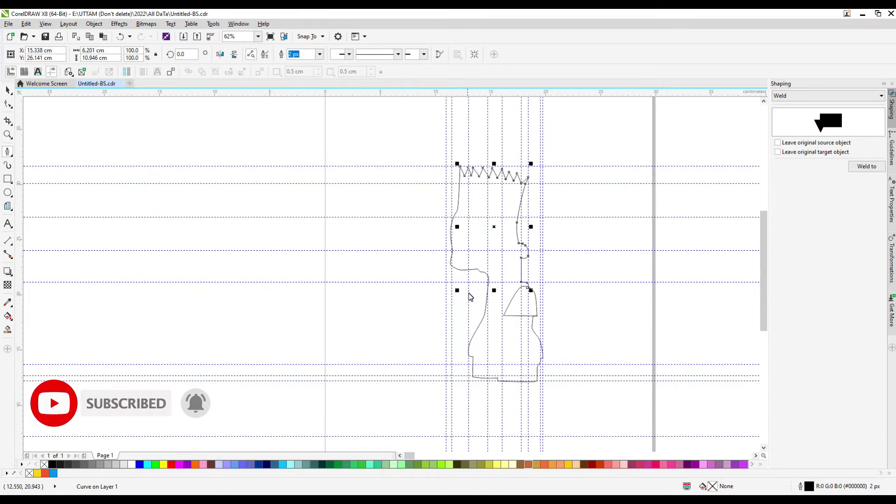
pyautogui.scroll(3, 469, 297)
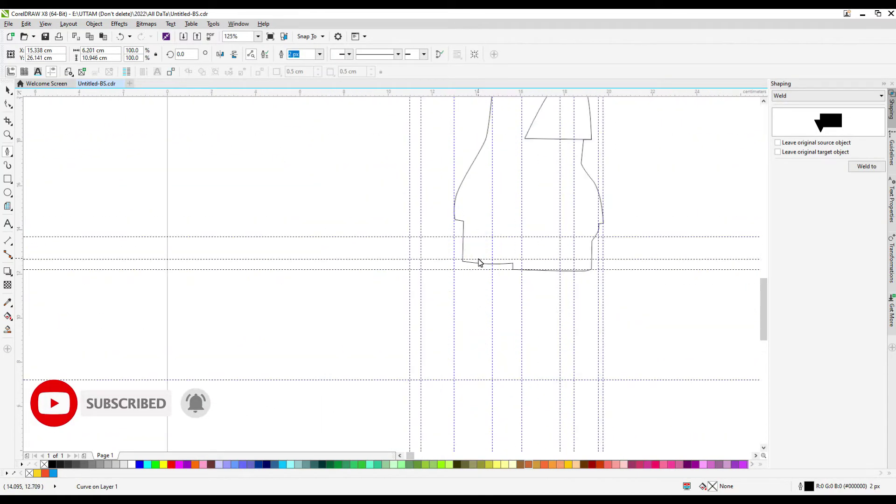
pyautogui.click(480, 260)
pyautogui.moveTo(481, 343); pyautogui.dragTo(509, 340)
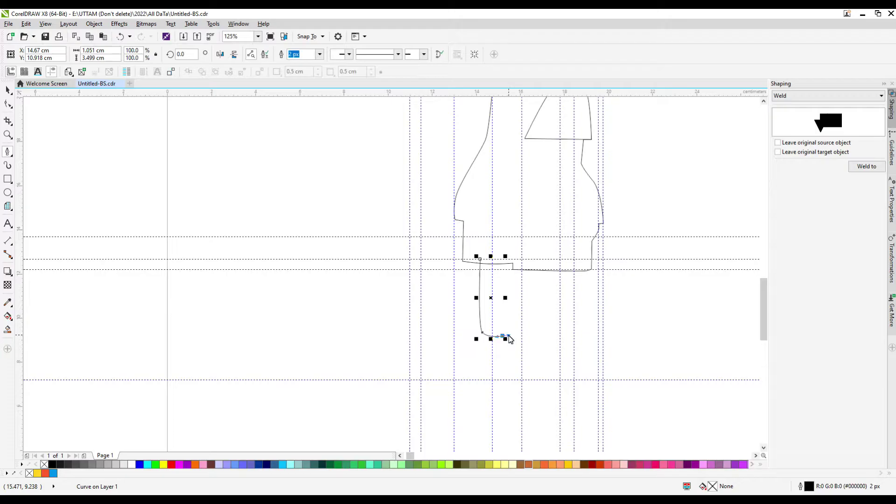
pyautogui.click(509, 264)
pyautogui.scroll(3, 510, 264)
pyautogui.scroll(-3, 490, 262)
pyautogui.scroll(2, 436, 264)
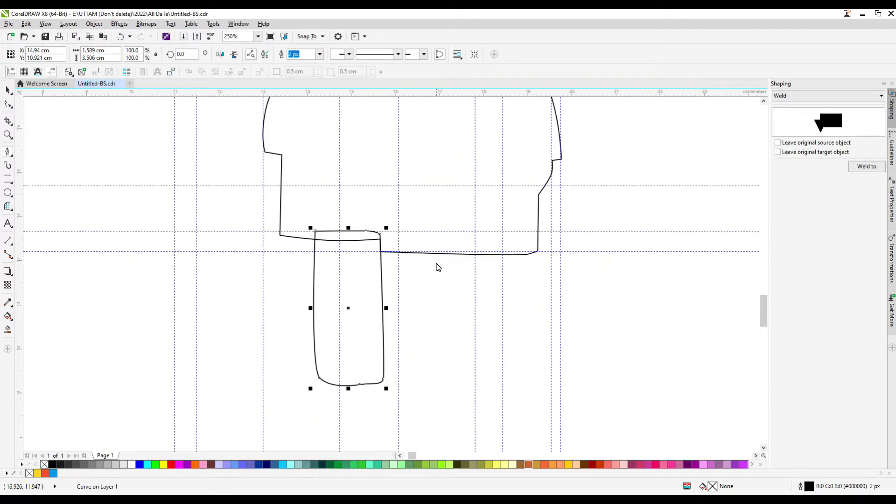
# Step: Draw the right leg beside it as a closed shape with a curved lower edge, about 1.5 cm wide and 3.4 cm high
pyautogui.click(475, 242)
pyautogui.click(410, 389)
pyautogui.scroll(-1, 413, 383)
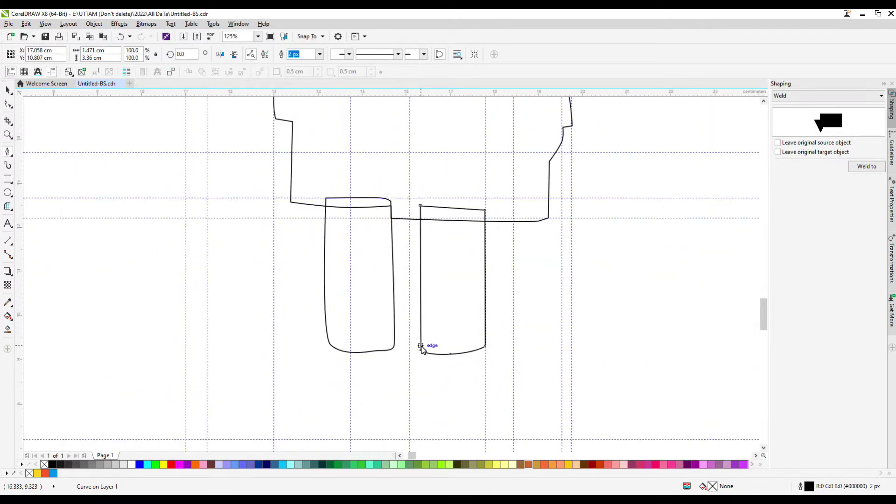
# Step: Draw the shoe outline around the foot of the right leg, about 3.6 cm wide, leaving it open at the ankle
pyautogui.scroll(2, 400, 387)
pyautogui.click(413, 371)
pyautogui.click(399, 401)
pyautogui.scroll(-2, 398, 401)
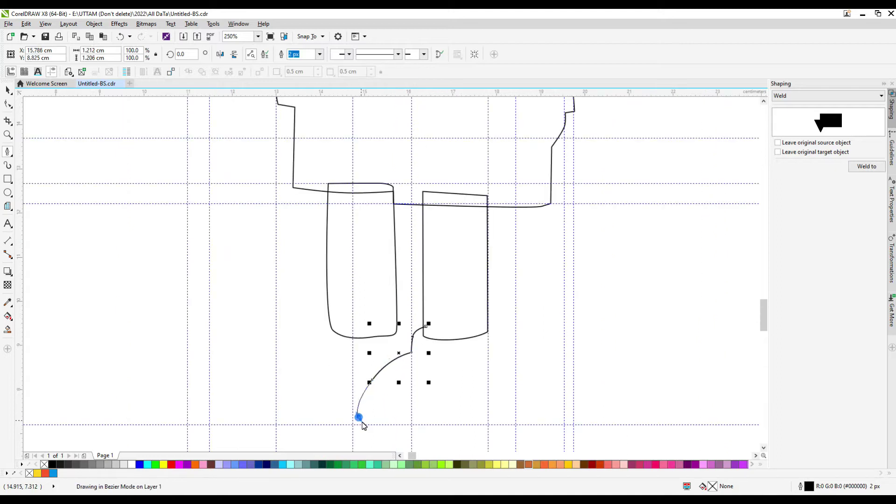
pyautogui.moveTo(518, 414); pyautogui.dragTo(518, 377)
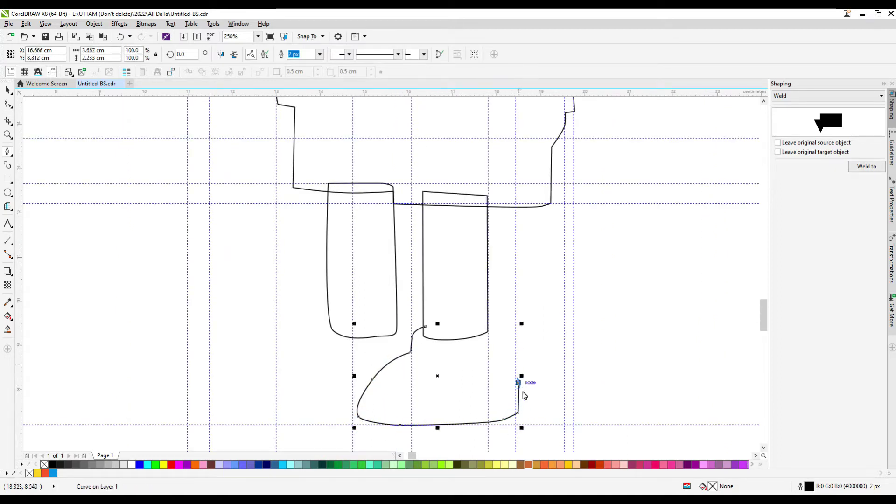
pyautogui.scroll(2, 523, 392)
pyautogui.click(481, 306)
pyautogui.scroll(2, 476, 275)
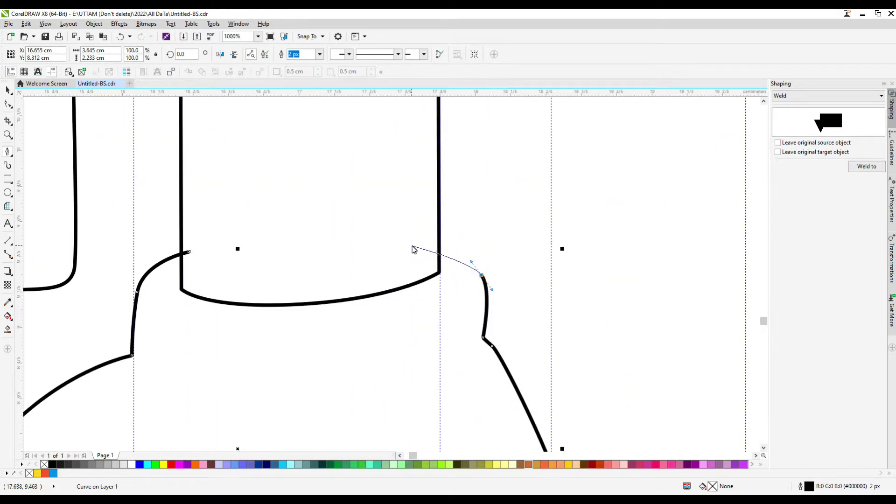
pyautogui.moveTo(425, 243); pyautogui.dragTo(407, 234)
# Step: Add a curved line across the right shoe below the ankle to separate the collar from the shoe body
pyautogui.press('space')
pyautogui.click(132, 355)
pyautogui.moveTo(269, 376); pyautogui.dragTo(328, 377)
pyautogui.click(481, 347)
pyautogui.scroll(-2, 441, 244)
# Step: Try placing a smaller copy of the shoe and its collar line under the left leg, and delete the copy
pyautogui.press('space')
pyautogui.keyDown('shift'); pyautogui.click(386, 326); pyautogui.keyUp('shift')
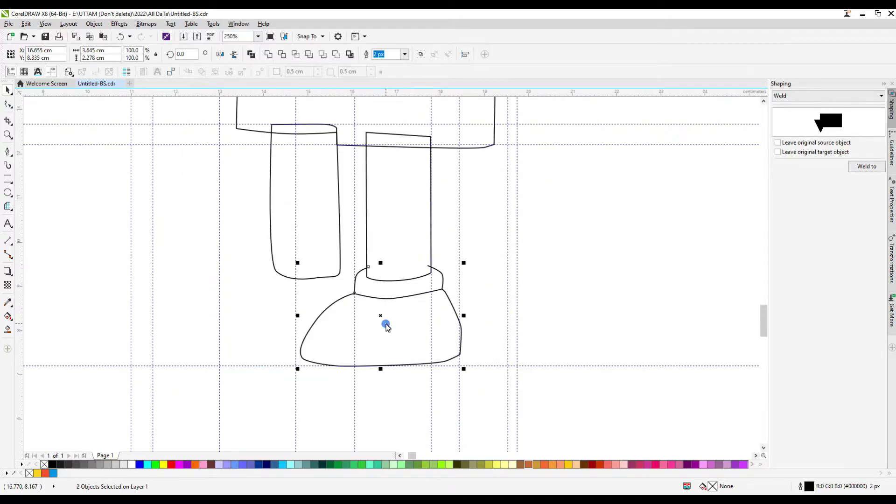
pyautogui.moveTo(359, 322); pyautogui.dragTo(271, 300)
pyautogui.rightClick(270, 301)
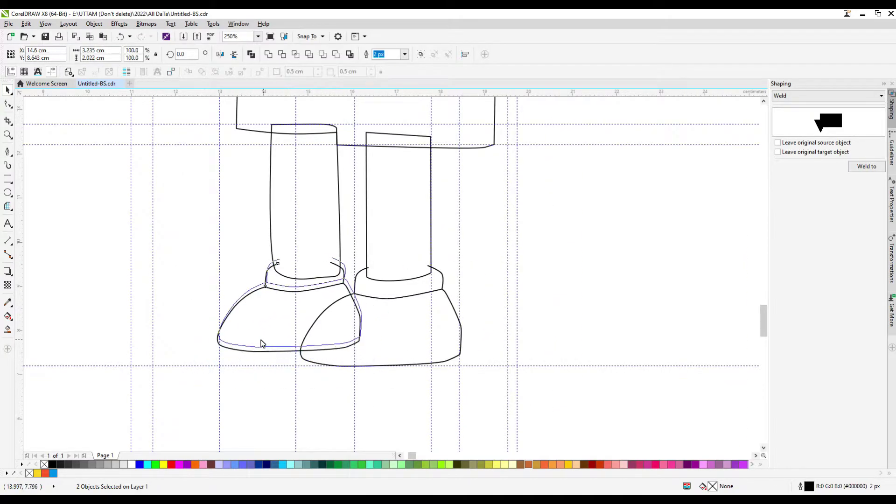
pyautogui.press('Delete')
# Step: Draw a slightly curved sole line across the lower part of the right shoe, from one side to the other
pyautogui.press('space')
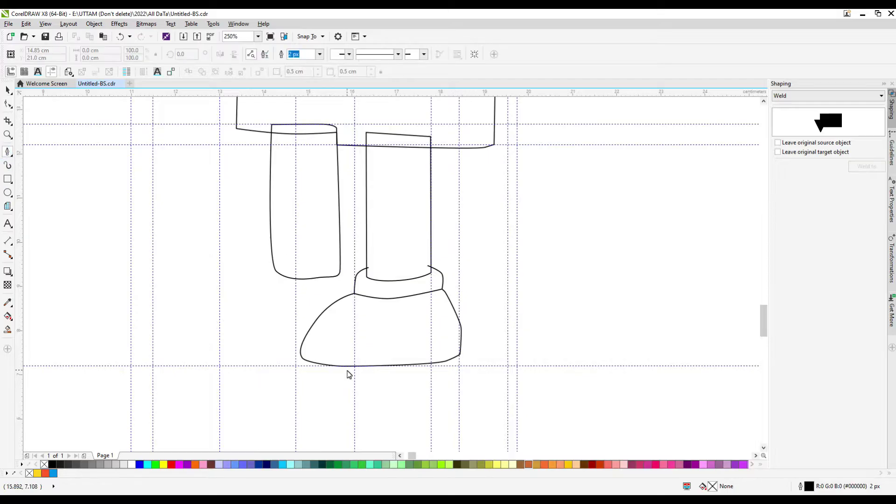
pyautogui.click(391, 356)
pyautogui.scroll(3, 468, 346)
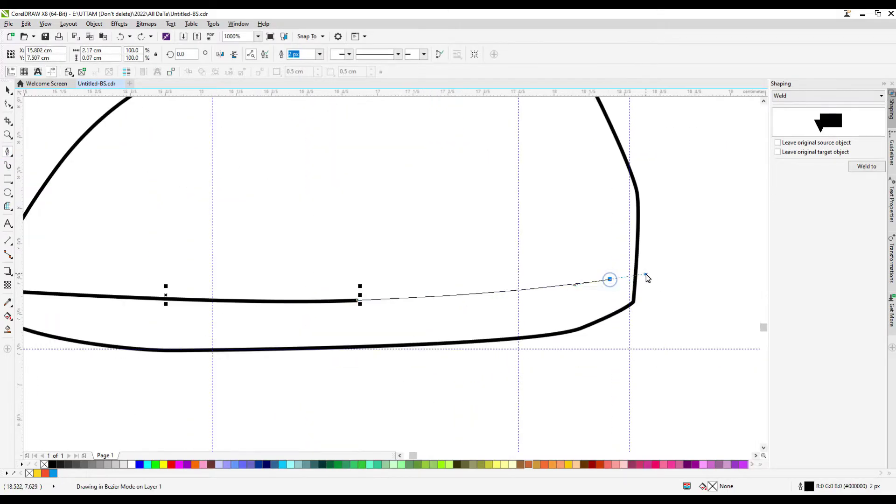
pyautogui.click(644, 276)
pyautogui.scroll(-3, 579, 320)
# Step: Copy the complete shoe to the left leg, scale it to about 3.6 by 2.1 cm, and adjust the nodes where leg and shoe meet
pyautogui.press('space')
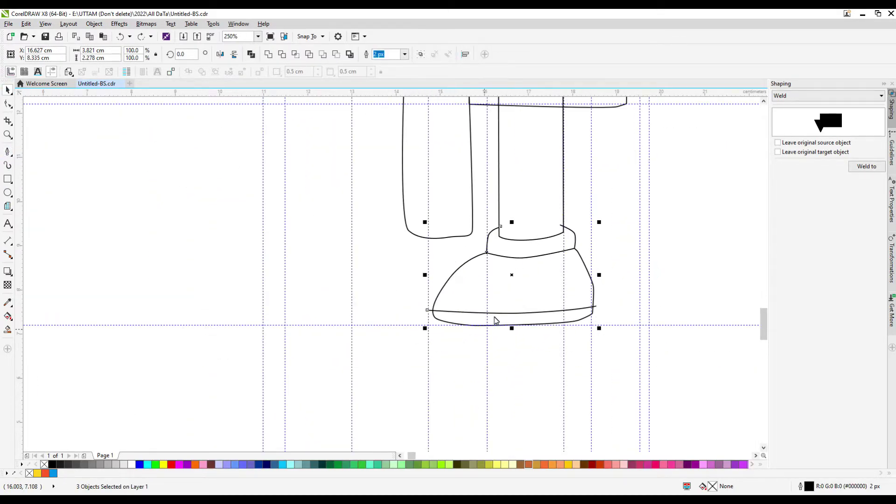
pyautogui.moveTo(495, 321); pyautogui.dragTo(414, 286)
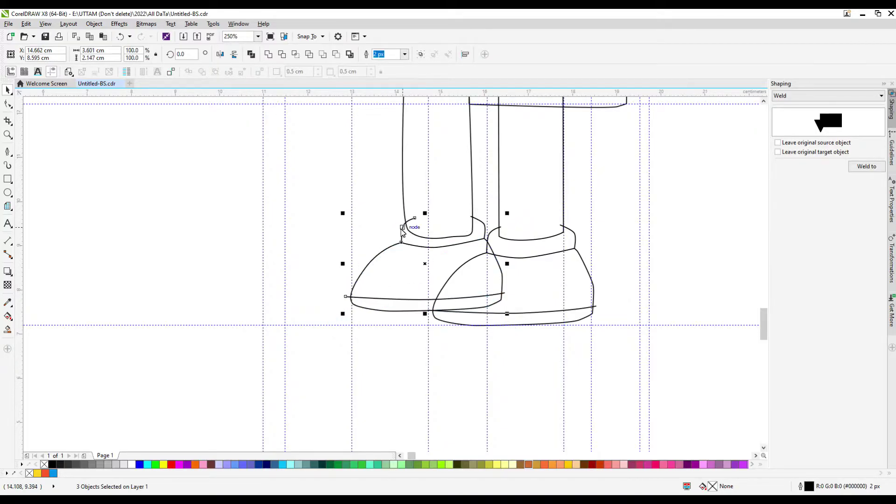
pyautogui.press('F10')
pyautogui.scroll(2, 411, 233)
pyautogui.click(407, 230)
pyautogui.scroll(-4, 418, 240)
pyautogui.scroll(-2, 417, 240)
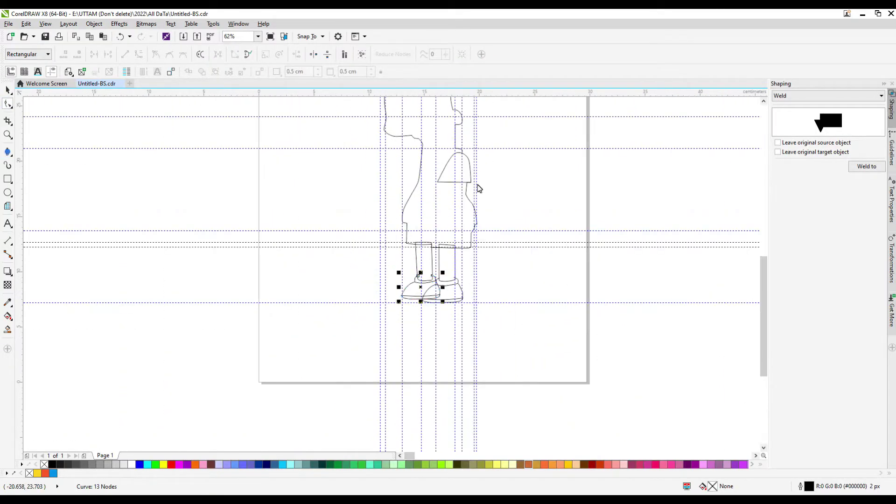
# Step: Draw the right arm as a narrow, slanted four-sided shape from inside the dome-shaped sleeve down to above the shirt hem
pyautogui.scroll(2, 476, 188)
pyautogui.press('F5')
pyautogui.click(439, 290)
pyautogui.scroll(2, 438, 290)
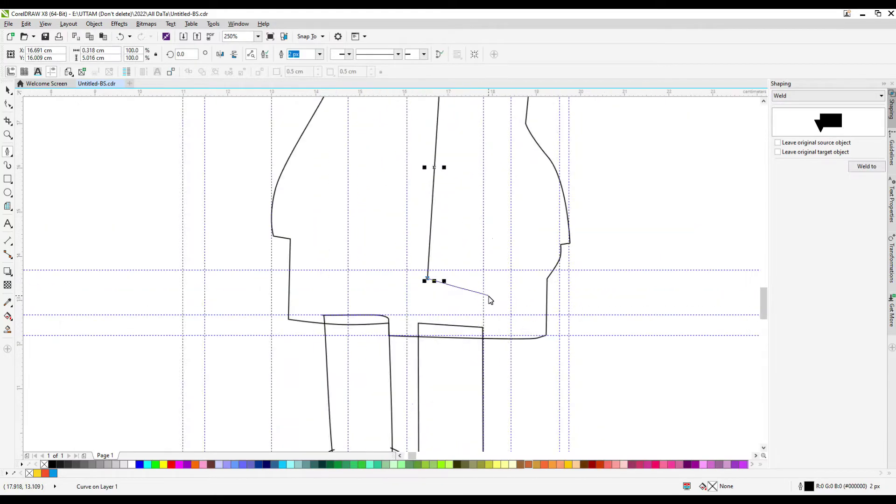
pyautogui.scroll(3, 468, 295)
pyautogui.click(468, 295)
pyautogui.click(473, 182)
pyautogui.click(445, 176)
pyautogui.scroll(-2, 445, 176)
pyautogui.scroll(2, 370, 298)
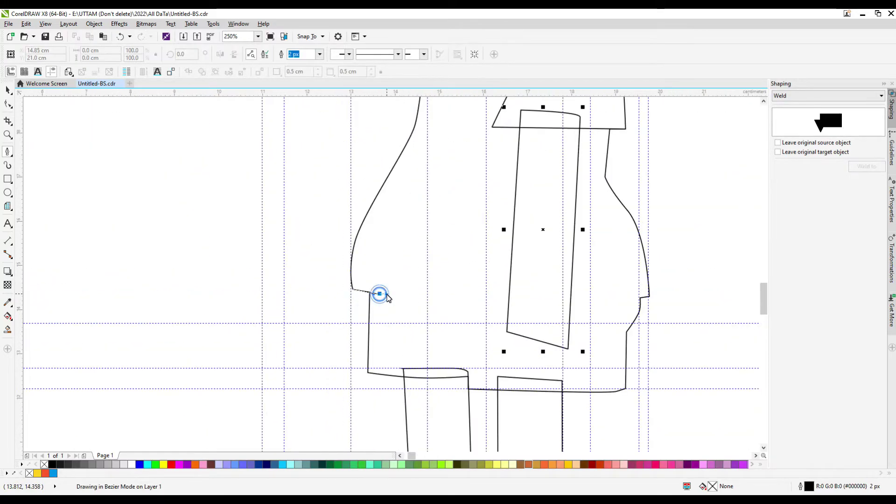
# Step: Draw a slightly wavy shirt hem line about 6.7 cm wide across the body, from one side of the outline to the other
pyautogui.click(351, 289)
pyautogui.click(431, 293)
pyautogui.scroll(2, 650, 298)
pyautogui.doubleClick(648, 297)
pyautogui.scroll(-2, 571, 280)
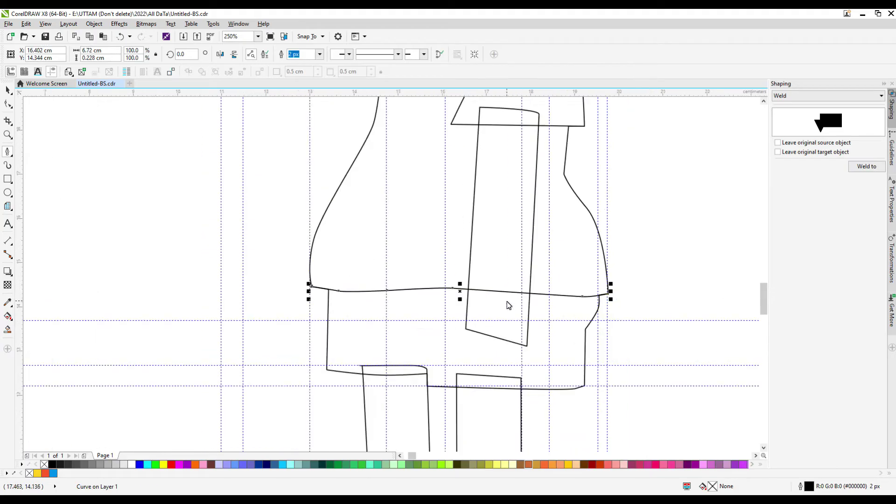
# Step: Draw the curved edge of the left shorts leg from the hem line down to the gap between the legs, about 2.2 by 2.1 cm
pyautogui.click(328, 289)
pyautogui.moveTo(351, 323); pyautogui.dragTo(376, 337)
pyautogui.scroll(2, 426, 362)
pyautogui.doubleClick(428, 382)
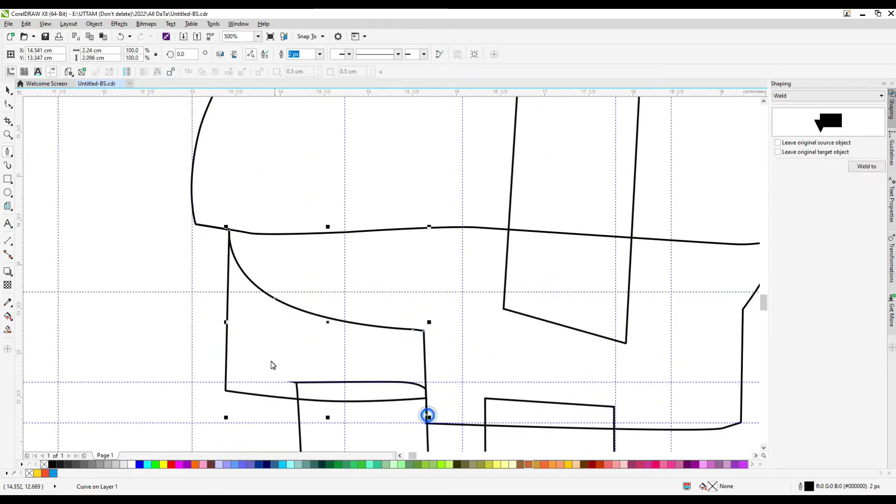
# Step: Draw the left sleeve as a curve out from the shoulder with a slanted cuff, and add the left arm line below it
pyautogui.scroll(-2, 427, 329)
pyautogui.click(414, 167)
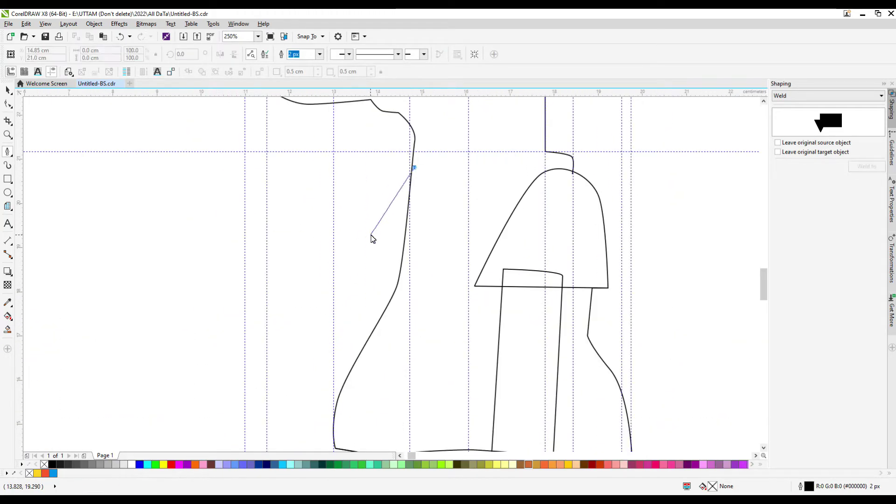
pyautogui.moveTo(371, 234); pyautogui.dragTo(363, 269)
pyautogui.click(368, 258)
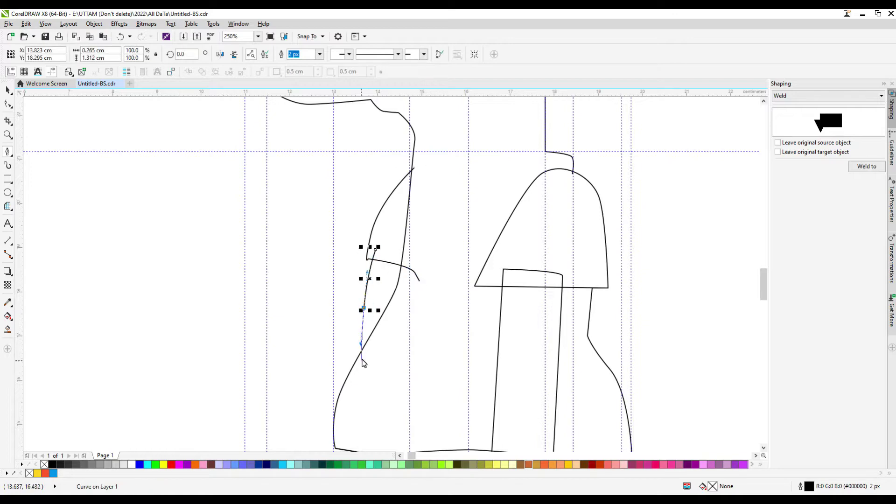
pyautogui.scroll(-2, 365, 306)
# Step: Draw a curved neckline about 3.3 cm wide across the base of the neck
pyautogui.scroll(1, 356, 352)
pyautogui.scroll(1, 397, 350)
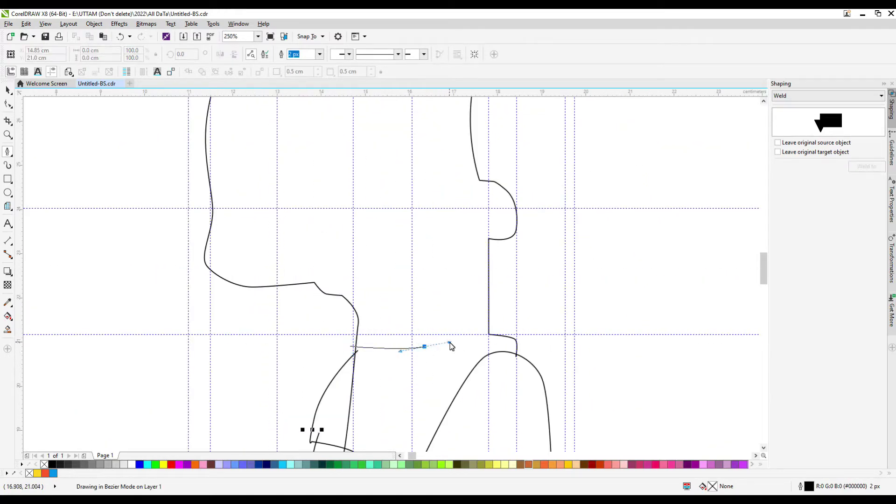
pyautogui.doubleClick(496, 351)
pyautogui.scroll(-4, 450, 359)
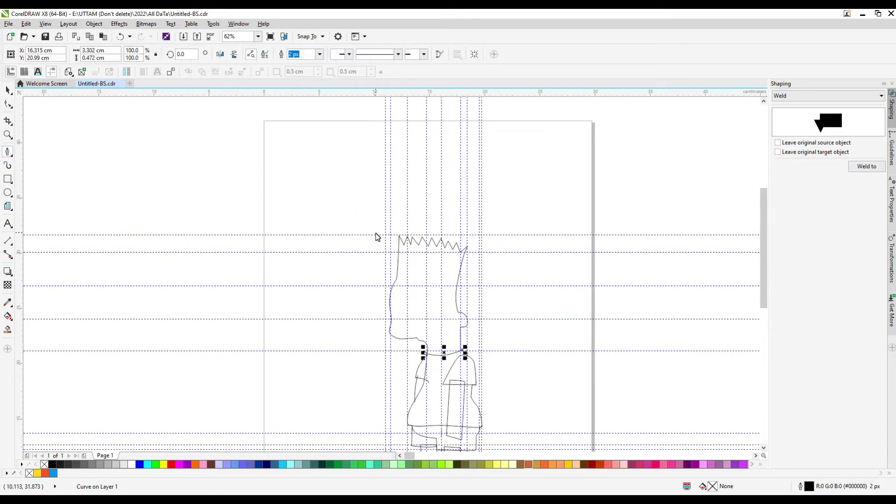
# Step: Draw a circle about 3 cm in diameter in the middle of the face as the right eye
pyautogui.click(8, 193)
pyautogui.scroll(2, 406, 300)
pyautogui.moveTo(410, 279)
pyautogui.mouseDown()
pyautogui.moveTo(466, 350)
pyautogui.moveTo(477, 346)
pyautogui.mouseUp()
pyautogui.scroll(2, 400, 320)
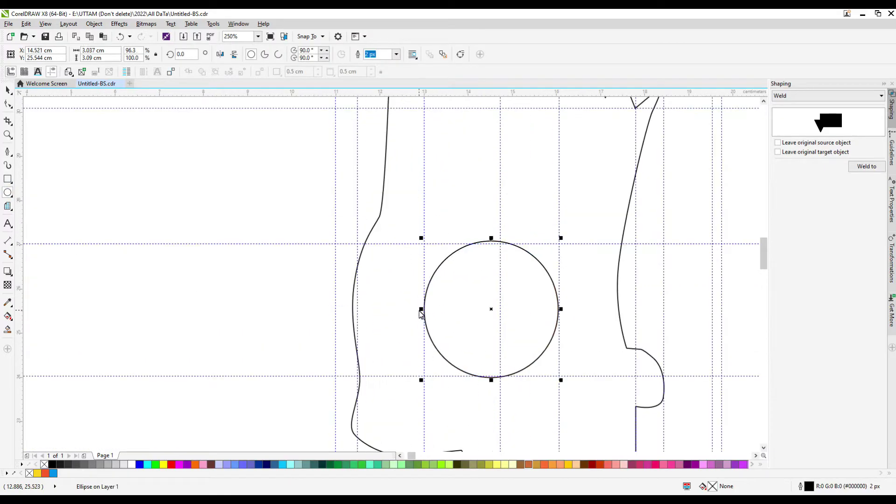
# Step: Create the left eye as an overlapping copy scaled to about 2.8 by 2.7 cm, and give both eyes small round pupils
pyautogui.moveTo(491, 311); pyautogui.dragTo(386, 296)
pyautogui.keyDown('shift'); pyautogui.click(532, 358); pyautogui.keyUp('shift')
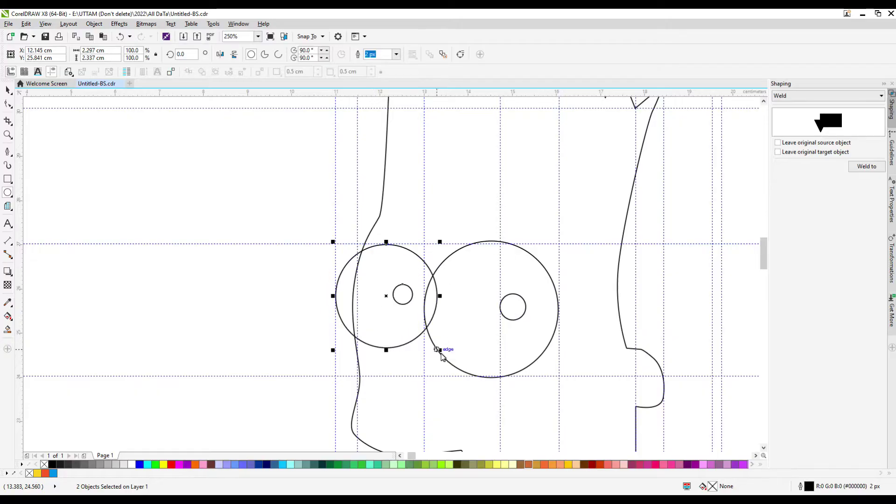
pyautogui.moveTo(440, 349); pyautogui.dragTo(455, 367)
pyautogui.moveTo(414, 307); pyautogui.dragTo(364, 326)
# Step: Draw the mouth curve from where the eyes overlap around the front of the face and back, and smooth its nodes
pyautogui.scroll(-2, 456, 234)
pyautogui.scroll(4, 456, 234)
pyautogui.click(522, 238)
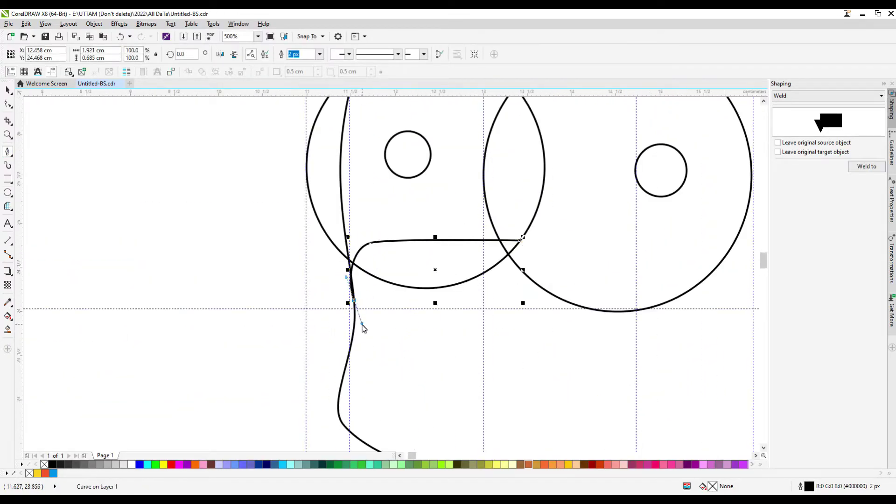
pyautogui.press('F10')
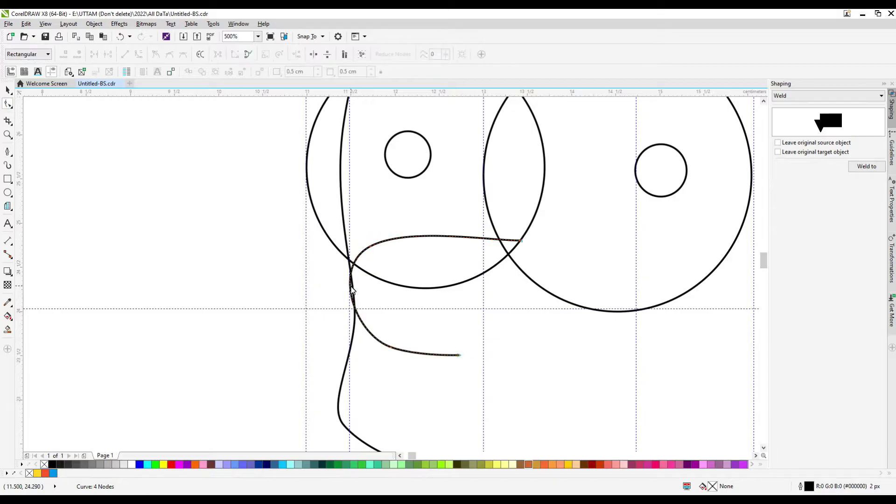
pyautogui.scroll(-3, 393, 295)
pyautogui.press('space')
# Step: Draw a short curved line on the lower cheek between the mouth and the back of the neck
pyautogui.scroll(2, 526, 350)
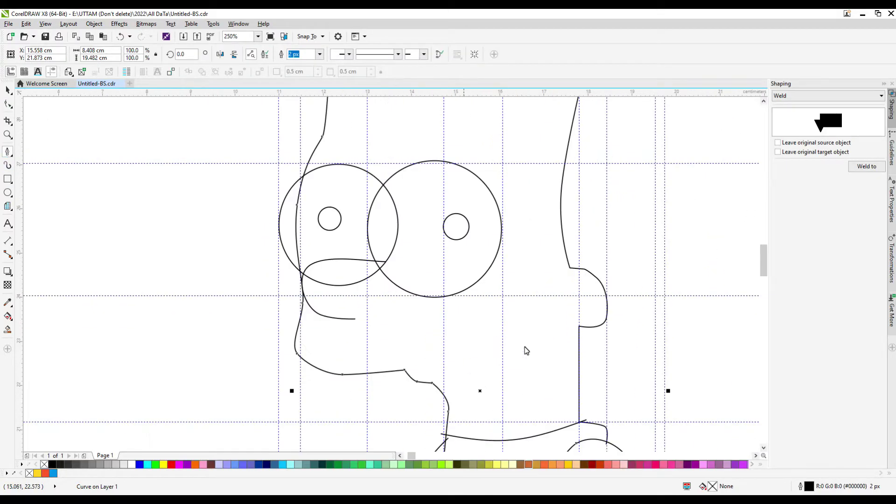
pyautogui.scroll(-4, 506, 350)
pyautogui.press('space')
pyautogui.click(8, 90)
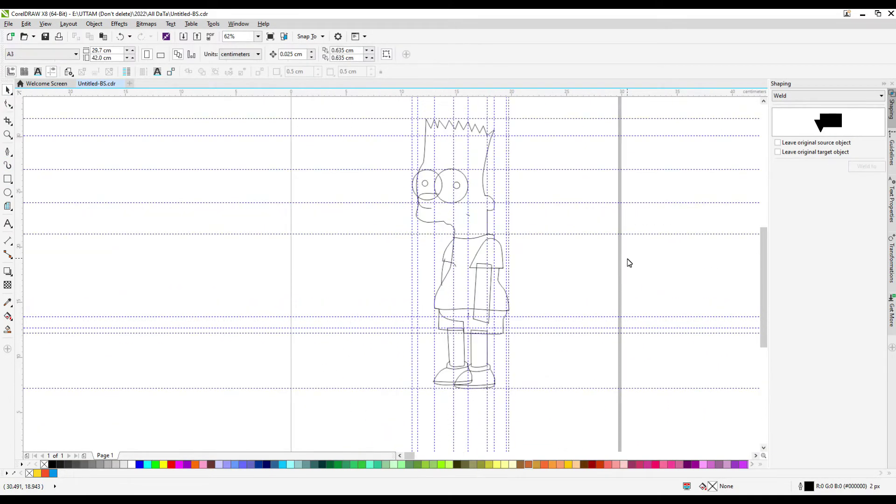
pyautogui.scroll(-2, 512, 259)
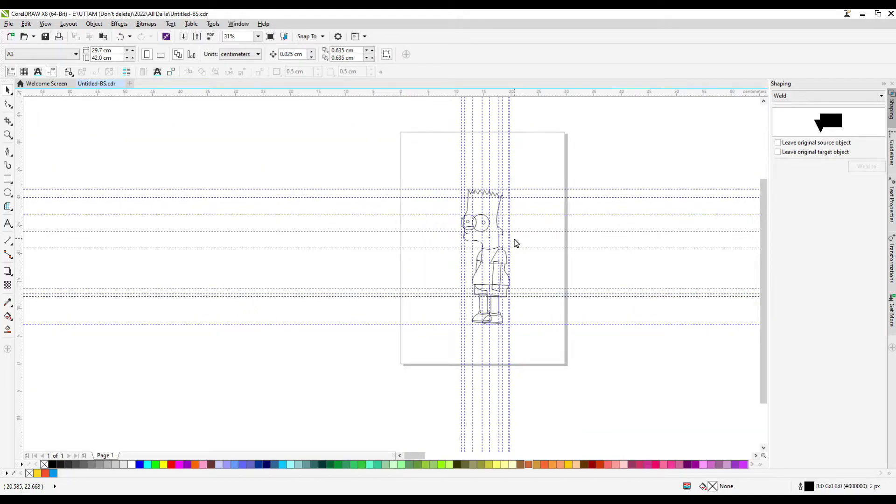
# Step: Extend the shirt hem line slightly past the body and smooth its nodes into an even curve
pyautogui.scroll(8, 516, 243)
pyautogui.doubleClick(295, 292)
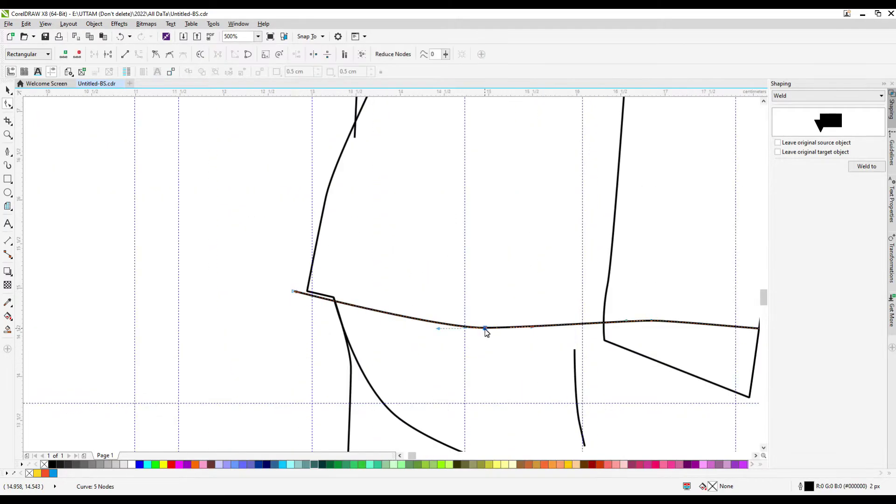
pyautogui.scroll(2, 276, 266)
# Step: Smooth the nodes of the body outline along the left side of the shirt
pyautogui.scroll(-4, 333, 274)
pyautogui.click(333, 274)
pyautogui.scroll(3, 346, 255)
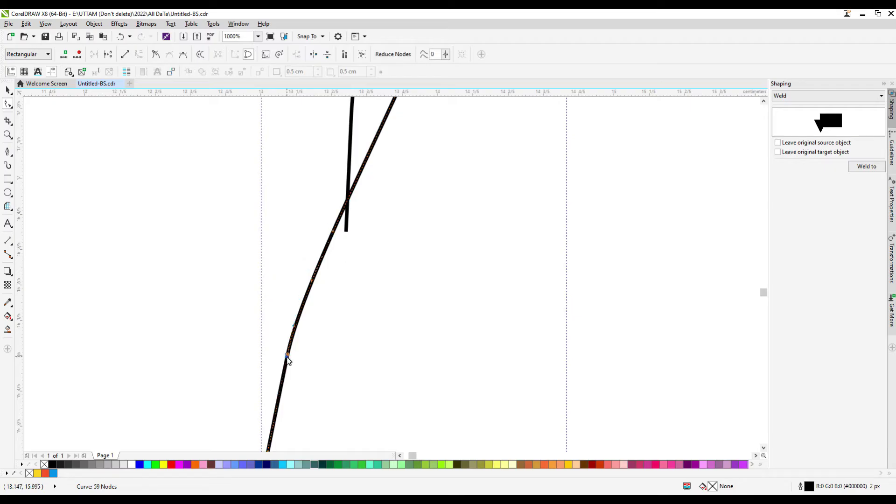
pyautogui.scroll(-3, 446, 414)
# Step: Reshape the left edge of the right arm near its lower corner by adjusting the nodes and curvature
pyautogui.scroll(2, 442, 396)
pyautogui.click(357, 320)
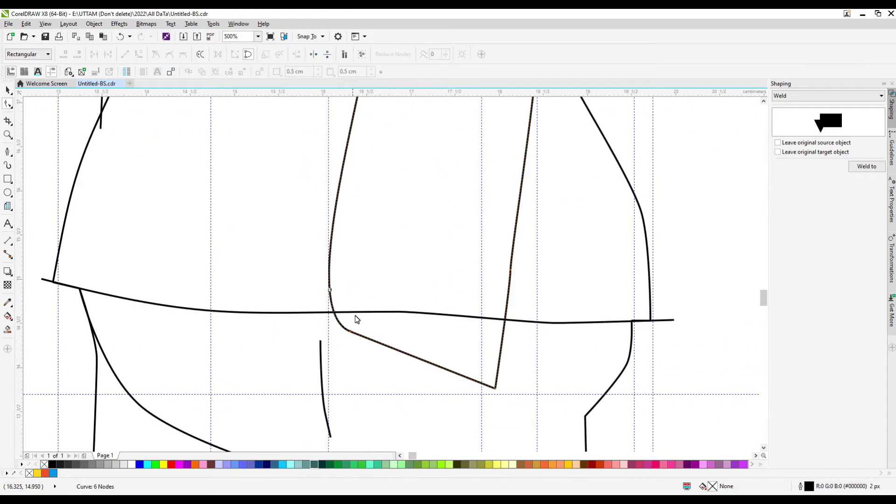
pyautogui.moveTo(357, 319)
pyautogui.mouseDown()
pyautogui.moveTo(350, 260)
pyautogui.moveTo(356, 337)
pyautogui.mouseUp()
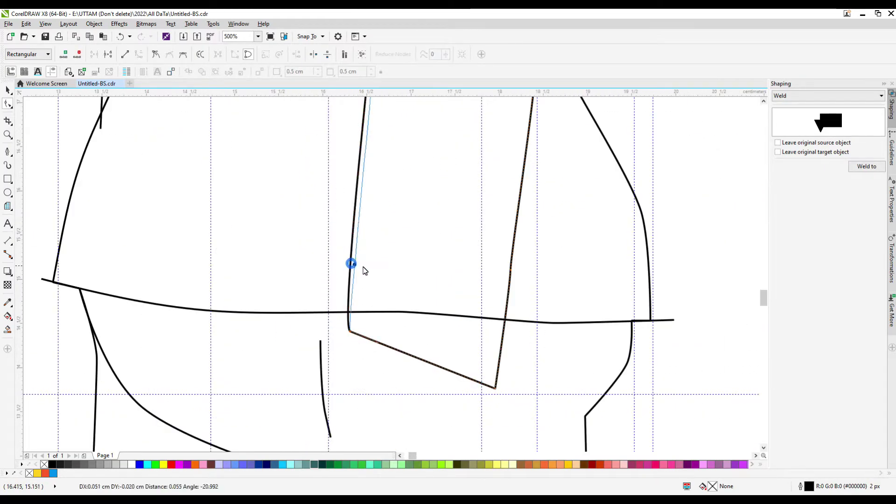
pyautogui.scroll(-2, 377, 355)
# Step: Reshape the dome-shaped right sleeve into a rounder curve over the shoulder
pyautogui.click(479, 334)
pyautogui.scroll(-1, 494, 394)
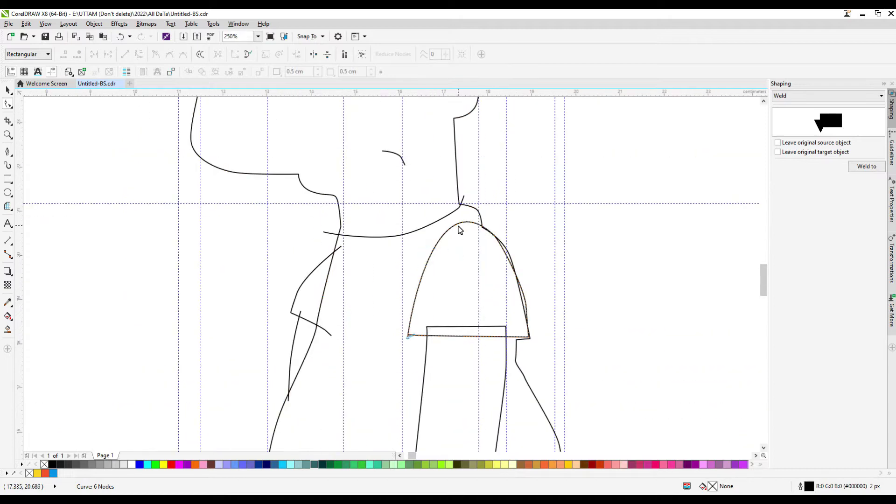
pyautogui.click(442, 236)
pyautogui.scroll(-1, 442, 236)
# Step: Fill the character's body outline with yellow
pyautogui.click(37, 474)
pyautogui.click(449, 285)
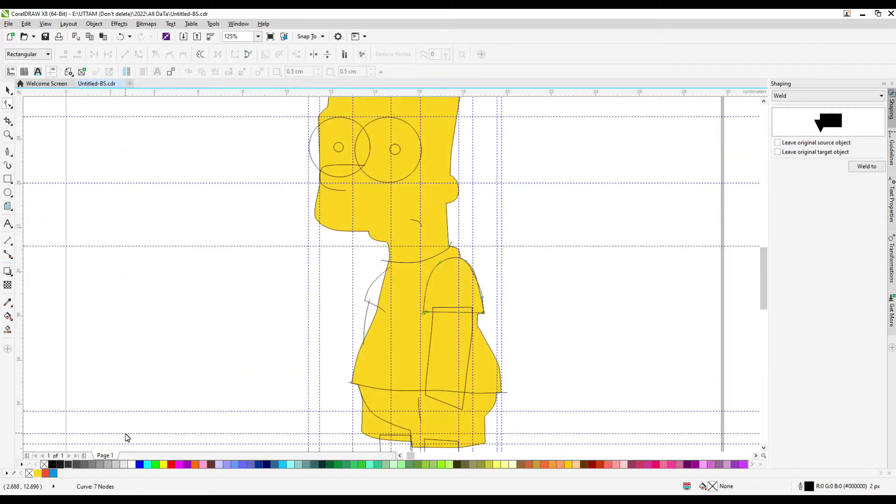
pyautogui.hotkey('ctrl', 'z')
pyautogui.scroll(-1, 526, 324)
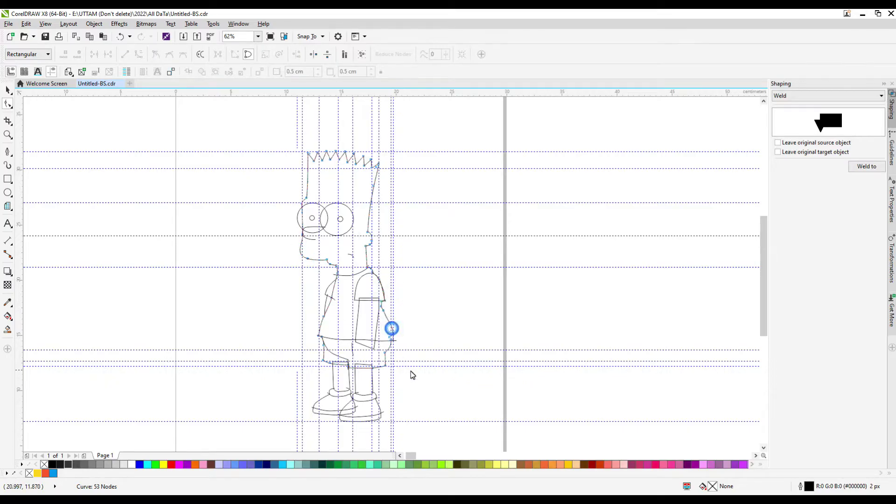
pyautogui.press('space')
pyautogui.hotkey('ctrl', 'shift', 'z')
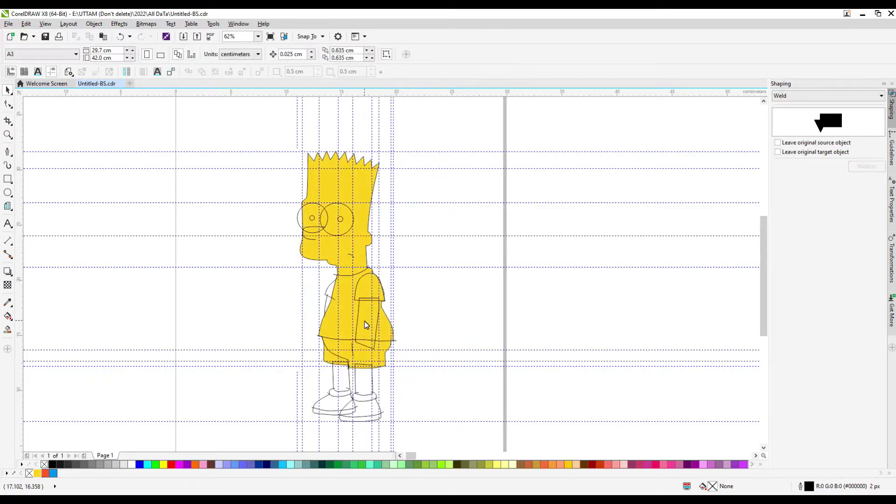
# Step: Fill the right sleeve with red (R241 G77 B40) and join its open ends at the lower-left corner beside the figure
pyautogui.click(365, 321)
pyautogui.scroll(2, 362, 297)
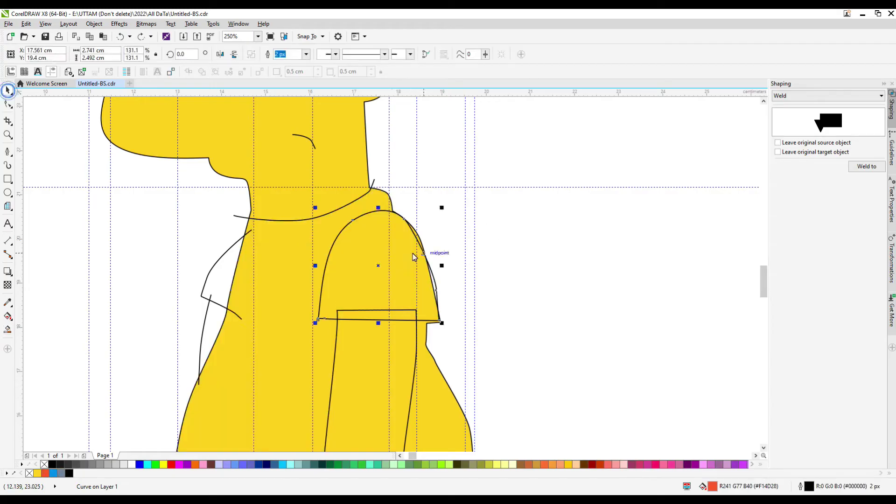
pyautogui.moveTo(413, 254); pyautogui.dragTo(632, 253)
pyautogui.scroll(1, 636, 294)
pyautogui.scroll(2, 512, 325)
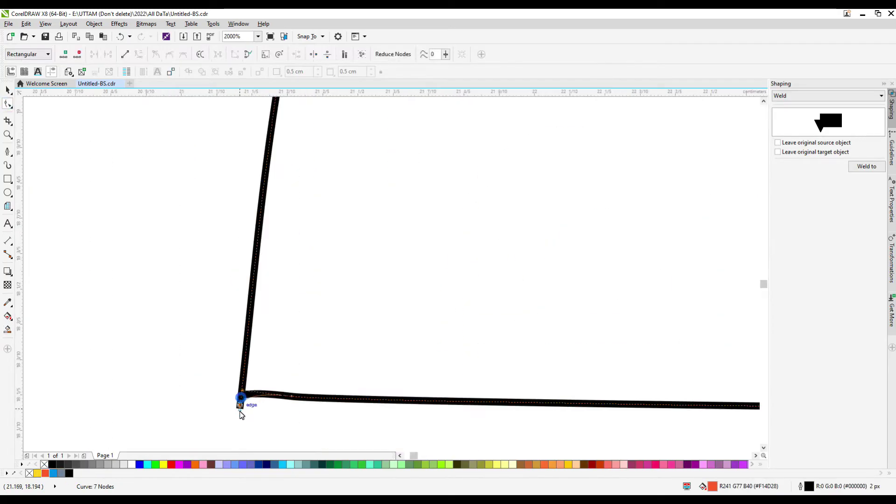
pyautogui.scroll(-2, 411, 350)
pyautogui.scroll(-2, 421, 341)
pyautogui.moveTo(455, 334); pyautogui.dragTo(361, 341)
# Step: Refine the upper edge of the red sleeve and fill the left sleeve and arm areas with blue-grey
pyautogui.click(9, 104)
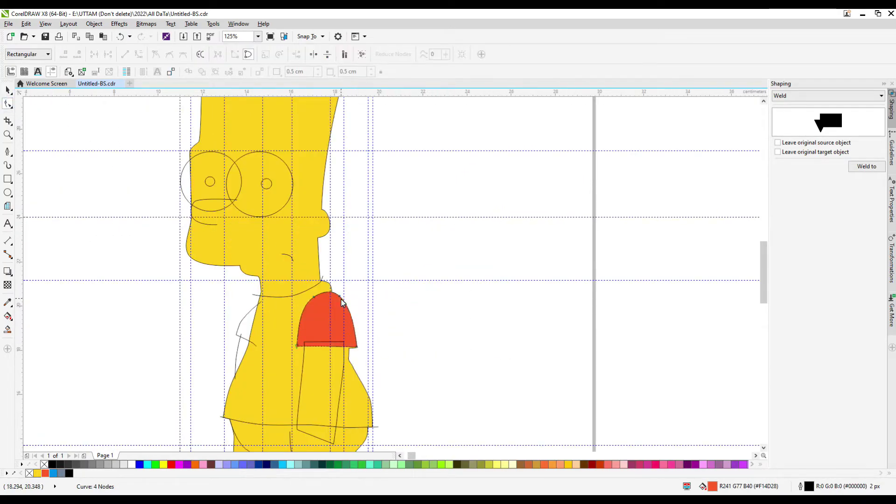
pyautogui.scroll(2, 360, 343)
pyautogui.scroll(-2, 360, 343)
pyautogui.press('space')
pyautogui.scroll(-2, 352, 346)
pyautogui.click(446, 245)
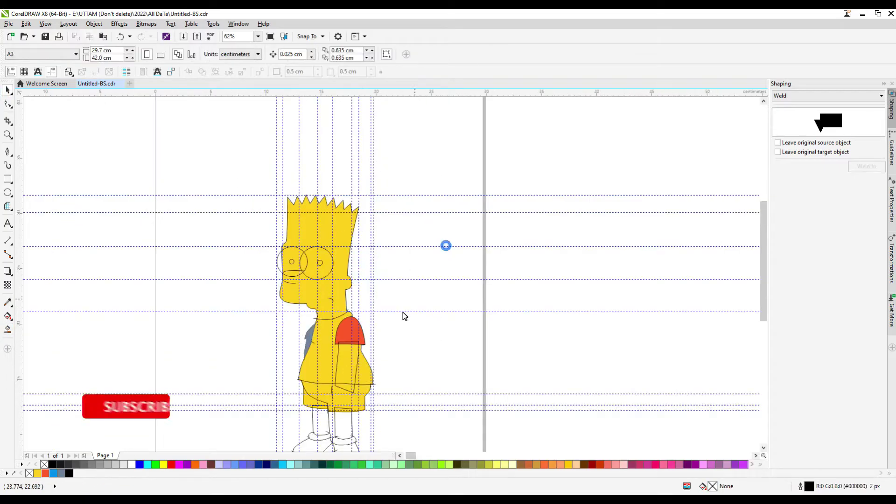
# Step: Fill both eye circles with white and both pupils with black
pyautogui.scroll(2, 299, 266)
pyautogui.click(306, 258)
pyautogui.click(132, 464)
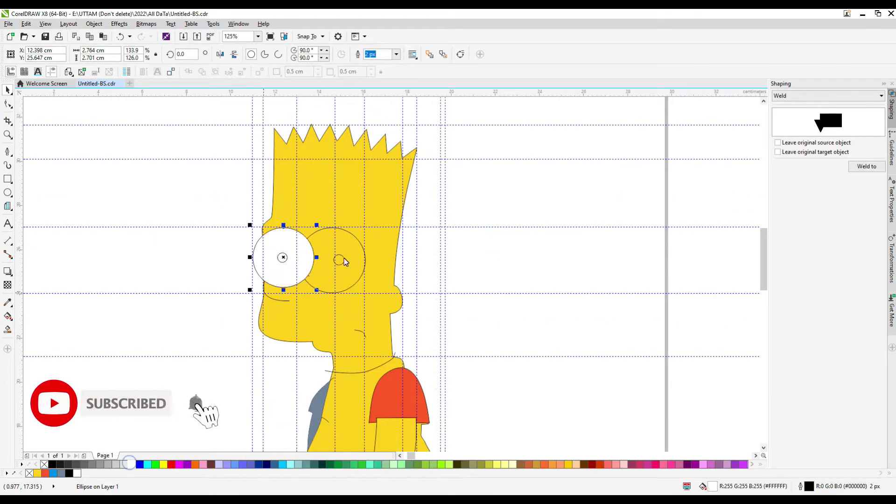
pyautogui.moveTo(344, 262); pyautogui.dragTo(341, 256)
pyautogui.click(338, 260)
pyautogui.keyDown('shift'); pyautogui.click(282, 258); pyautogui.keyUp('shift')
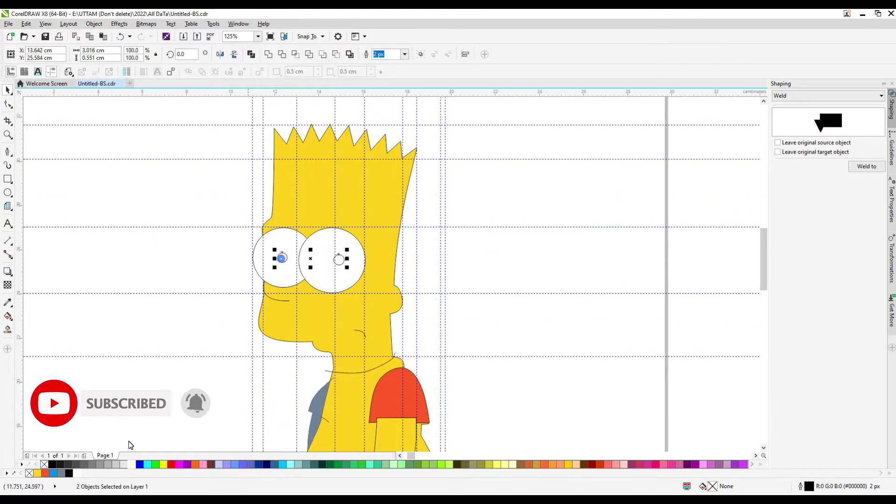
pyautogui.click(52, 463)
# Step: Bring the mouth curve in front of the white eyes
pyautogui.click(280, 301)
pyautogui.press('F10')
pyautogui.scroll(-2, 280, 302)
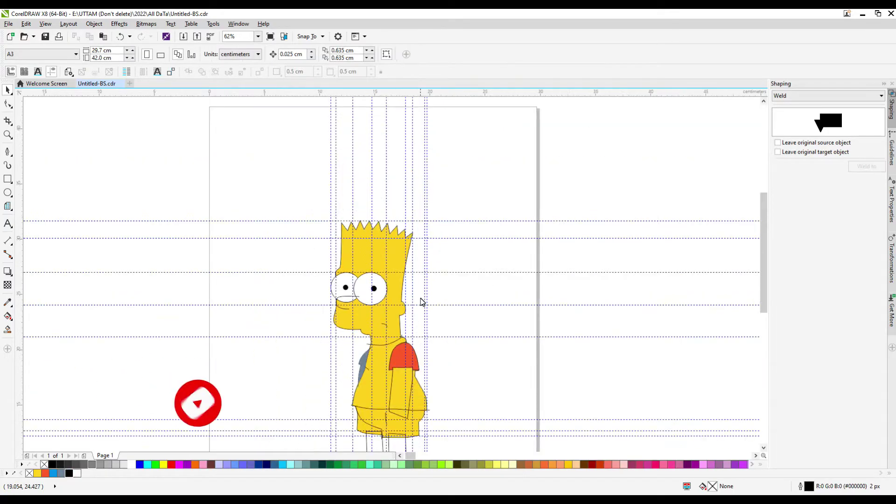
# Step: Smooth the lower collar curve of the left shoe by adjusting its nodes
pyautogui.scroll(2, 402, 402)
pyautogui.click(406, 376)
pyautogui.scroll(2, 406, 377)
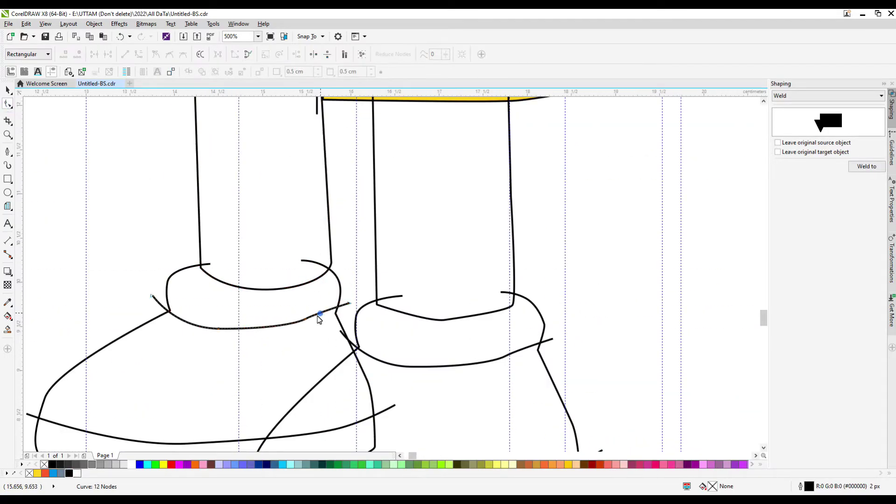
pyautogui.click(216, 326)
pyautogui.scroll(1, 303, 296)
pyautogui.scroll(-1, 420, 303)
# Step: Reshape the pointed bottom edge of the right leg into a smooth, rounded curve
pyautogui.click(518, 312)
pyautogui.hotkey('ctrl', 'z')
pyautogui.click(534, 310)
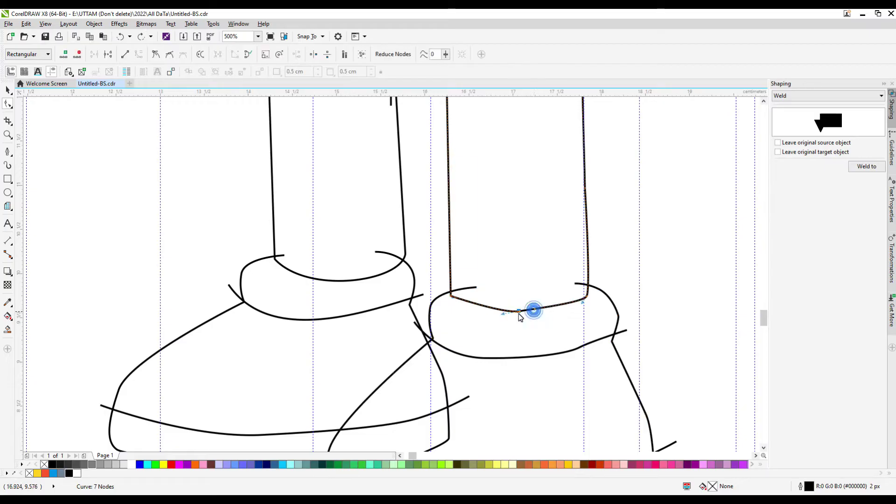
pyautogui.moveTo(537, 314); pyautogui.dragTo(542, 313)
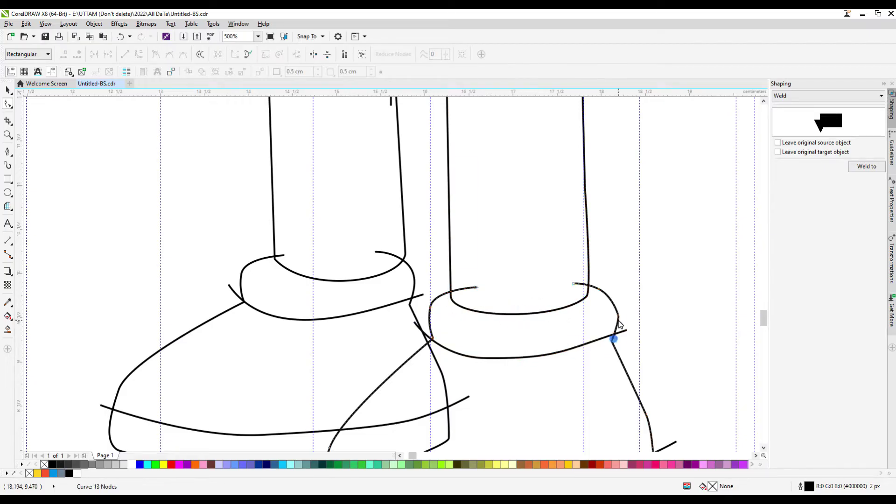
# Step: Smooth the outline and the collar line of the right shoe by adjusting their nodes
pyautogui.scroll(1, 621, 326)
pyautogui.click(350, 387)
pyautogui.scroll(2, 466, 387)
pyautogui.scroll(-3, 589, 378)
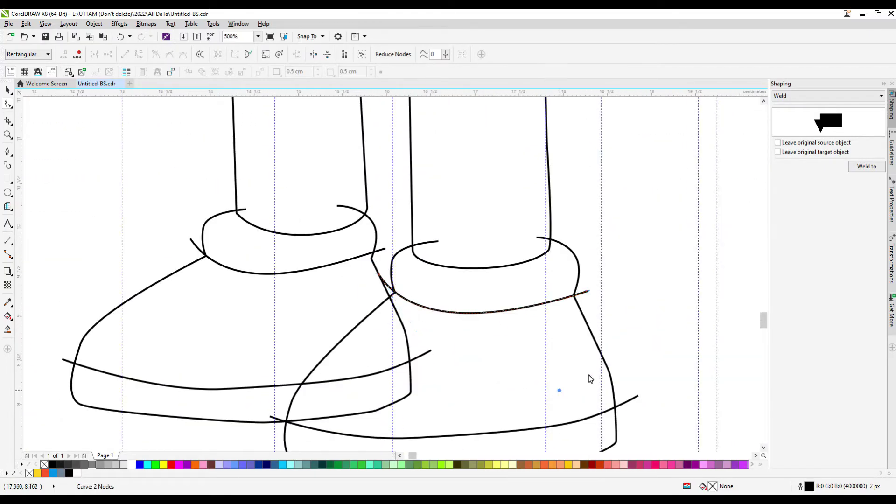
pyautogui.click(589, 378)
pyautogui.scroll(-3, 589, 378)
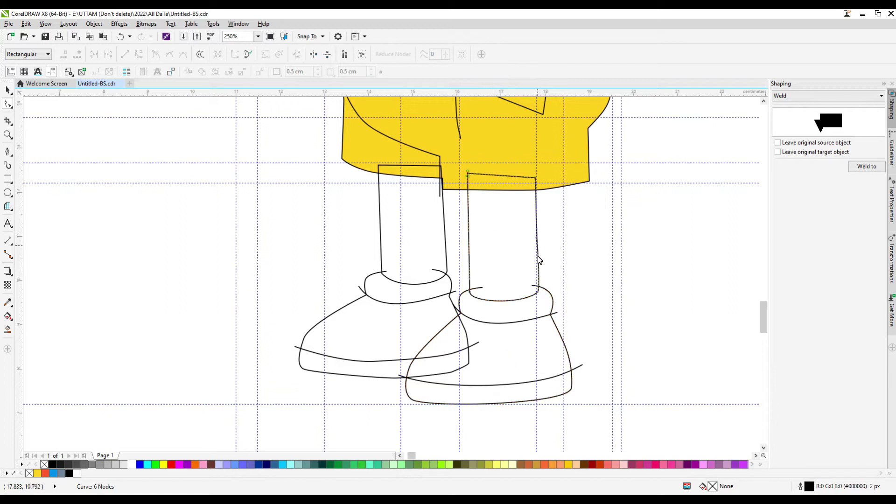
# Step: Create filled shapes for the right leg, its shoe collar and the whole right shoe, and color the leg yellow
pyautogui.click(502, 237)
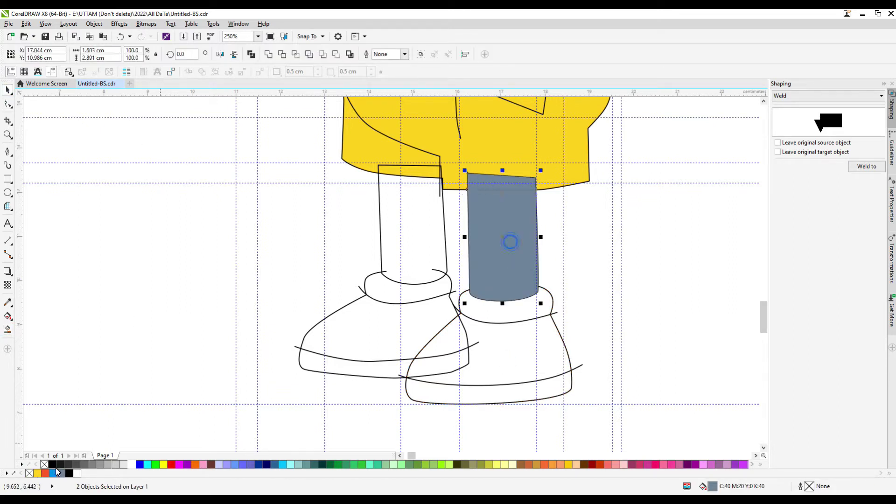
pyautogui.click(512, 354)
pyautogui.press('space')
pyautogui.click(505, 310)
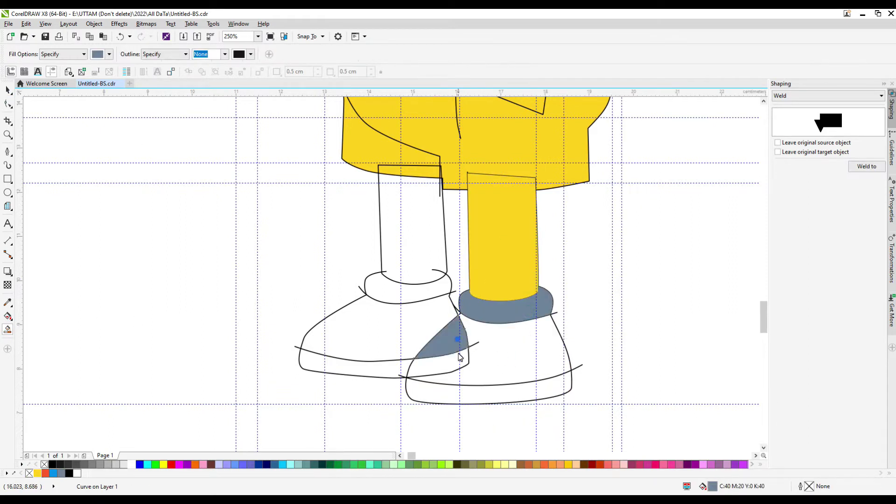
pyautogui.click(467, 354)
pyautogui.press('space')
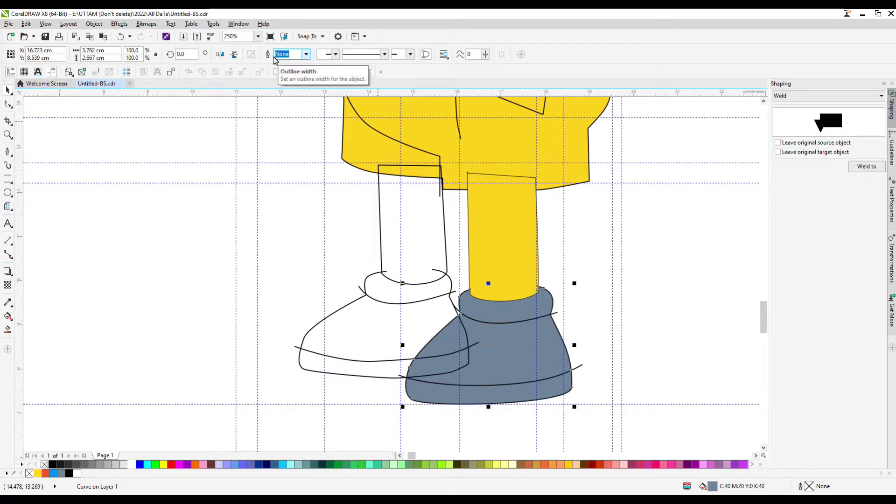
# Step: Color the right shoe's upper blue and fill its collar and sole with white
pyautogui.click(53, 473)
pyautogui.press('space')
pyautogui.click(504, 308)
pyautogui.click(490, 394)
pyautogui.press('space')
pyautogui.rightClick(619, 268)
pyautogui.moveTo(508, 321); pyautogui.dragTo(653, 306)
pyautogui.rightClick(696, 295)
pyautogui.press('Escape')
pyautogui.hotkey('ctrl', 'z')
pyautogui.hotkey('ctrl', 'z')
pyautogui.hotkey('ctrl', 'z')
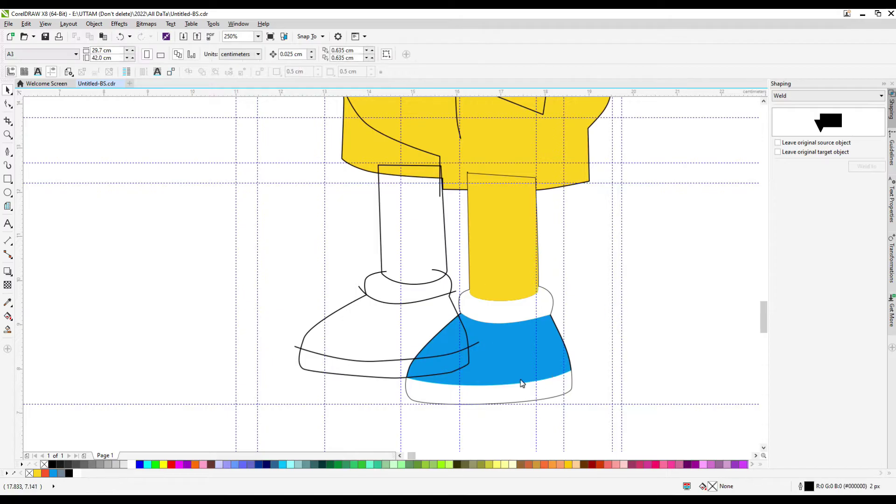
# Step: Apply an outline width to the right shoe's sole and collar shapes
pyautogui.click(306, 54)
pyautogui.click(296, 80)
pyautogui.click(504, 306)
pyautogui.click(306, 55)
pyautogui.click(280, 78)
# Step: Duplicate the right leg with its shoe beside the figure and give the copied leg an outline
pyautogui.scroll(-2, 476, 348)
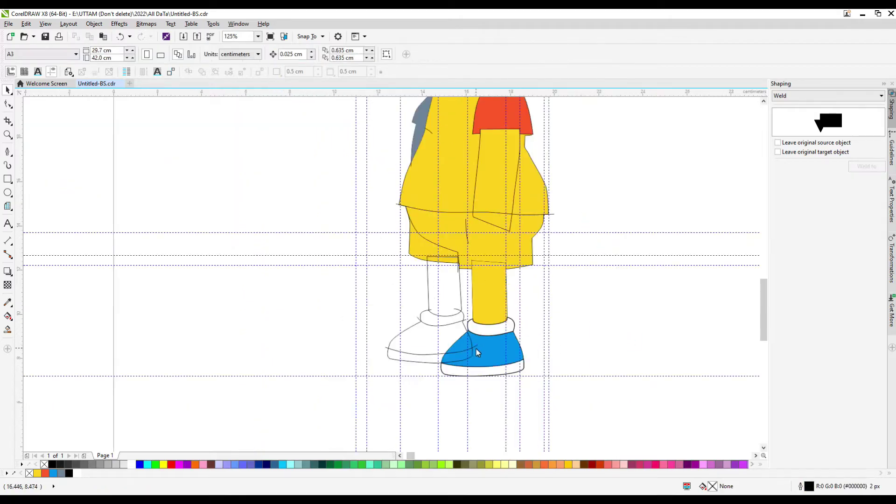
pyautogui.keyDown('shift'); pyautogui.click(484, 322); pyautogui.keyUp('shift')
pyautogui.moveTo(484, 322); pyautogui.dragTo(611, 240)
pyautogui.click(638, 284)
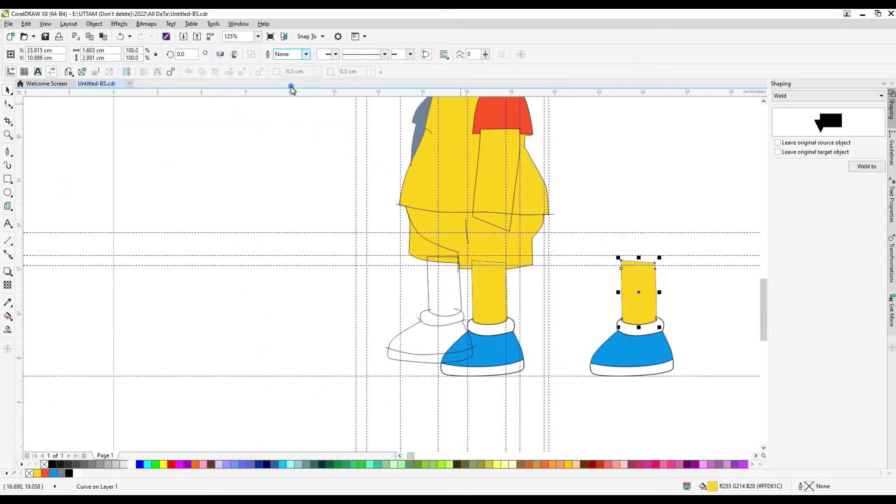
pyautogui.click(569, 232)
# Step: Fit the grouped leg and shoe copy over the sketched left leg and send it behind the other parts
pyautogui.moveTo(649, 293); pyautogui.dragTo(455, 294)
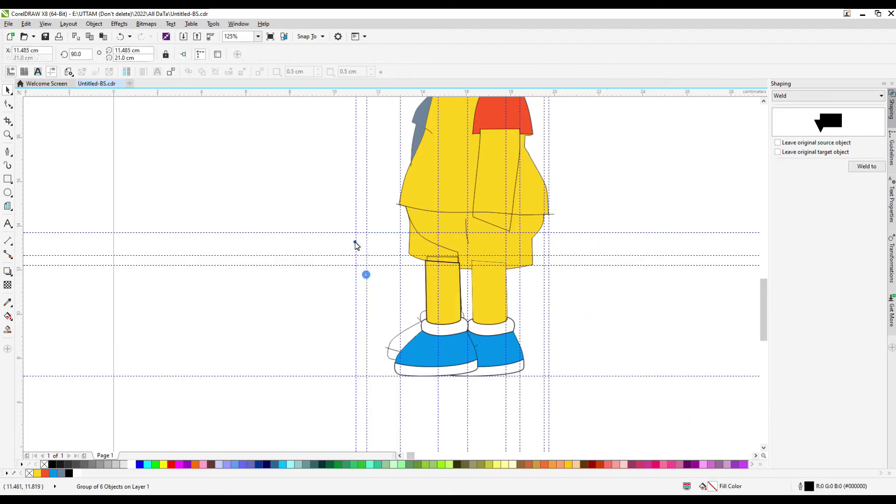
pyautogui.scroll(2, 434, 360)
pyautogui.moveTo(435, 355); pyautogui.dragTo(411, 338)
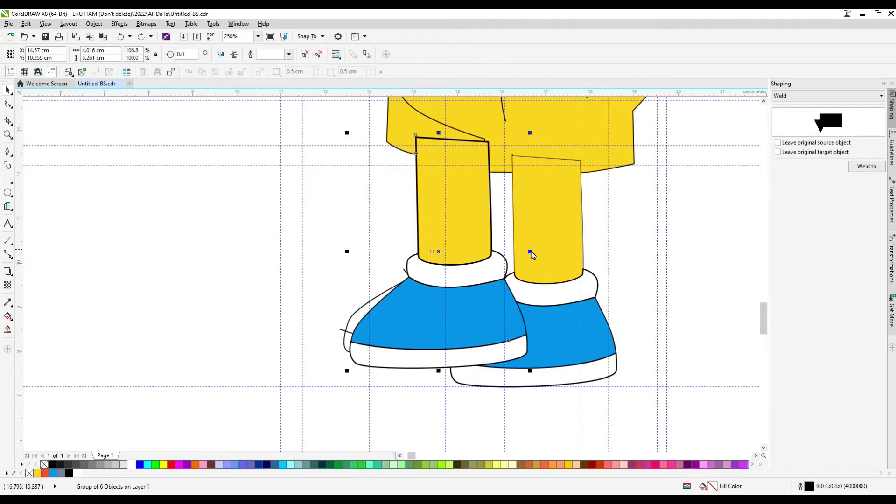
pyautogui.hotkey('shift', 'pagedown')
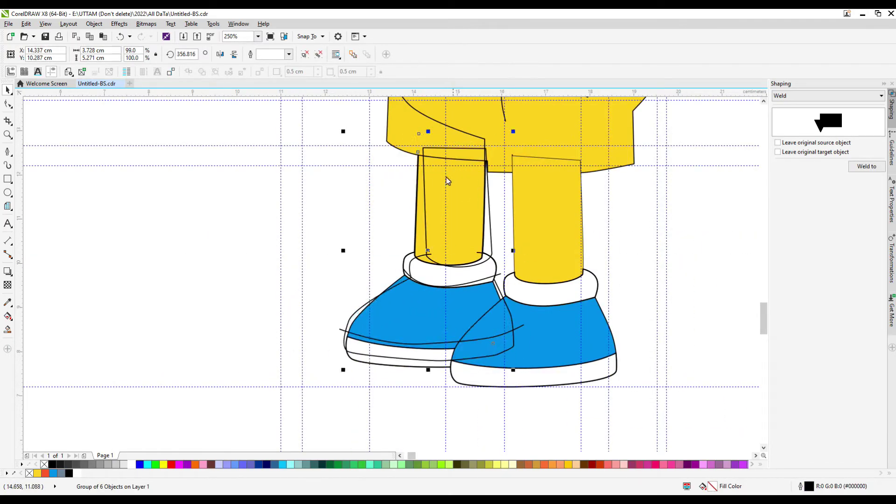
# Step: Delete the old sketch lines of the left leg and shoe, keeping the new colored leg in their place
pyautogui.click(446, 176)
pyautogui.rightClick(452, 206)
pyautogui.click(480, 314)
pyautogui.click(498, 279)
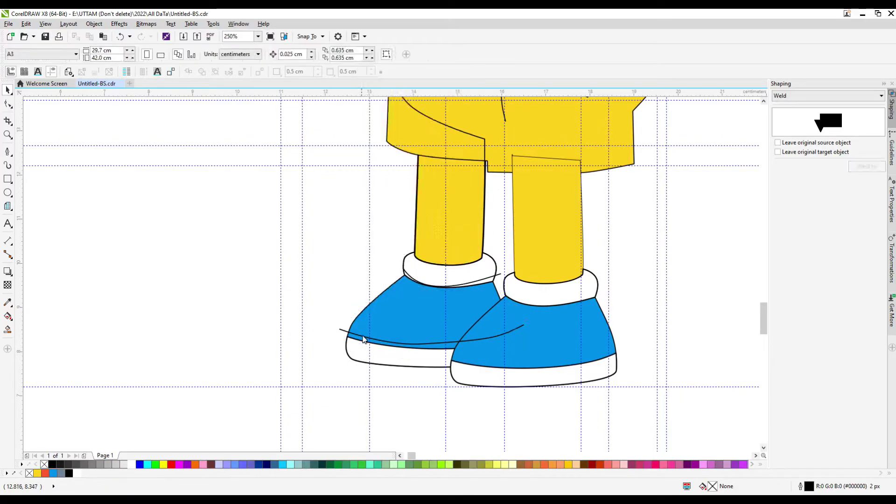
pyautogui.press('Delete')
pyautogui.click(480, 205)
pyautogui.scroll(2, 480, 205)
pyautogui.scroll(-4, 378, 310)
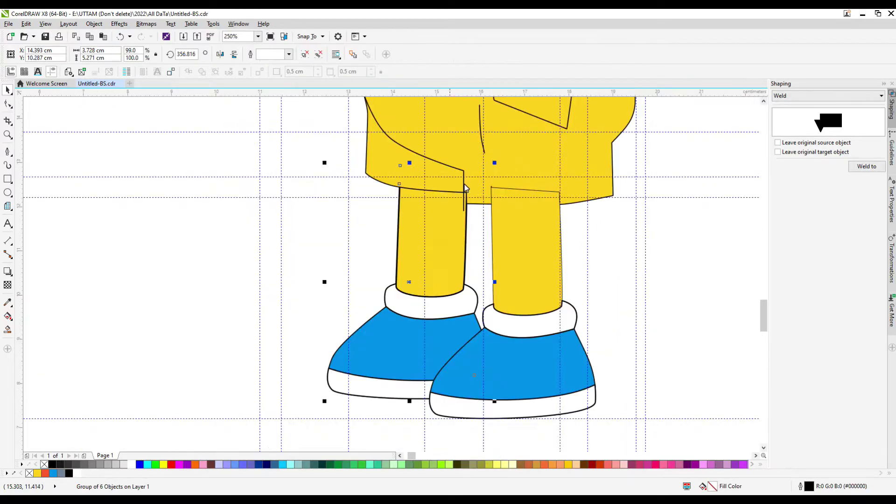
pyautogui.press('Escape')
pyautogui.click(479, 255)
# Step: Move the front sleeve and arm beside the figure and fill the exposed shirt and shorts areas with gray using Smart Fill
pyautogui.scroll(-4, 498, 343)
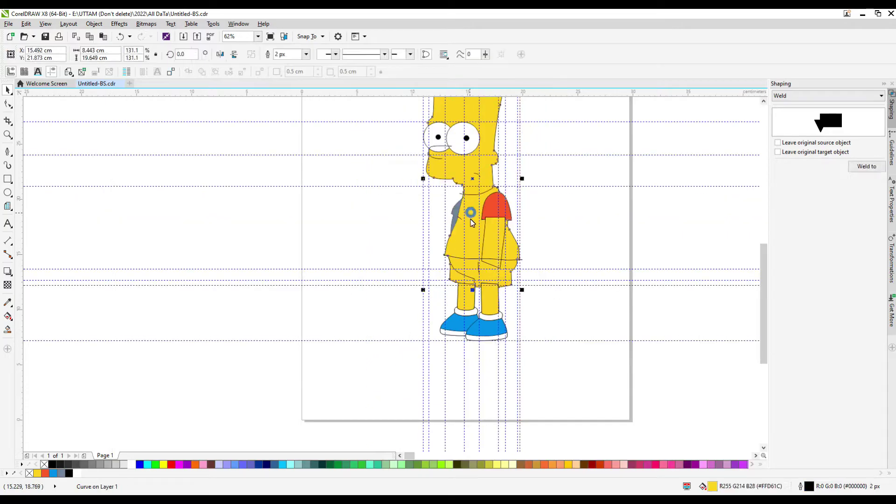
pyautogui.moveTo(497, 233); pyautogui.dragTo(583, 234)
pyautogui.click(7, 330)
pyautogui.click(471, 243)
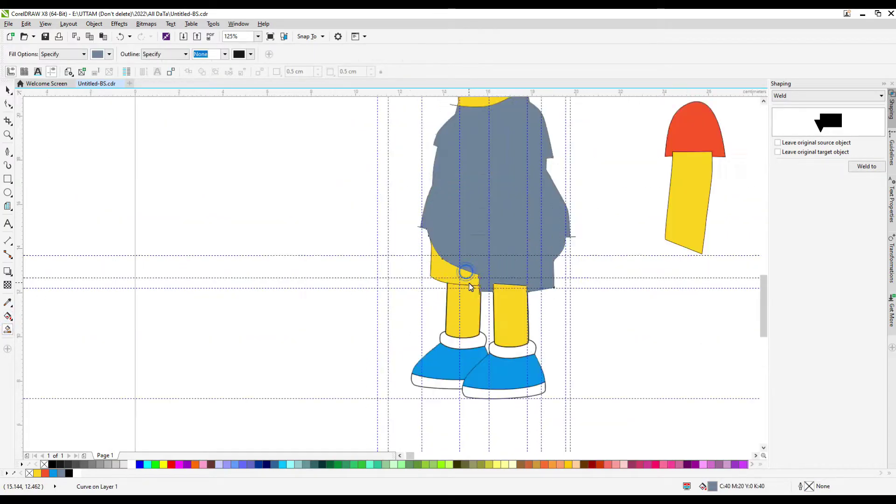
# Step: Try to separate the body and gray clothing shapes by moving them aside and deleting the unwanted pieces
pyautogui.scroll(4, 451, 259)
pyautogui.scroll(4, 510, 300)
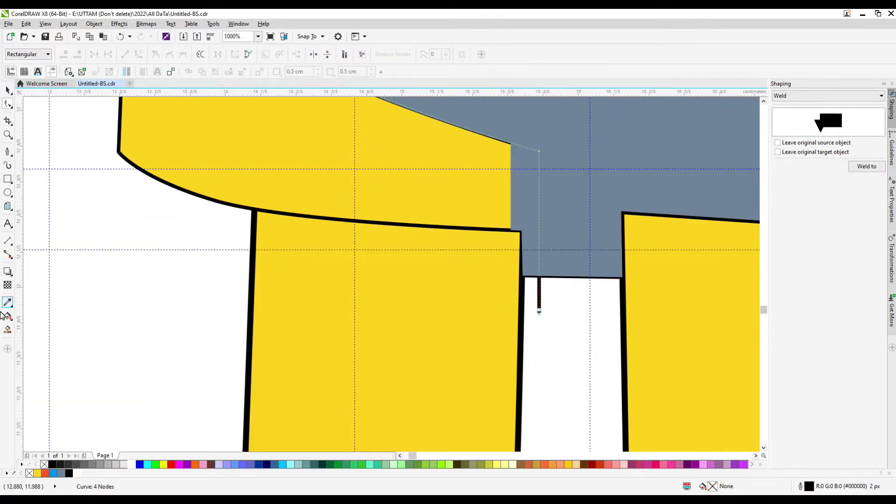
pyautogui.scroll(-3, 510, 300)
pyautogui.press('space')
pyautogui.scroll(-3, 400, 226)
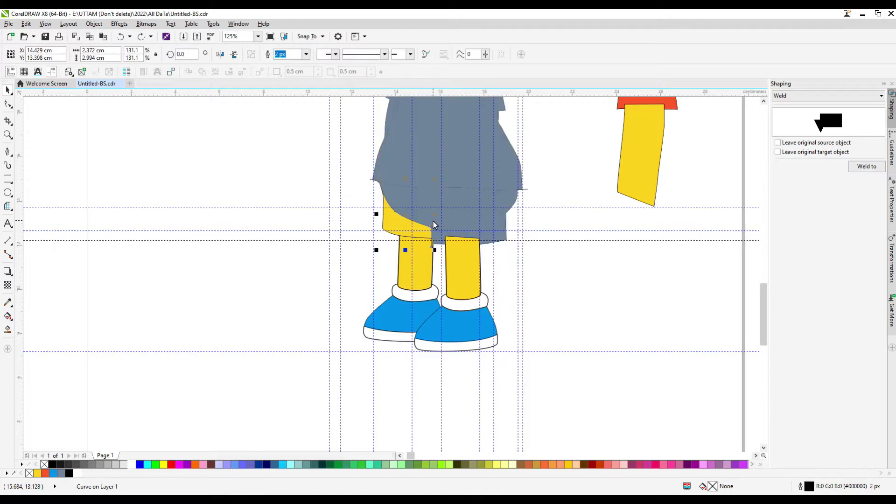
pyautogui.click(416, 220)
pyautogui.click(401, 227)
pyautogui.moveTo(401, 226); pyautogui.dragTo(182, 227)
pyautogui.scroll(3, 216, 256)
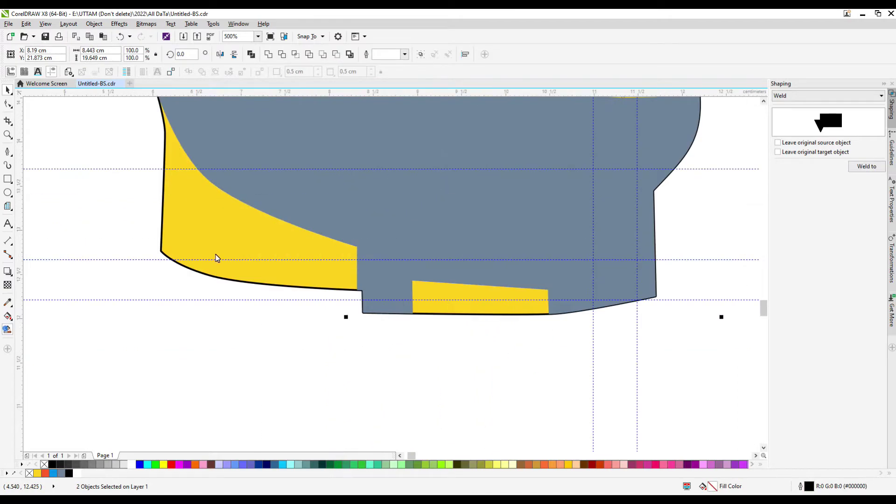
pyautogui.scroll(-3, 309, 161)
pyautogui.press('Delete')
# Step: Refill the shorts over the legs, including the back leg section, and weld the pieces into one shape
pyautogui.click(264, 255)
pyautogui.moveTo(340, 382); pyautogui.dragTo(570, 256)
pyautogui.click(522, 233)
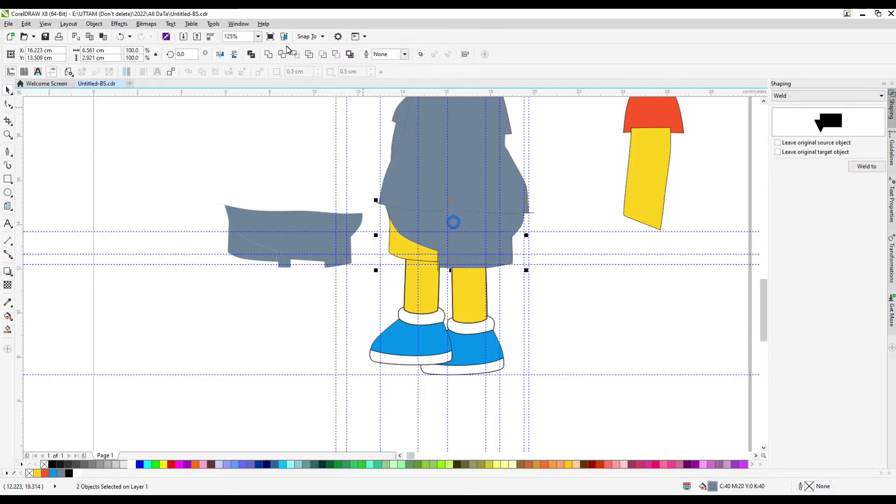
pyautogui.click(242, 248)
pyautogui.click(404, 250)
pyautogui.scroll(3, 404, 251)
pyautogui.rightClick(51, 464)
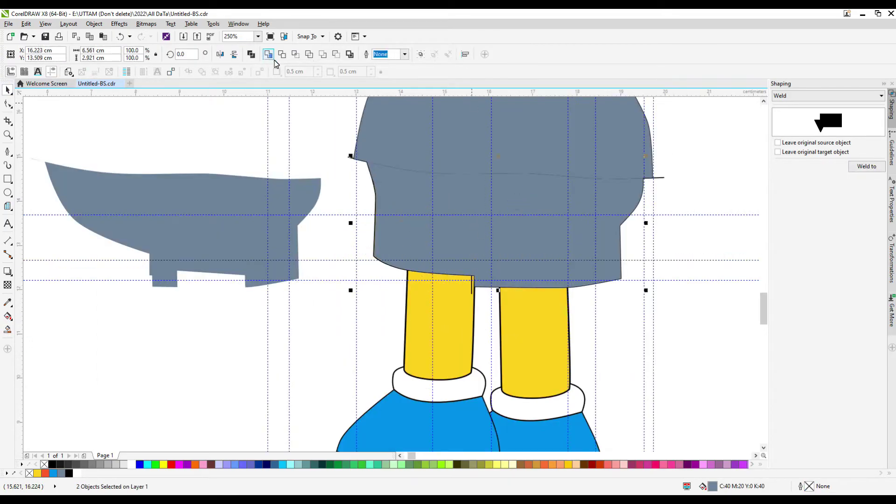
# Step: Color the shorts blue, the shirt and back sleeve red, and the back arm yellow
pyautogui.scroll(5, 472, 287)
pyautogui.scroll(-6, 456, 278)
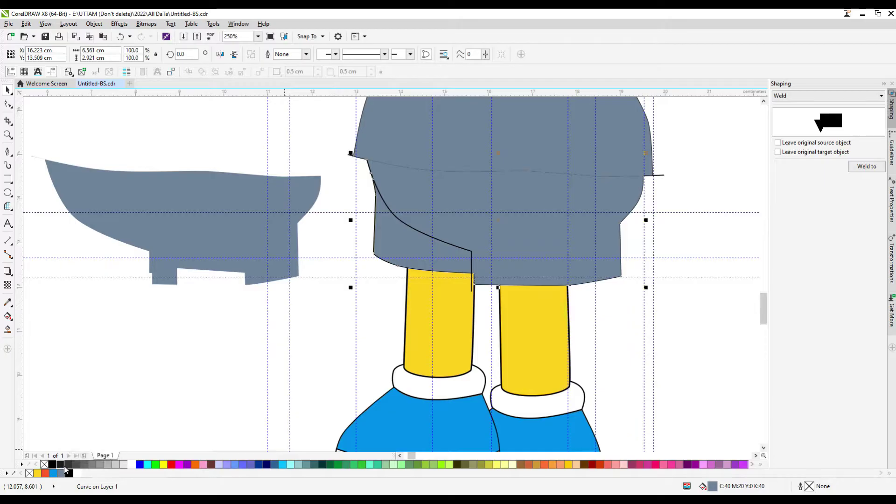
pyautogui.scroll(-2, 480, 363)
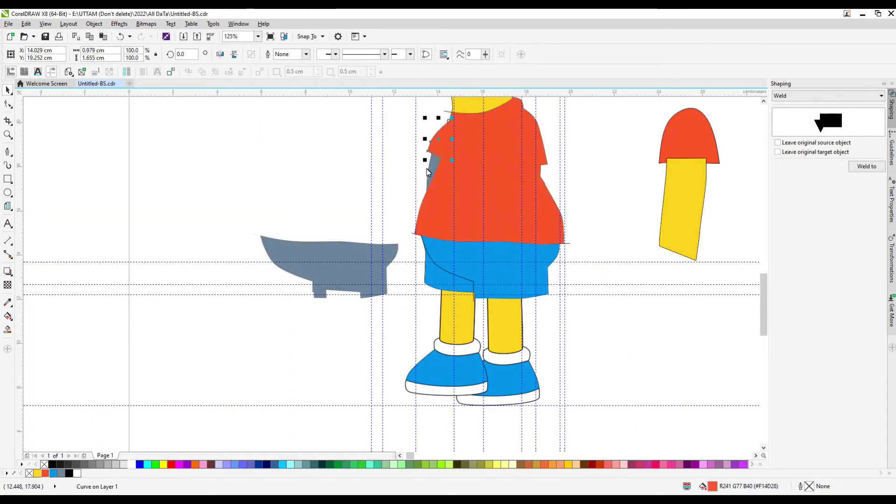
pyautogui.scroll(-3, 340, 266)
# Step: Smooth the upper front bend of the mouth curve by editing its nodes
pyautogui.scroll(10, 363, 188)
pyautogui.scroll(-3, 364, 187)
pyautogui.press('F10')
pyautogui.click(364, 188)
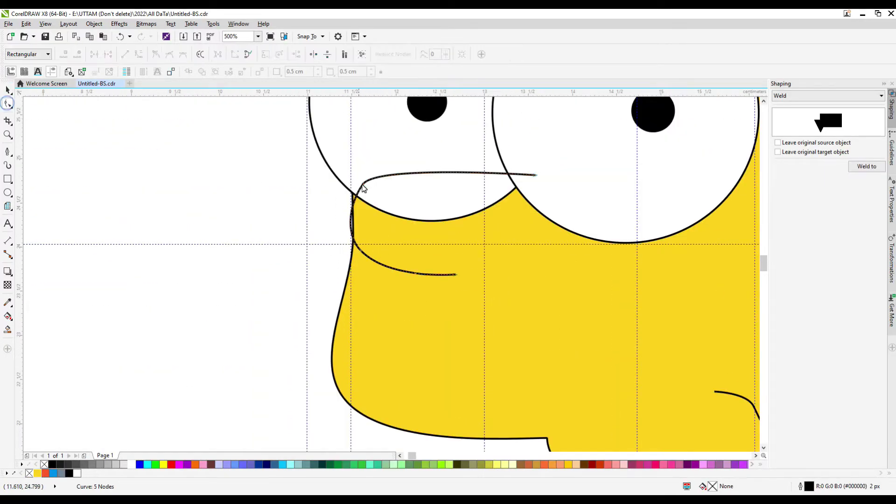
pyautogui.doubleClick(362, 185)
pyautogui.scroll(-3, 362, 186)
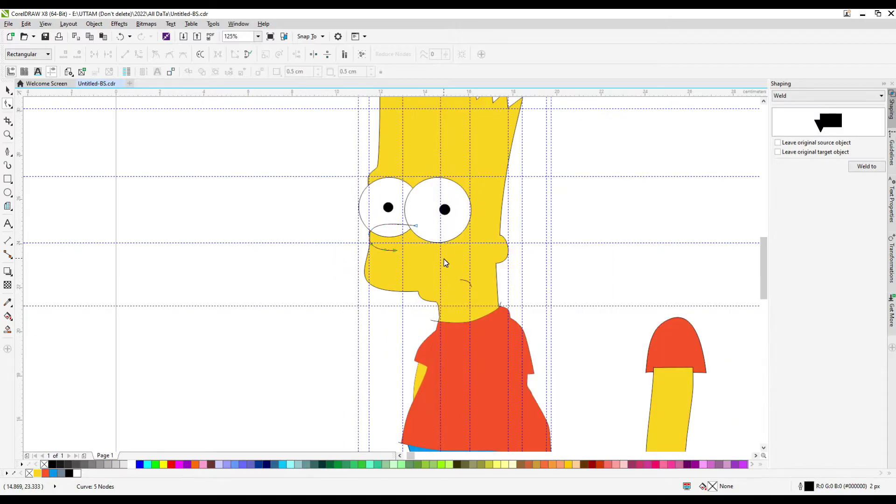
pyautogui.press('Escape')
# Step: Remove the overshooting sketch lines along the shirt's neckline and hem
pyautogui.press('space')
pyautogui.scroll(4, 559, 323)
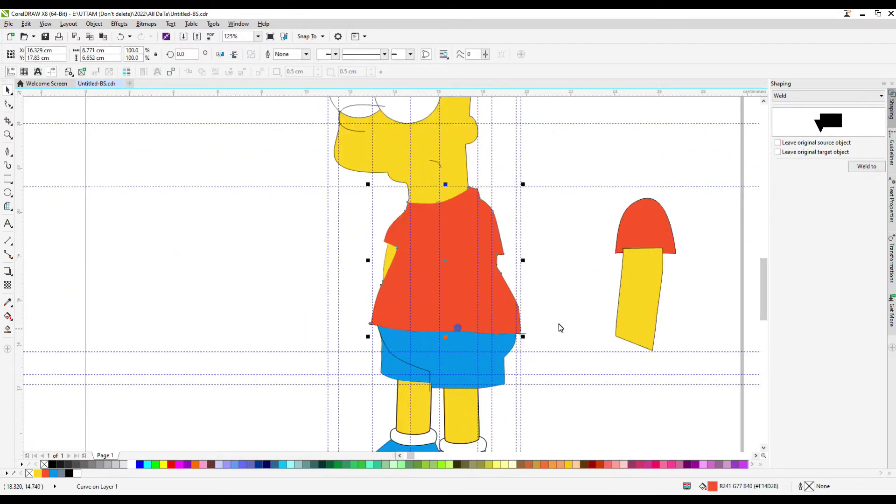
pyautogui.rightClick(511, 327)
pyautogui.click(490, 320)
pyautogui.scroll(2, 490, 320)
pyautogui.click(490, 320)
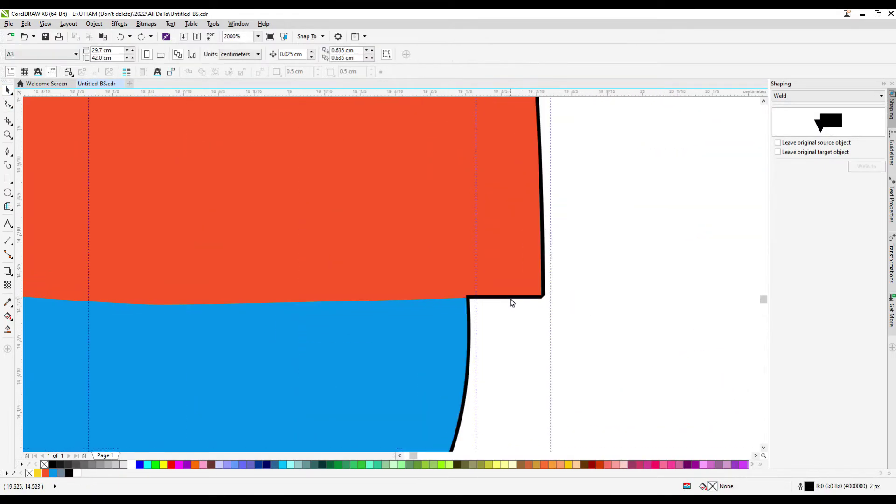
# Step: Draw a rectangle about 11.85 x 14.18 cm over the figure below the neck and trim the yellow body with it
pyautogui.scroll(-8, 490, 320)
pyautogui.hotkey('ctrl', 'shift', 'z')
pyautogui.hotkey('ctrl', 'shift', 'z')
pyautogui.hotkey('ctrl', 'shift', 'z')
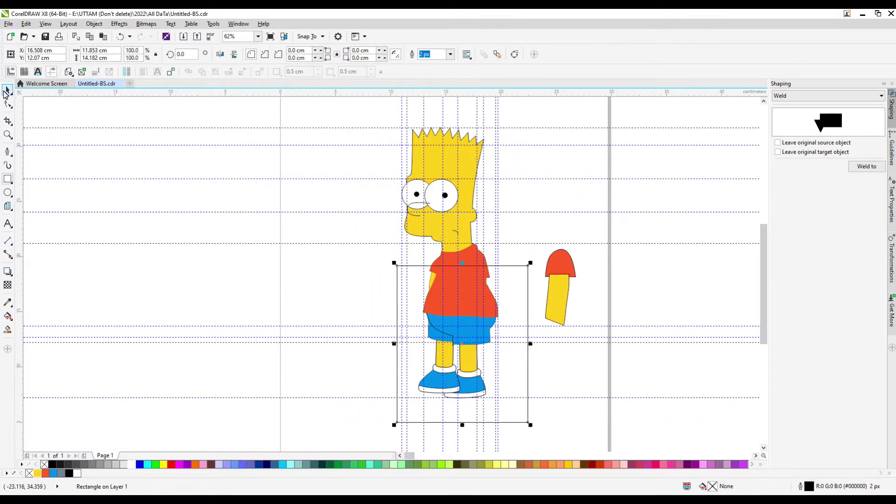
pyautogui.scroll(2, 465, 274)
# Step: Give the shirt and shorts a 3 px outline, and outline the back sleeve and arm too
pyautogui.hotkey('ctrl', 'z')
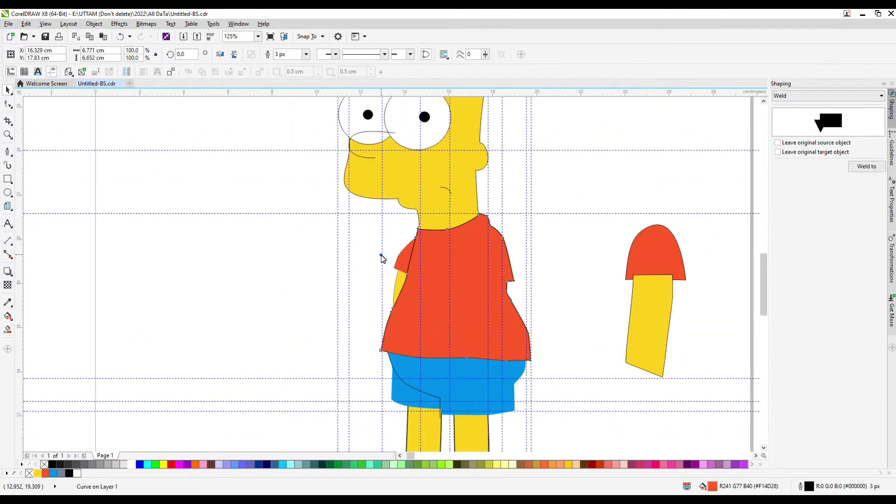
pyautogui.click(291, 85)
pyautogui.scroll(3, 406, 261)
pyautogui.scroll(-3, 266, 192)
pyautogui.click(340, 280)
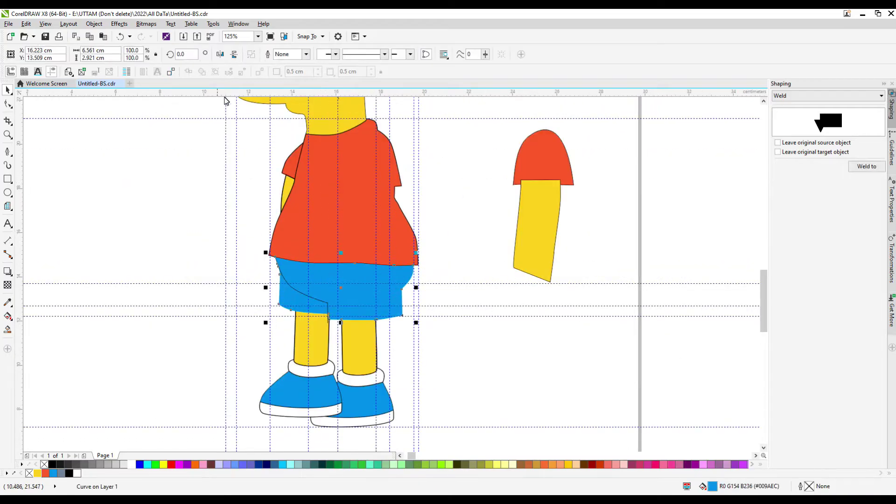
# Step: Move the detached front sleeve and arm back onto the shirt at the shoulder
pyautogui.click(537, 173)
pyautogui.keyDown('shift'); pyautogui.click(539, 218); pyautogui.keyUp('shift')
pyautogui.moveTo(378, 227); pyautogui.dragTo(378, 228)
pyautogui.scroll(3, 390, 158)
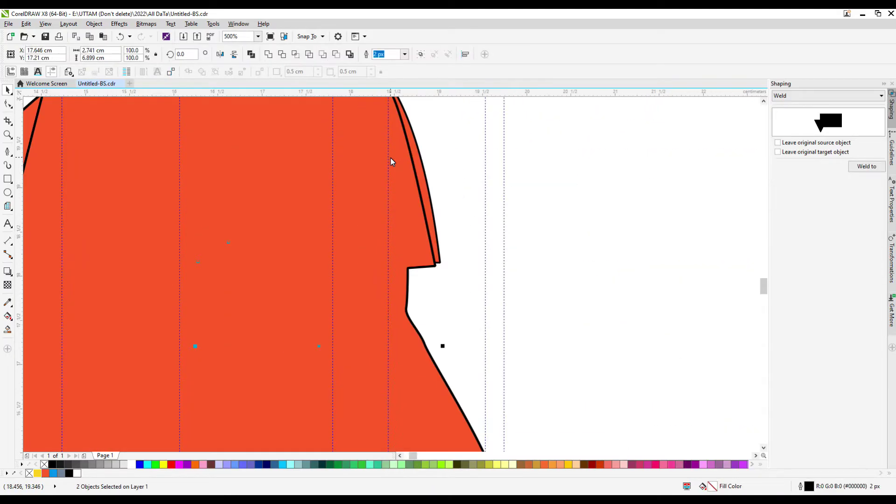
# Step: Curve the front sleeve's hem and round its outer corner by adjusting nodes, and tidy the adjoining shirt edge
pyautogui.press('F10')
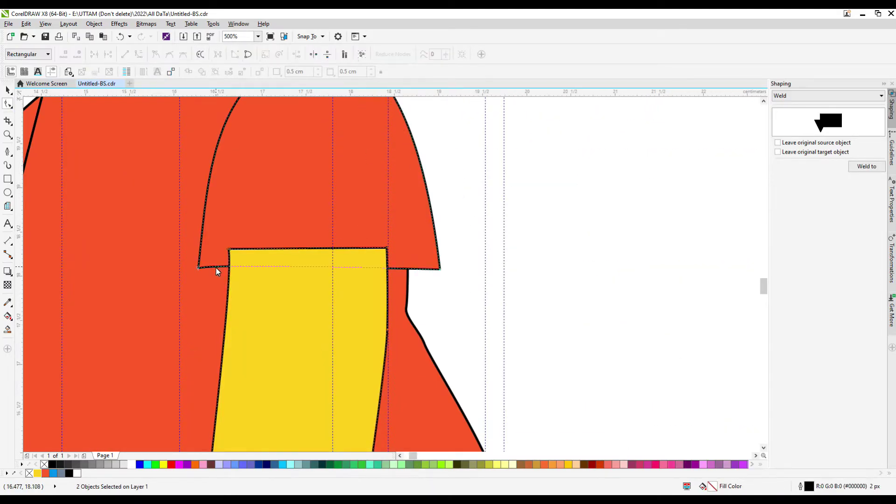
pyautogui.scroll(2, 259, 270)
pyautogui.moveTo(520, 277); pyautogui.dragTo(614, 261)
pyautogui.scroll(-3, 449, 271)
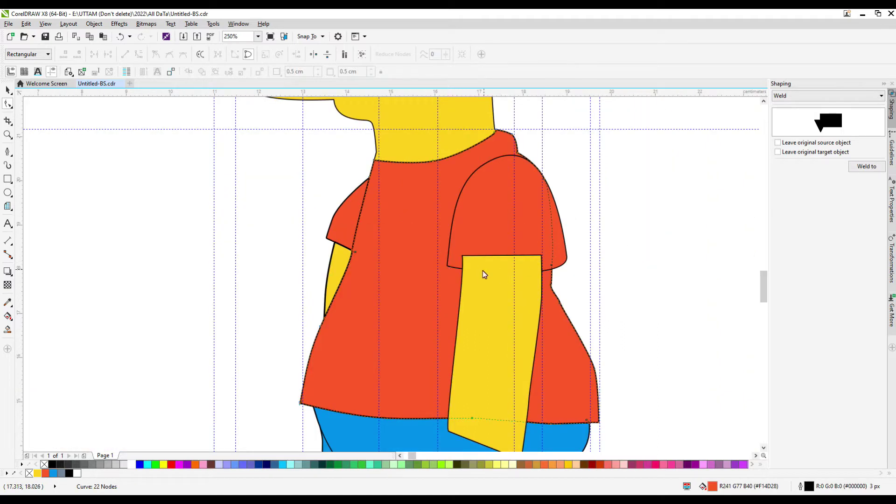
# Step: Refit the back arm beneath its sleeve and the shirt edge by widening it slightly
pyautogui.scroll(2, 336, 225)
pyautogui.press('space')
pyautogui.moveTo(338, 211); pyautogui.dragTo(312, 206)
pyautogui.scroll(3, 312, 205)
pyautogui.hotkey('ctrl', 'z')
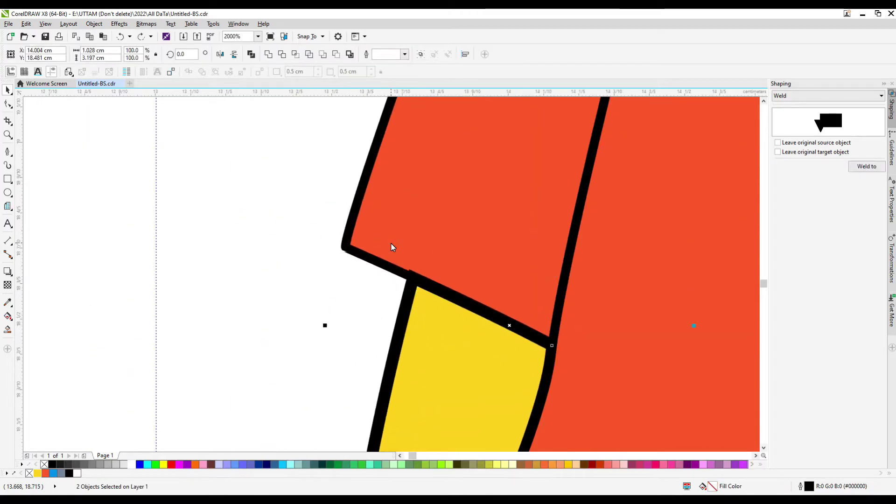
pyautogui.rightClick(281, 202)
pyautogui.press('Escape')
pyautogui.press('Delete')
pyautogui.moveTo(344, 247); pyautogui.dragTo(261, 242)
pyautogui.rightClick(294, 234)
pyautogui.press('Escape')
pyautogui.scroll(-3, 391, 287)
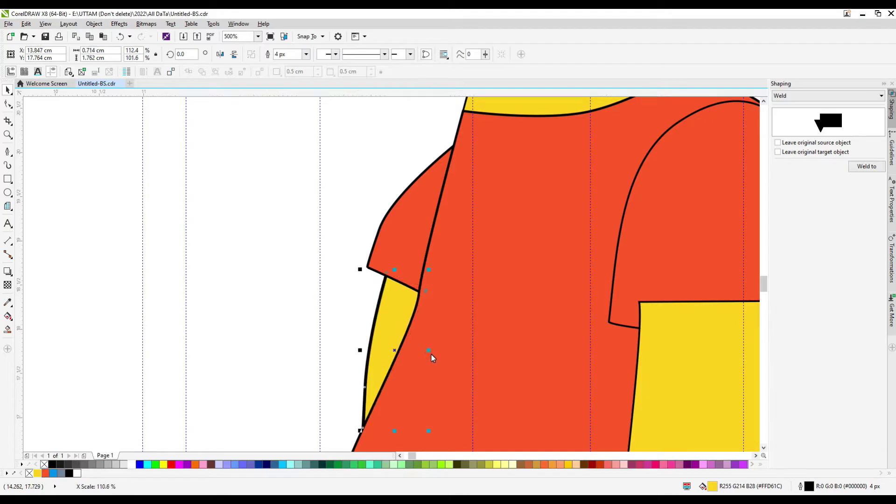
# Step: Adjust the nodes along the lower edge of the blue shorts where it meets the legs
pyautogui.scroll(-5, 431, 354)
pyautogui.scroll(4, 517, 300)
pyautogui.click(574, 301)
pyautogui.scroll(3, 518, 312)
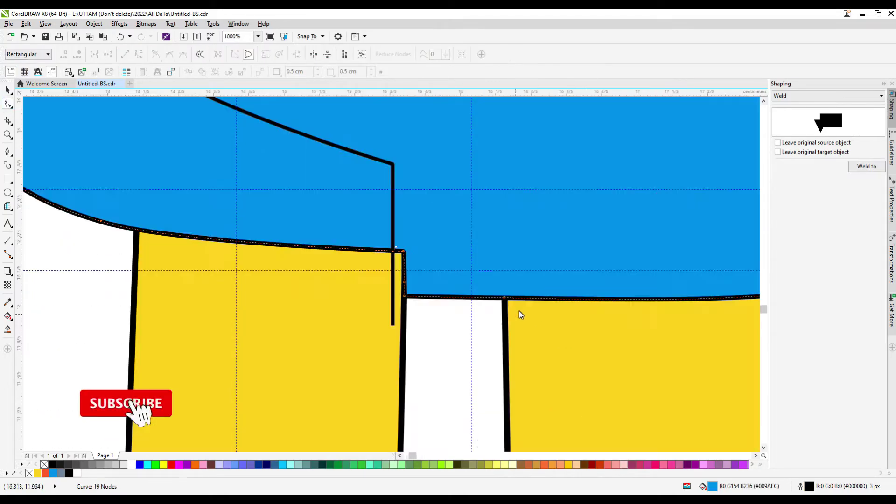
pyautogui.scroll(-3, 518, 312)
# Step: Place an offset copy of the shorts' fold line and fill the strip between the two lines with black
pyautogui.click(475, 275)
pyautogui.scroll(1, 475, 275)
pyautogui.doubleClick(458, 251)
pyautogui.scroll(3, 387, 234)
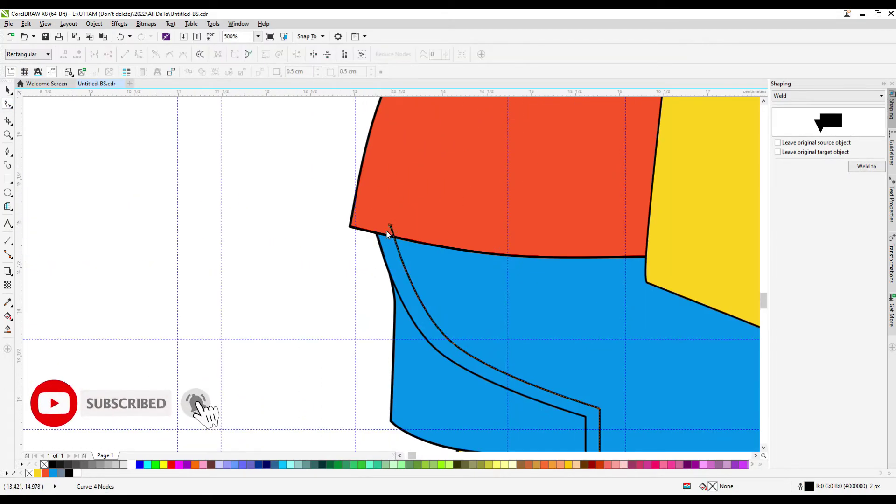
pyautogui.scroll(-4, 438, 353)
pyautogui.click(326, 221)
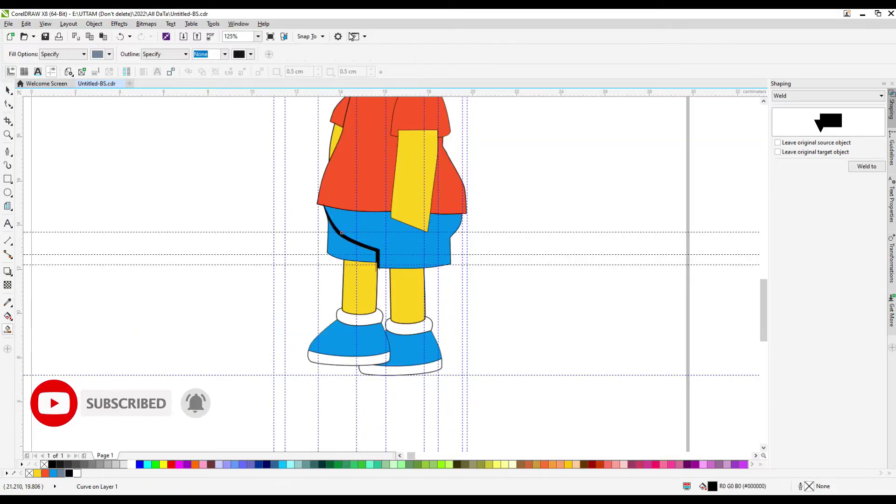
# Step: Remove the outline from the blue shorts and delete the leftover fold curve beside the black fold strip
pyautogui.press('space')
pyautogui.scroll(4, 352, 296)
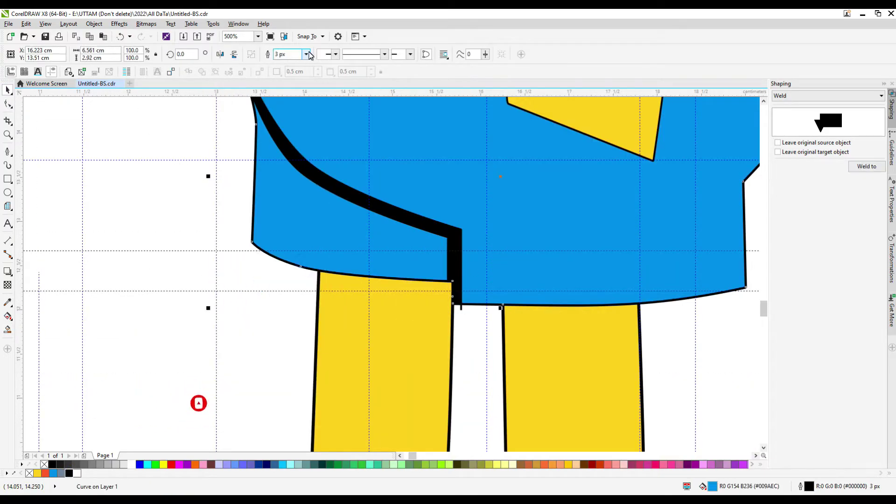
pyautogui.click(310, 55)
pyautogui.click(286, 63)
pyautogui.scroll(-2, 213, 203)
pyautogui.moveTo(473, 279); pyautogui.dragTo(625, 233)
pyautogui.rightClick(624, 230)
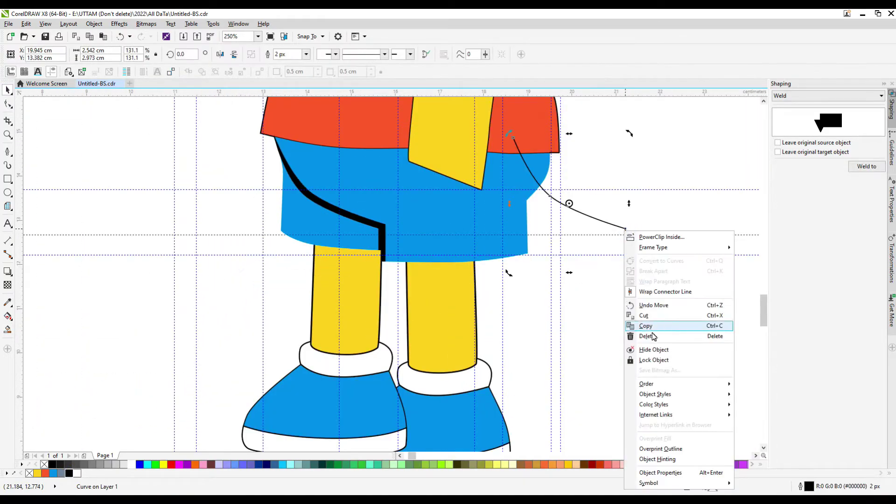
pyautogui.click(654, 335)
# Step: Try to outline the shorts with a slightly enlarged boundary contour
pyautogui.click(462, 197)
pyautogui.hotkey('shift', 'pageup')
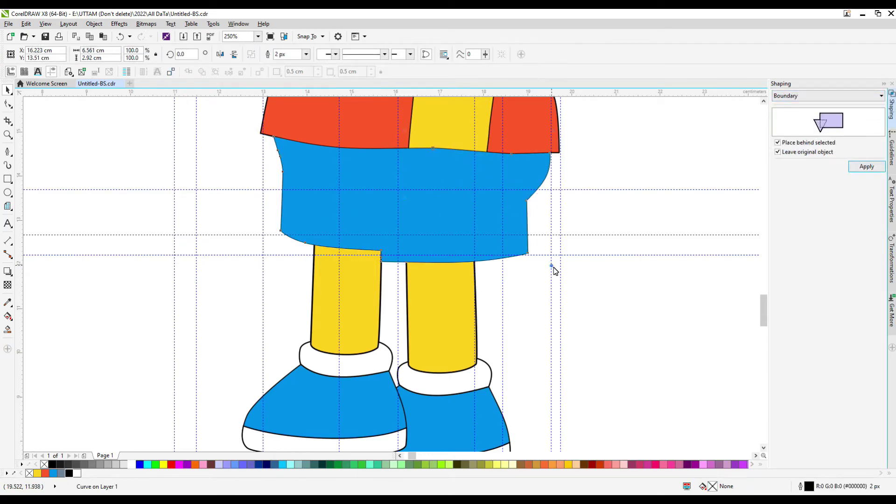
pyautogui.moveTo(443, 236); pyautogui.dragTo(220, 226)
pyautogui.rightClick(219, 226)
pyautogui.click(295, 334)
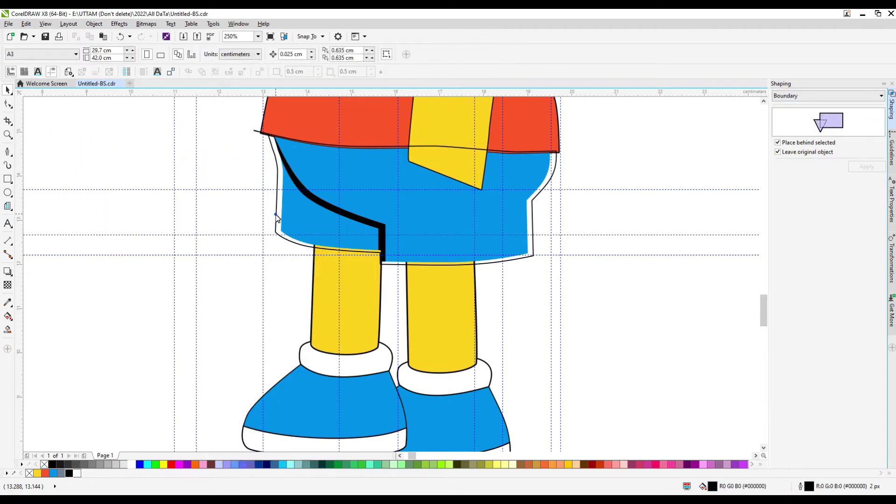
pyautogui.click(276, 217)
pyautogui.hotkey('ctrl', 'z')
# Step: Extend the shorts' upper edge over the shirt hem and add a thick black contour around the shorts, layered behind the shirt
pyautogui.click(8, 103)
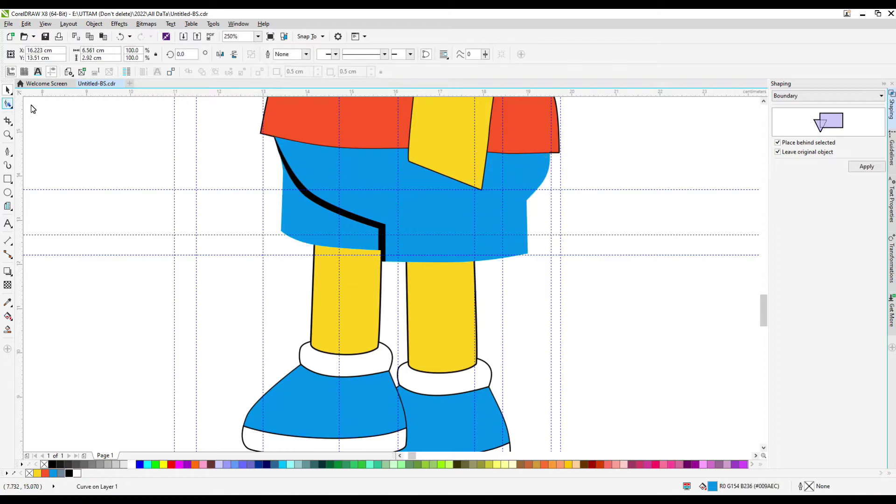
pyautogui.scroll(4, 266, 154)
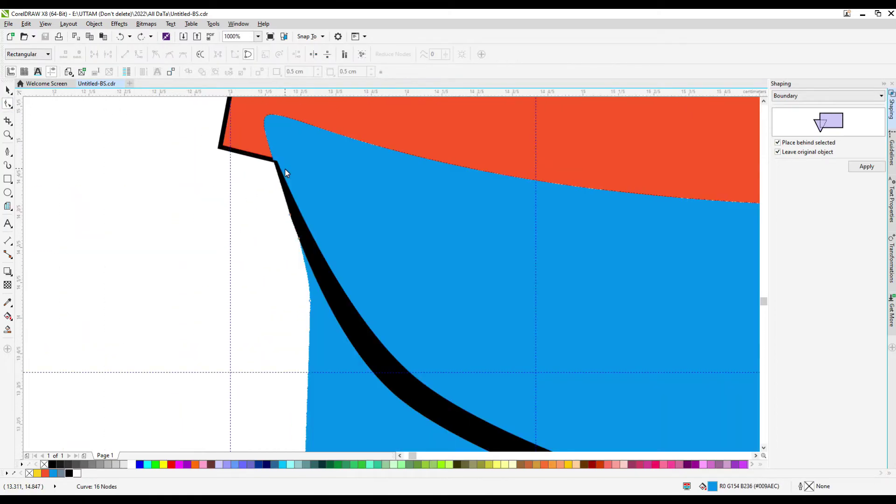
pyautogui.press('space')
pyautogui.scroll(-4, 344, 204)
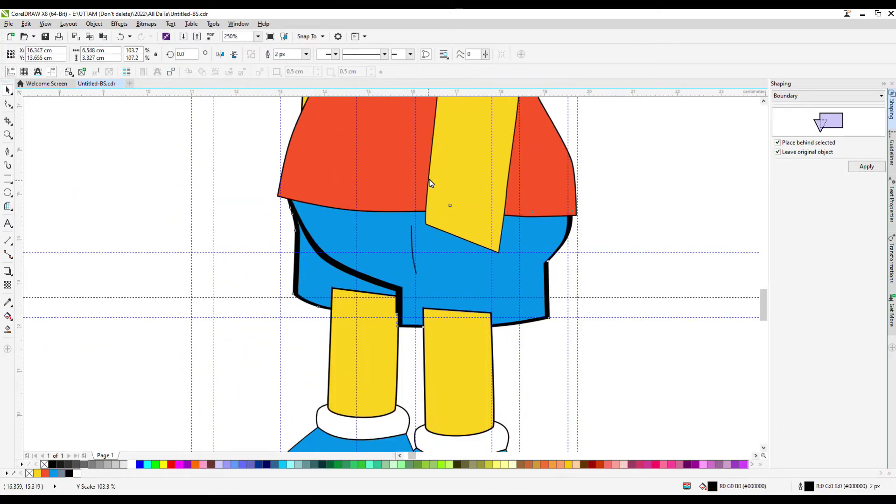
pyautogui.click(393, 332)
pyautogui.scroll(-4, 392, 332)
pyautogui.scroll(6, 452, 307)
# Step: Turn the short crease line on the shorts into a tapered black shape using an offset copy joined at the ends
pyautogui.click(400, 280)
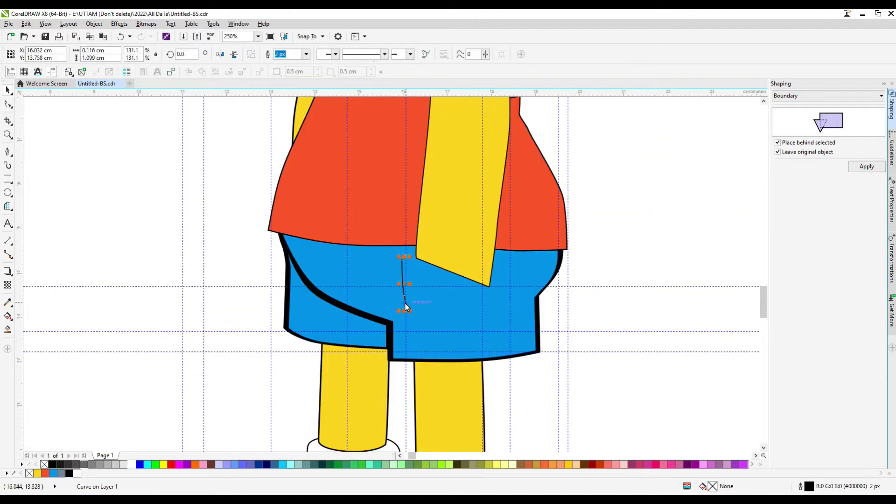
pyautogui.moveTo(398, 272); pyautogui.dragTo(381, 276)
pyautogui.hotkey('ctrl', 'l')
pyautogui.press('F10')
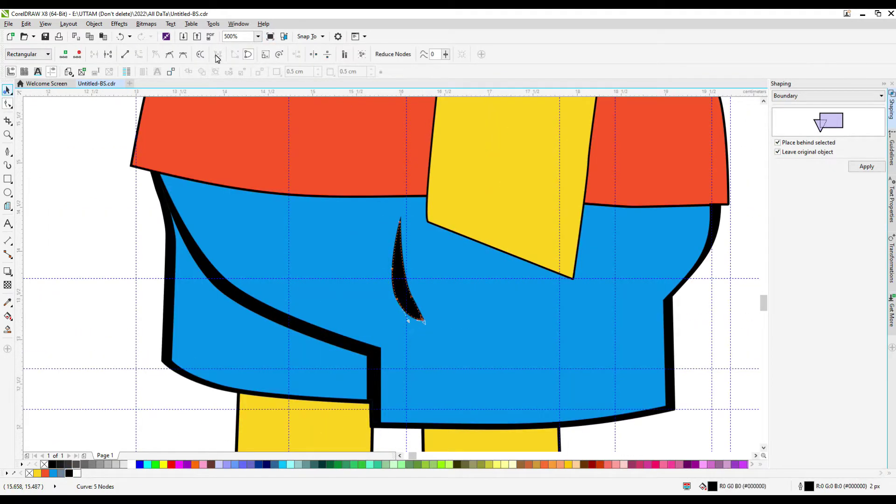
pyautogui.press('space')
# Step: Draw a narrow closed mouth shape with the Pen tool and curve it from the jaw to the mouth corner
pyautogui.scroll(-6, 436, 230)
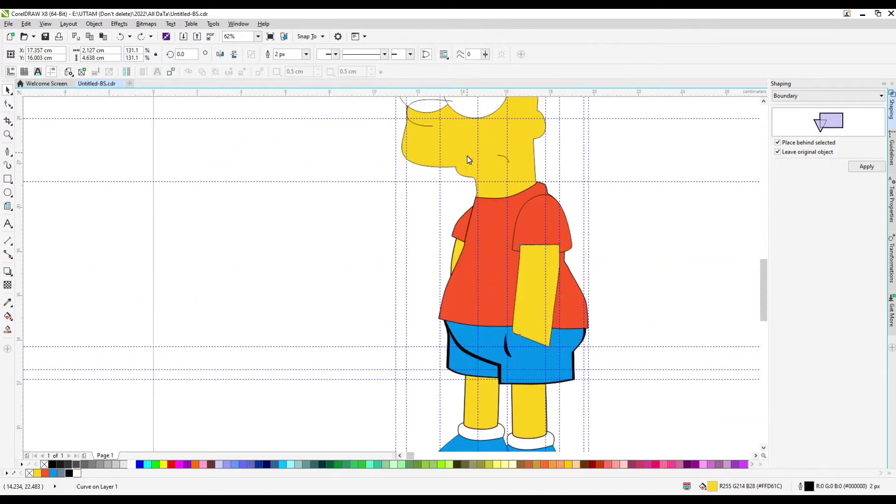
pyautogui.press('F5')
pyautogui.scroll(6, 466, 156)
pyautogui.click(366, 183)
pyautogui.moveTo(539, 157); pyautogui.dragTo(560, 156)
pyautogui.click(355, 176)
pyautogui.scroll(-4, 286, 210)
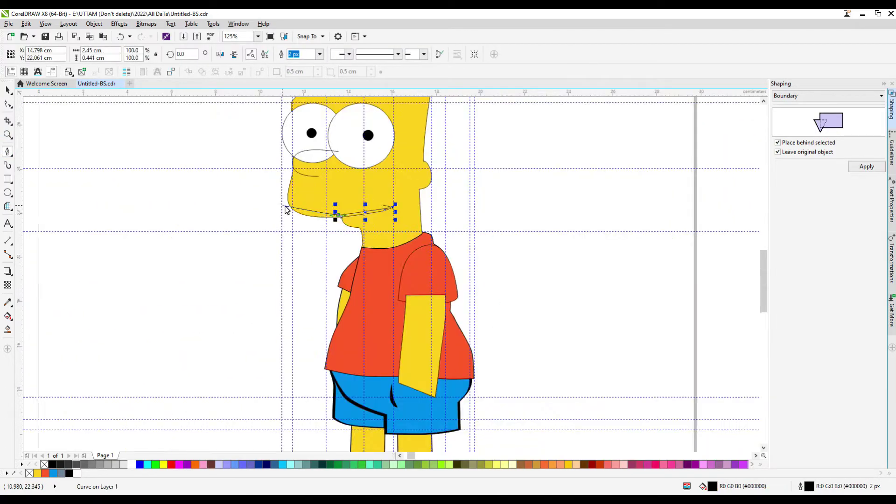
pyautogui.click(5, 107)
pyautogui.scroll(3, 360, 205)
pyautogui.scroll(3, 352, 204)
pyautogui.scroll(-2, 428, 236)
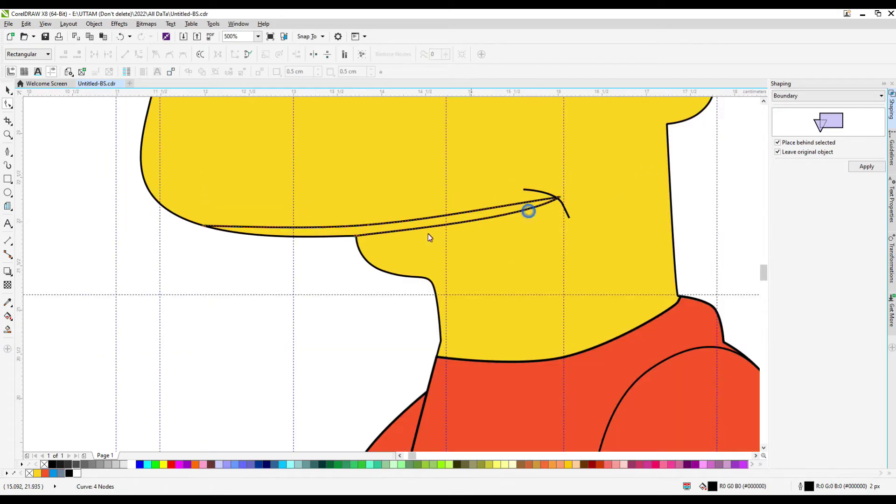
# Step: Fill the narrow mouth strip with grey using Smart Fill and delete its construction curve
pyautogui.click(8, 330)
pyautogui.click(314, 231)
pyautogui.press('F10')
pyautogui.scroll(2, 594, 228)
pyautogui.rightClick(366, 200)
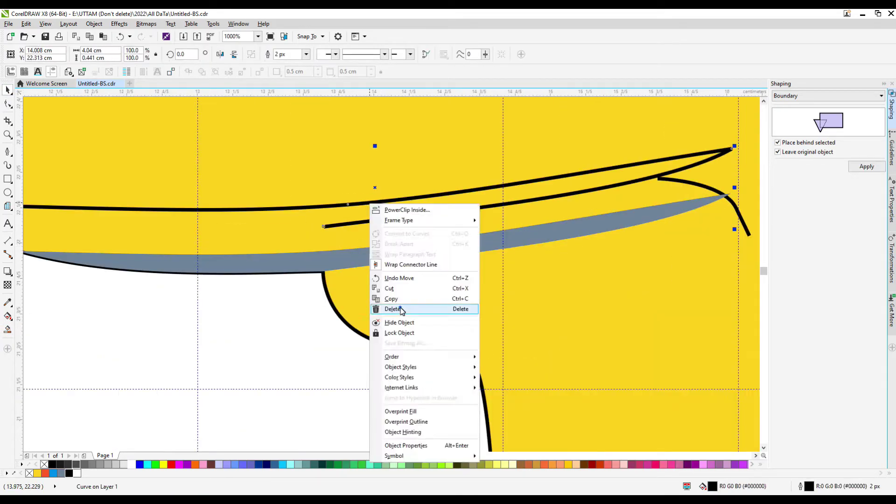
pyautogui.click(321, 275)
# Step: Adjust the nodes of the grey mouth strip where it meets the jaw and chin
pyautogui.click(321, 274)
pyautogui.scroll(2, 320, 274)
pyautogui.scroll(-2, 399, 260)
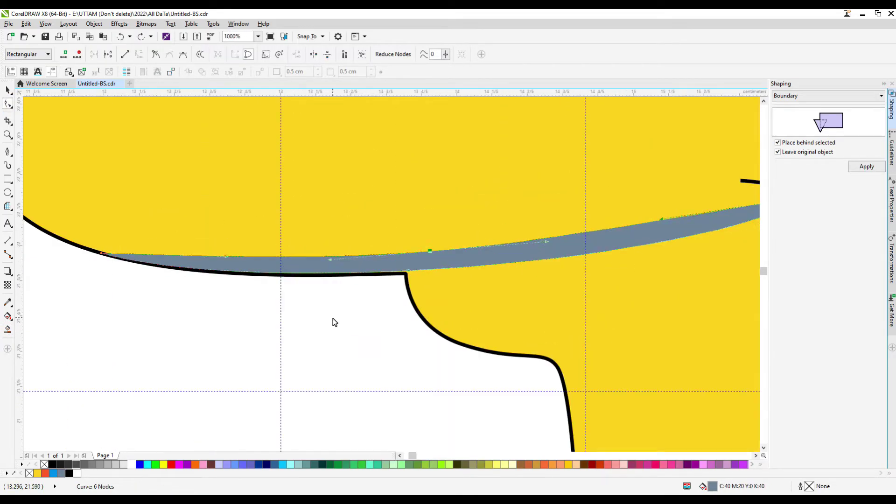
pyautogui.scroll(-4, 334, 322)
# Step: Place copies of the head beside the character, fill the strip along the face with grey, and narrow the overlapping copy to 98.2% width
pyautogui.press('space')
pyautogui.click(327, 236)
pyautogui.moveTo(326, 235); pyautogui.dragTo(552, 228)
pyautogui.scroll(2, 553, 230)
pyautogui.scroll(-2, 552, 228)
pyautogui.scroll(2, 493, 150)
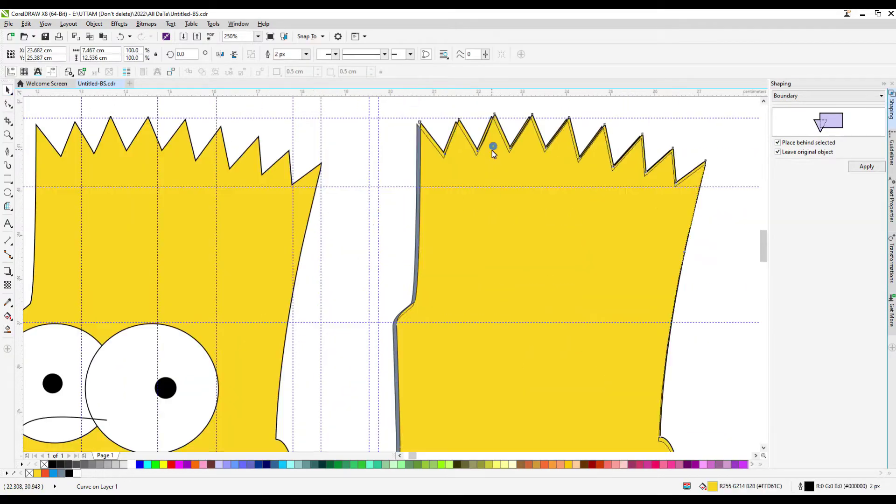
pyautogui.click(493, 150)
pyautogui.moveTo(721, 400); pyautogui.dragTo(714, 401)
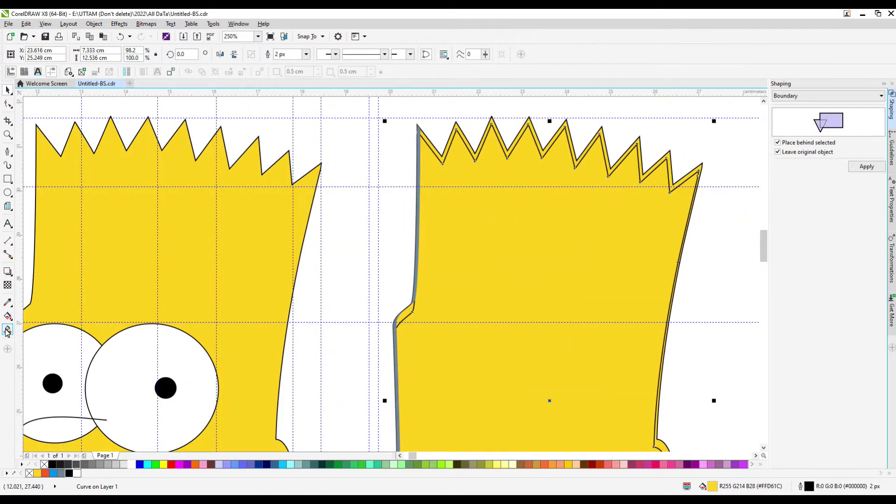
# Step: Shift the overlapping head copy to form more contour strips along the hair and brow and fill them with grey
pyautogui.rightClick(546, 224)
pyautogui.press('Escape')
pyautogui.scroll(4, 427, 319)
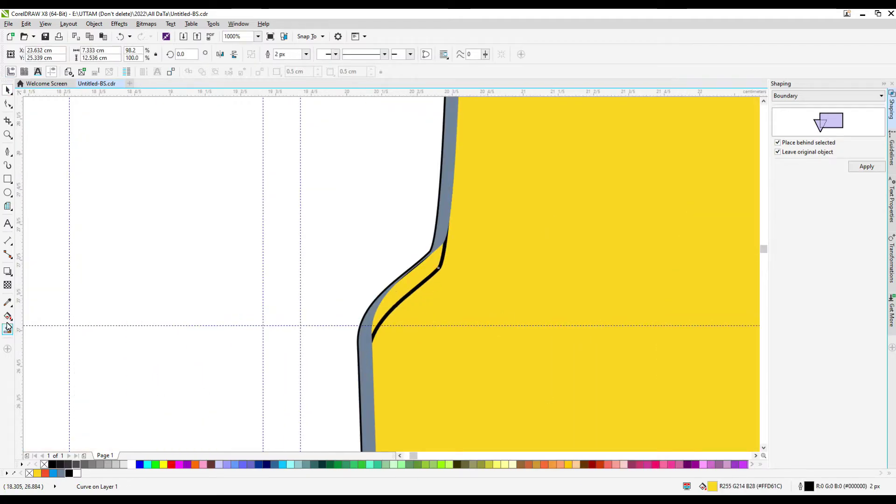
pyautogui.scroll(-5, 588, 246)
pyautogui.hotkey('ctrl', 'z')
pyautogui.hotkey('ctrl', 'z')
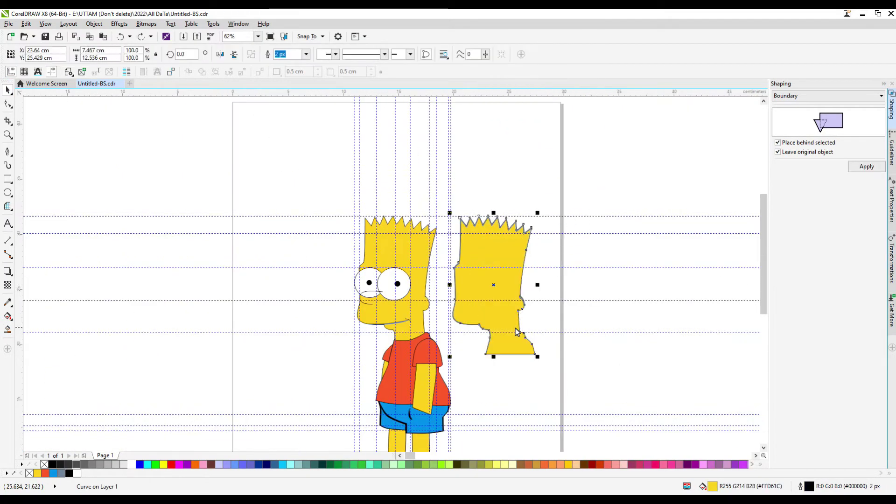
# Step: Fill the contour strips around the ear, nape and neck with grey and delete the yellow head copies beside the character
pyautogui.scroll(4, 517, 332)
pyautogui.hotkey('ctrl', 'shift', 'z')
pyautogui.hotkey('ctrl', 'shift', 'z')
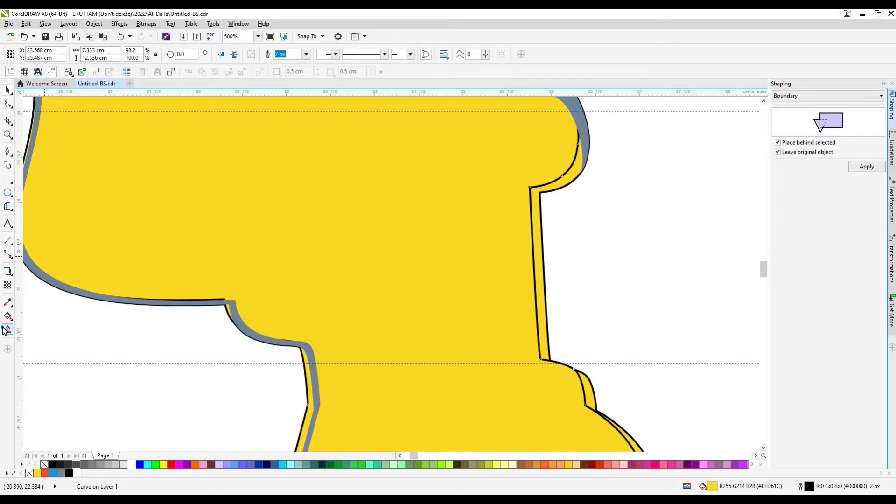
pyautogui.scroll(-3, 437, 314)
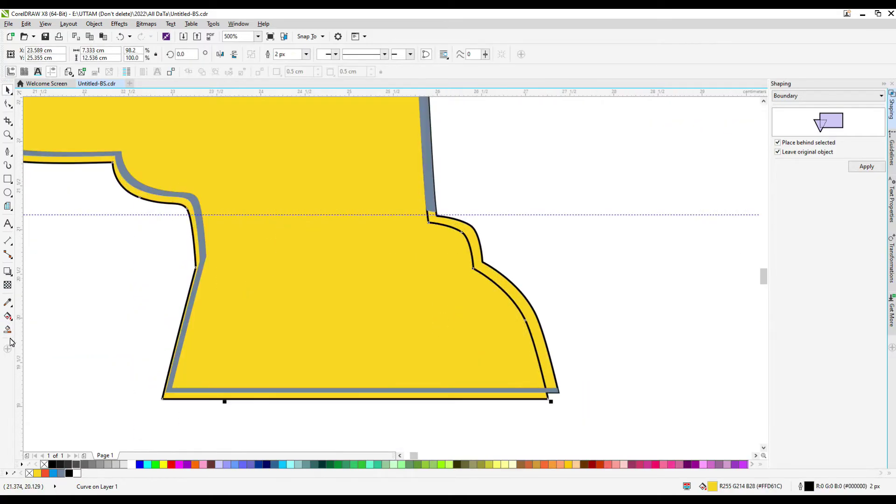
pyautogui.scroll(-4, 358, 268)
pyautogui.rightClick(423, 280)
# Step: Fill the separate head contour strips beside the character with black
pyautogui.click(305, 54)
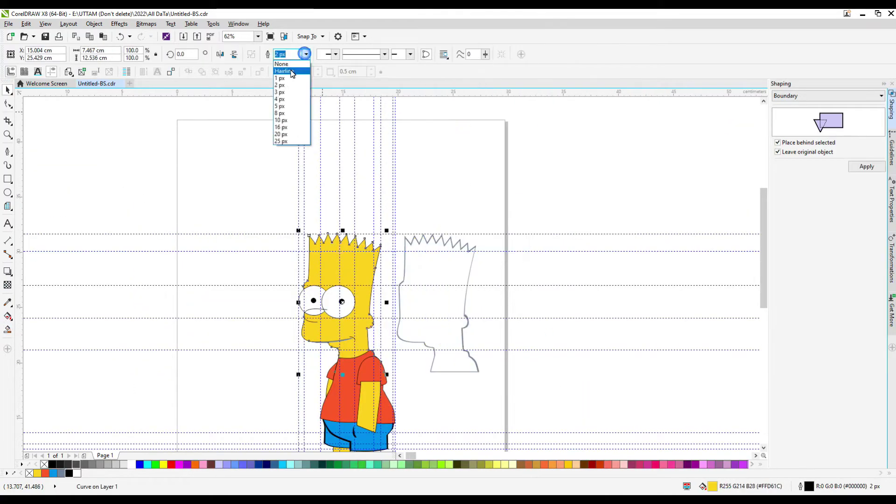
pyautogui.click(292, 73)
pyautogui.press('Tab')
pyautogui.click(539, 298)
pyautogui.press('Tab')
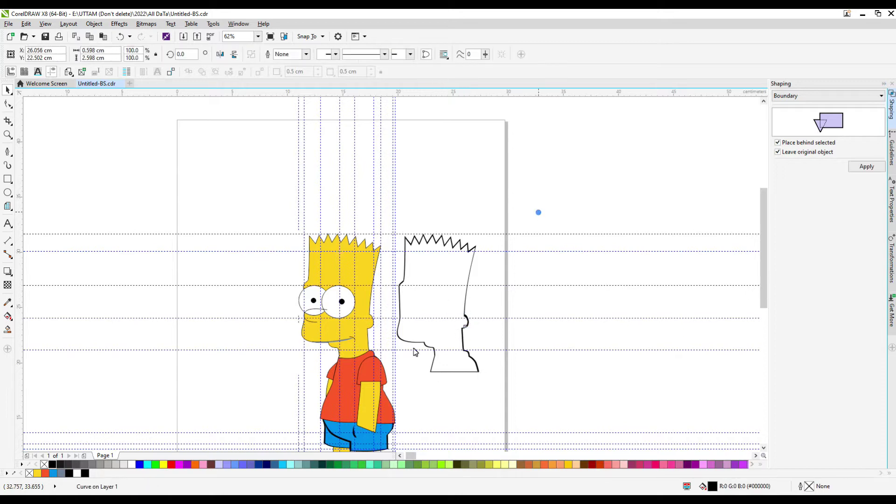
# Step: Unite the black contour strips and position the resulting shape over the character's head
pyautogui.scroll(3, 452, 330)
pyautogui.scroll(-3, 454, 323)
pyautogui.press('Tab')
pyautogui.scroll(5, 388, 341)
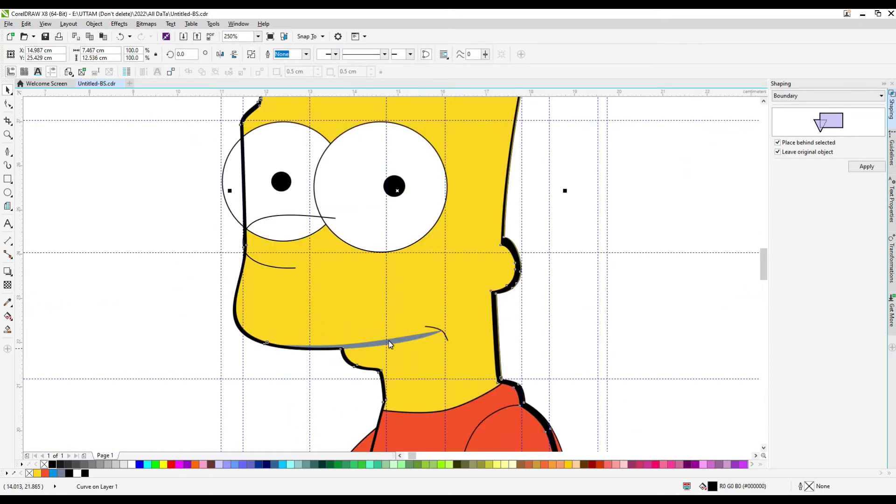
# Step: Align the black contour with the head, fill the mouth strip with black and merge it into the contour
pyautogui.press('Tab')
pyautogui.press('Tab')
pyautogui.press('Tab')
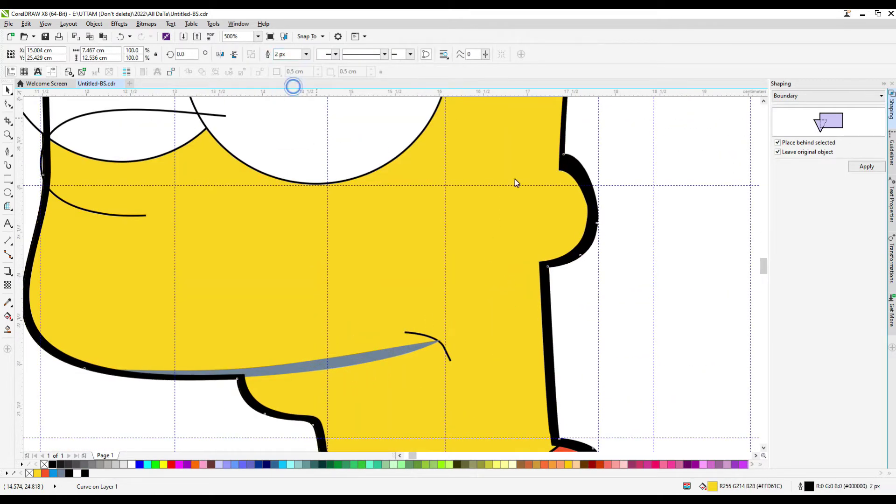
pyautogui.scroll(3, 193, 385)
pyautogui.scroll(-3, 337, 352)
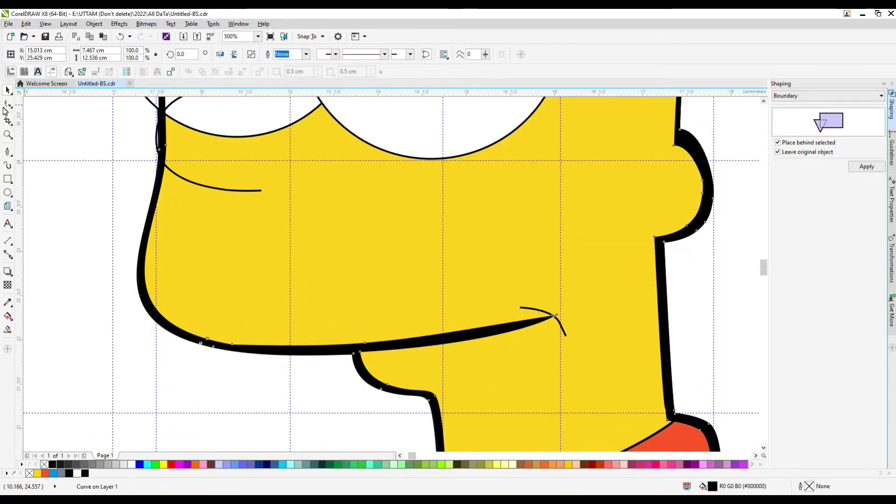
# Step: Smooth the upper edge of the black mouth line by adjusting its nodes where it joins the jaw contour
pyautogui.click(6, 106)
pyautogui.scroll(2, 376, 339)
pyautogui.moveTo(393, 336); pyautogui.dragTo(395, 332)
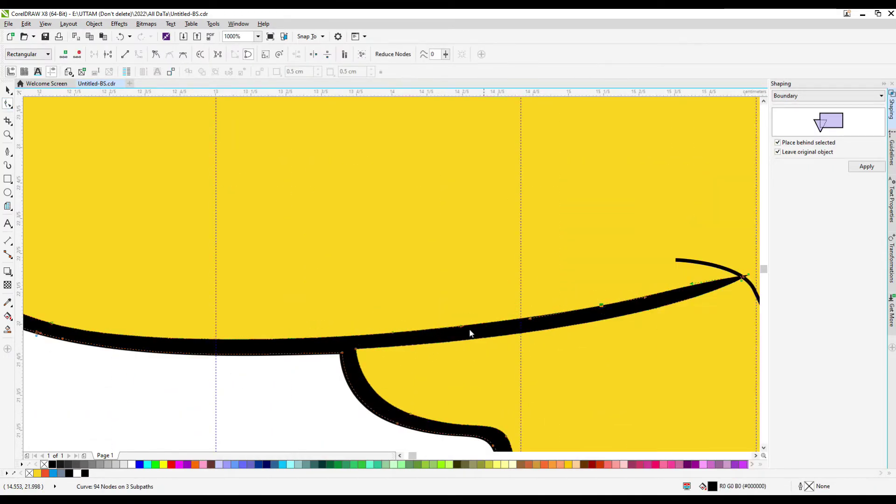
pyautogui.scroll(-4, 471, 333)
# Step: Place a slightly offset copy of the muzzle curve beside the original
pyautogui.press('space')
pyautogui.click(411, 244)
pyautogui.scroll(2, 373, 196)
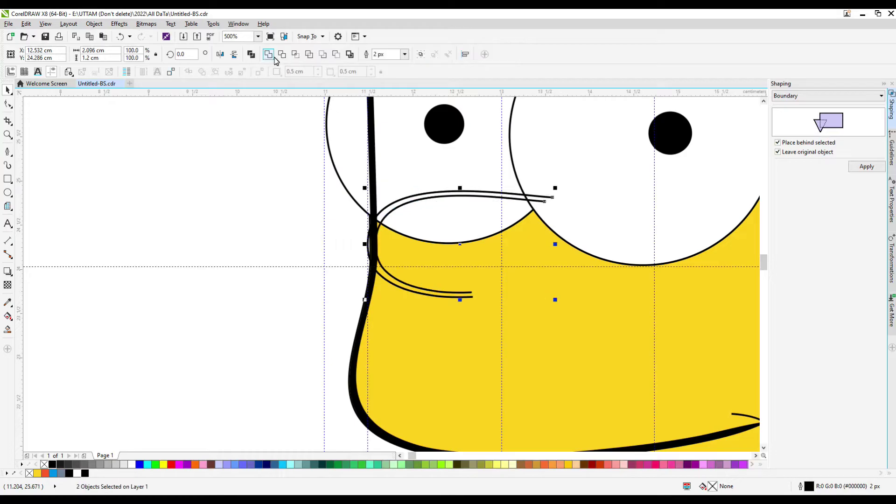
# Step: Join the two muzzle curves into one closed shape with tapered tips and fill it with black without an outline
pyautogui.press('F10')
pyautogui.scroll(1, 546, 204)
pyautogui.click(537, 194)
pyautogui.scroll(1, 540, 198)
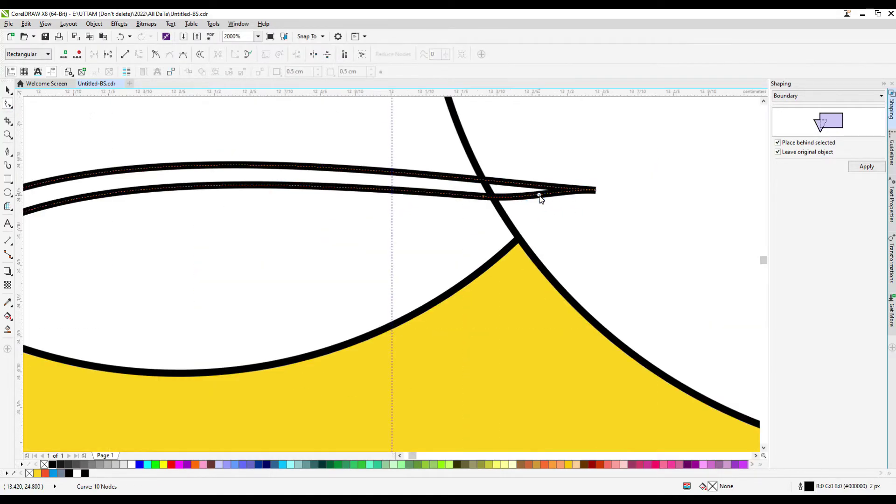
pyautogui.scroll(-1, 481, 217)
pyautogui.click(85, 473)
pyautogui.press('space')
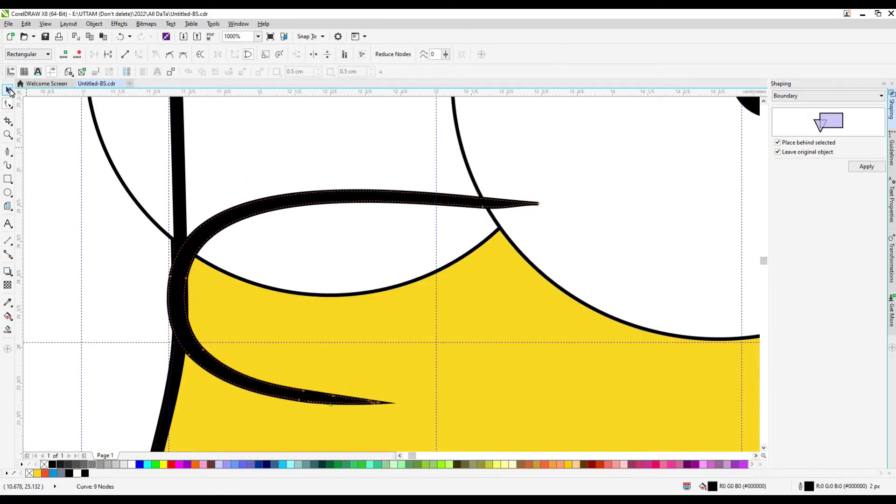
pyautogui.scroll(-1, 301, 244)
pyautogui.scroll(2, 232, 248)
pyautogui.scroll(-1, 255, 238)
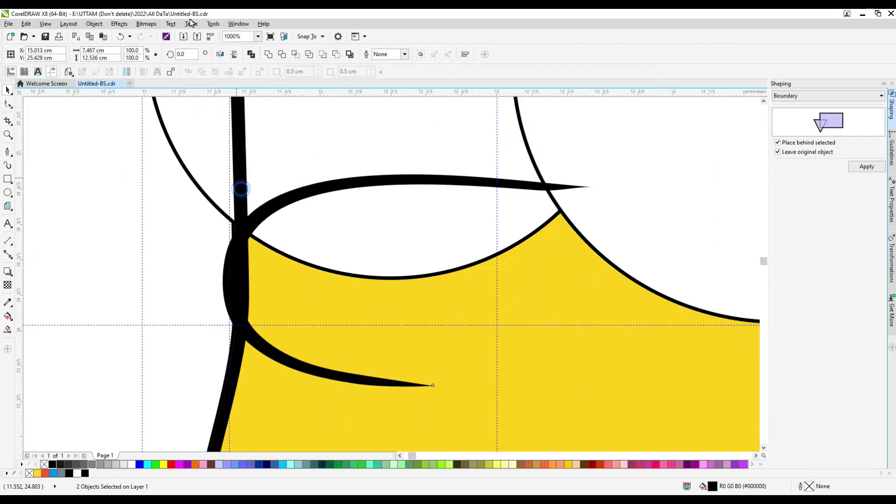
# Step: Draw a closed patch with the Pen tool that follows the muzzle's upper curve and covers its interior
pyautogui.press('F5')
pyautogui.scroll(1, 540, 191)
pyautogui.click(580, 186)
pyautogui.scroll(-1, 349, 182)
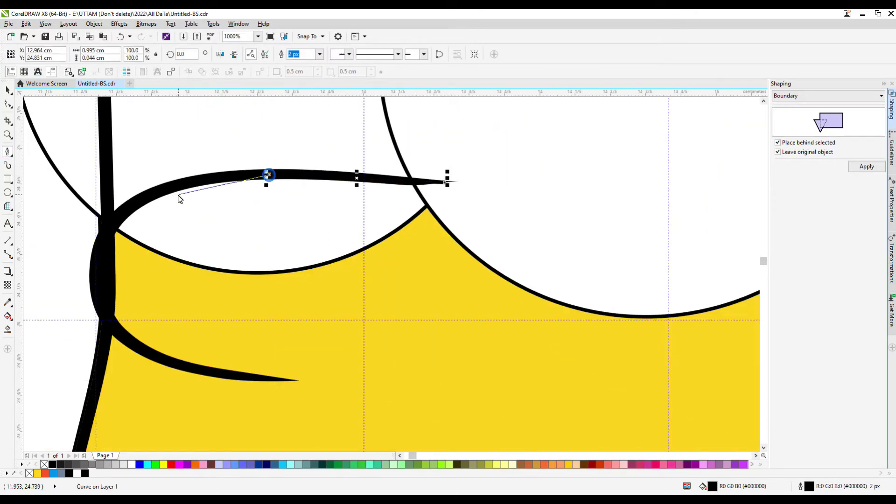
pyautogui.scroll(-1, 181, 199)
pyautogui.scroll(1, 215, 220)
pyautogui.scroll(-2, 215, 219)
pyautogui.click(429, 326)
pyautogui.click(6, 91)
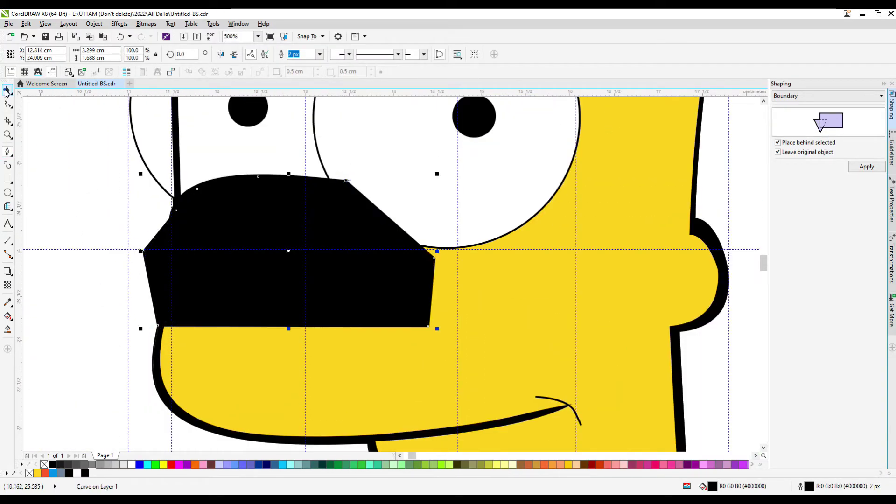
# Step: Fill the muzzle patch with the skin yellow, remove its outline and place it behind the black muzzle line
pyautogui.press('F10')
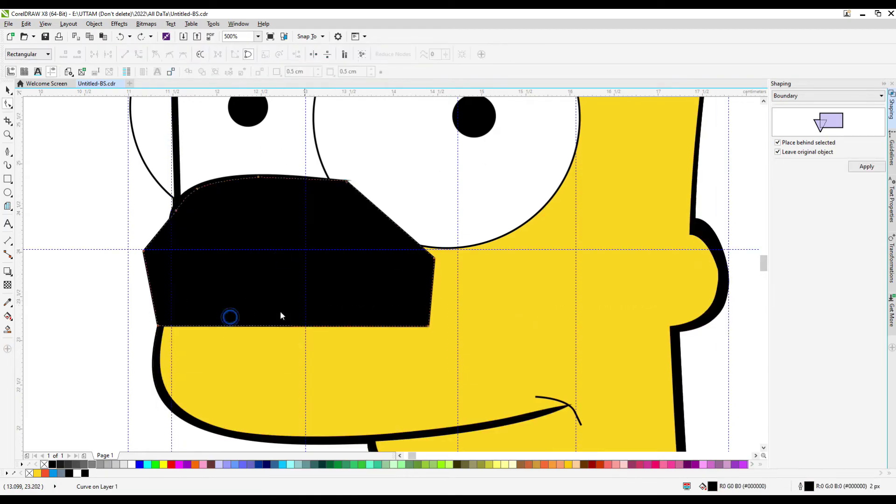
pyautogui.rightClick(260, 315)
pyautogui.click(194, 232)
# Step: Draw a curved shape along the muzzle's front edge and use it to clear the head contour crossing the yellow interior
pyautogui.scroll(2, 194, 232)
pyautogui.press('F5')
pyautogui.moveTo(192, 227); pyautogui.dragTo(192, 265)
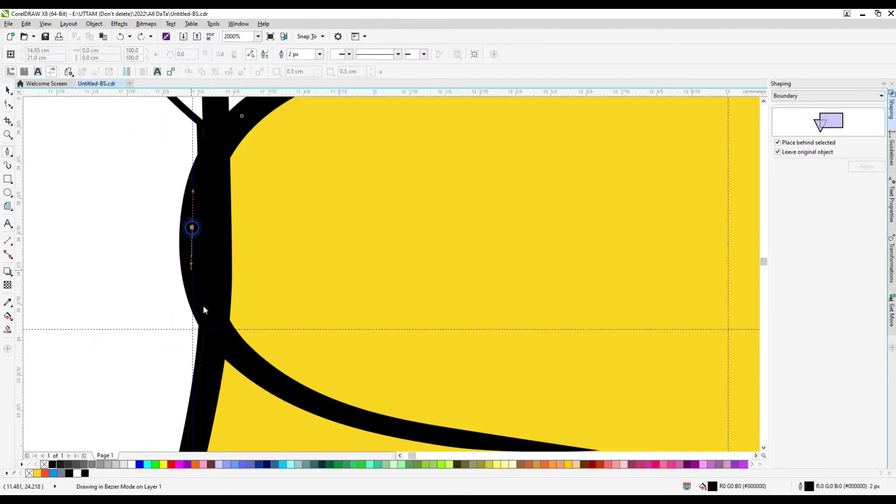
pyautogui.click(244, 126)
pyautogui.scroll(-4, 247, 224)
pyautogui.press('space')
pyautogui.press('Escape')
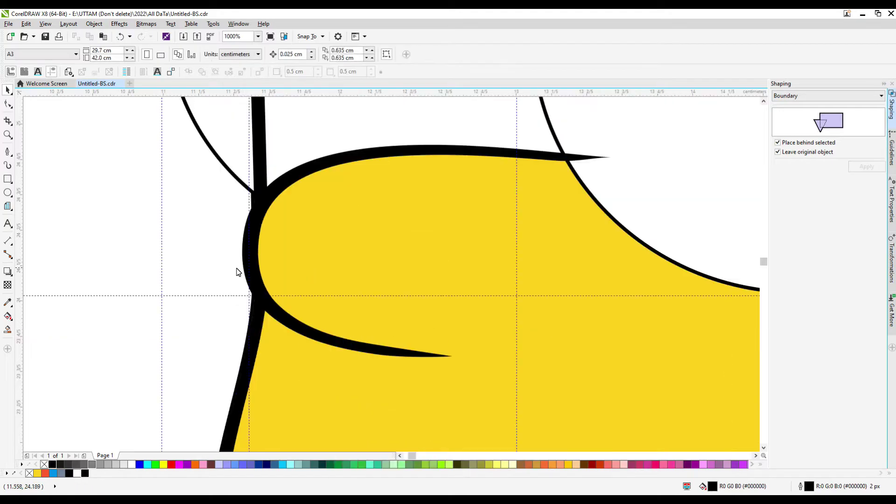
# Step: Bring both eyes in front of the head contour while keeping the muzzle over the rear eye
pyautogui.press('Tab')
pyautogui.press('Tab')
pyautogui.press('Tab')
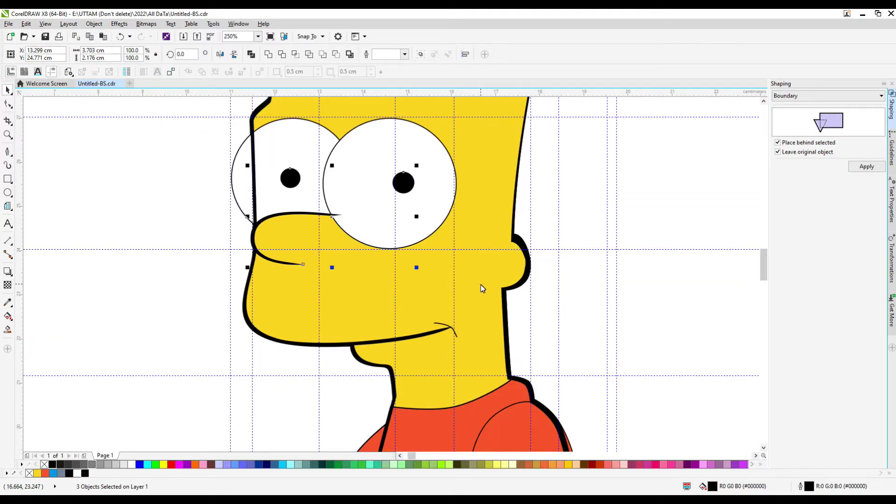
pyautogui.scroll(-1, 485, 305)
pyautogui.press('Tab')
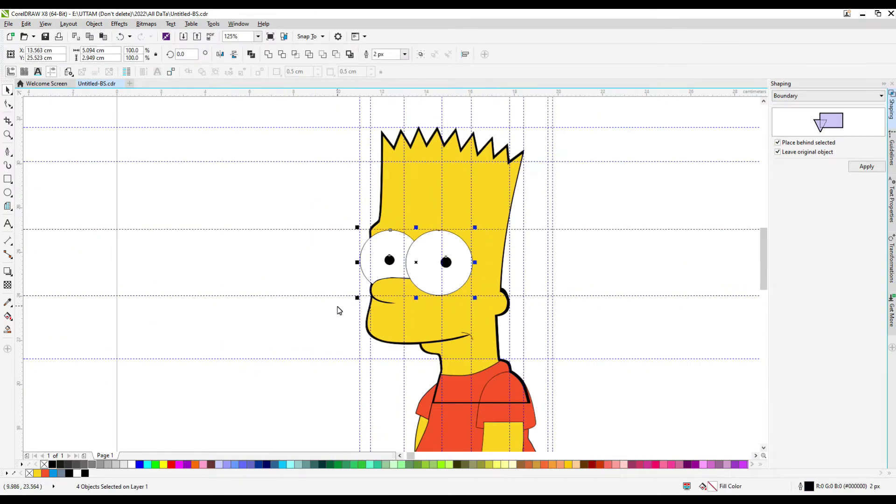
pyautogui.scroll(1, 411, 292)
# Step: Add thick black contours to both eyes using circles enlarged to 103.8%, and place the front eye over the end of the muzzle line
pyautogui.press('Tab')
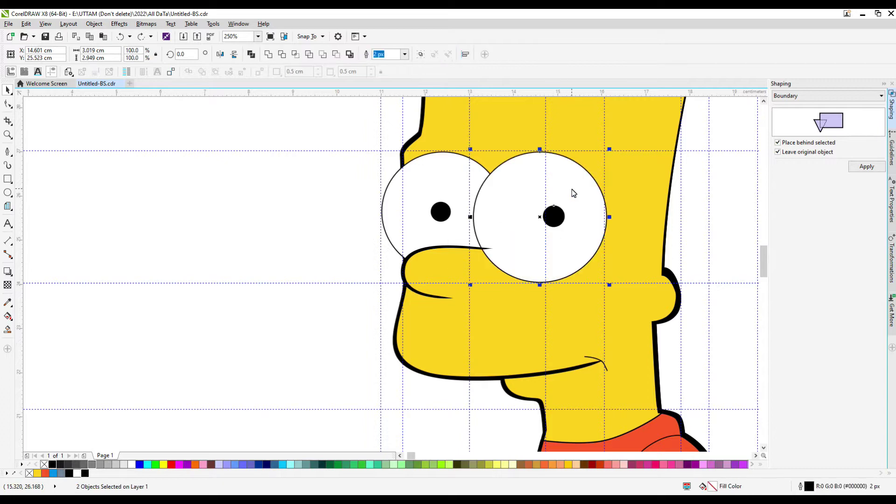
pyautogui.press('Tab')
pyautogui.scroll(1, 379, 163)
pyautogui.moveTo(380, 163); pyautogui.dragTo(373, 163)
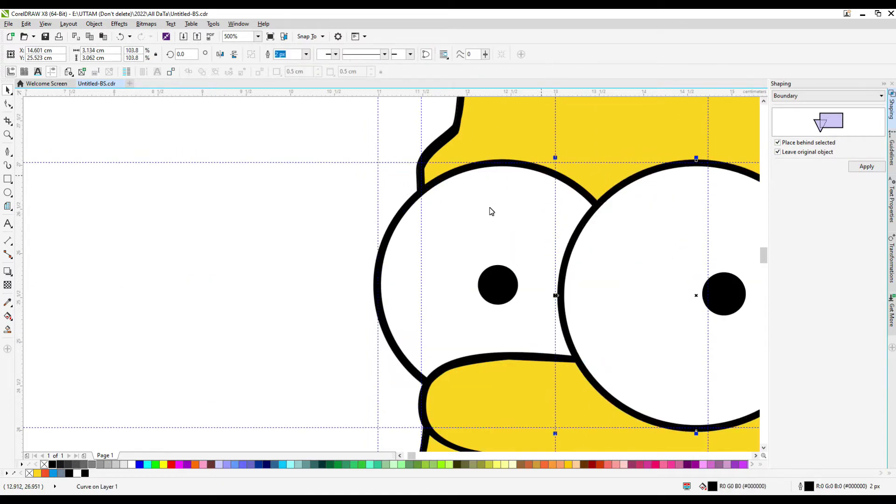
pyautogui.scroll(-1, 490, 210)
# Step: Reshape the head contour's inner edge where the back of the head meets the top of the ear
pyautogui.press('F10')
pyautogui.scroll(2, 533, 286)
pyautogui.moveTo(452, 294)
pyautogui.mouseDown()
pyautogui.moveTo(478, 260)
pyautogui.moveTo(428, 192)
pyautogui.moveTo(412, 149)
pyautogui.mouseUp()
pyautogui.moveTo(409, 198); pyautogui.dragTo(409, 199)
pyautogui.scroll(1, 408, 199)
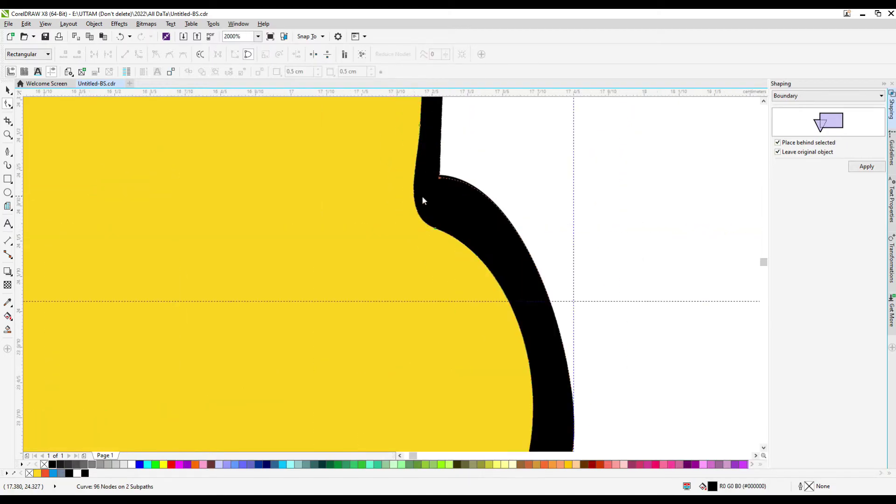
pyautogui.scroll(-1, 446, 228)
pyautogui.scroll(-2, 468, 182)
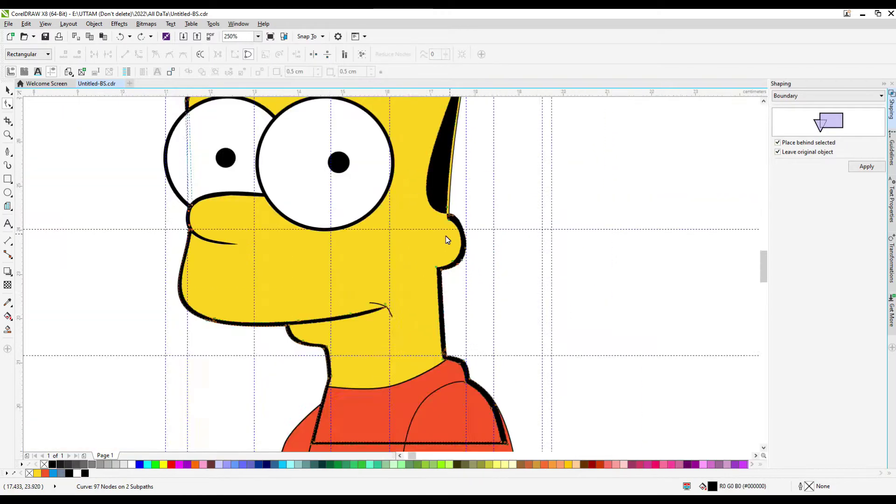
# Step: Edit the contour nodes above the ear to thin the head line and round its inner corner into the ear
pyautogui.doubleClick(448, 203)
pyautogui.scroll(1, 447, 265)
pyautogui.scroll(1, 479, 345)
pyautogui.press('Delete')
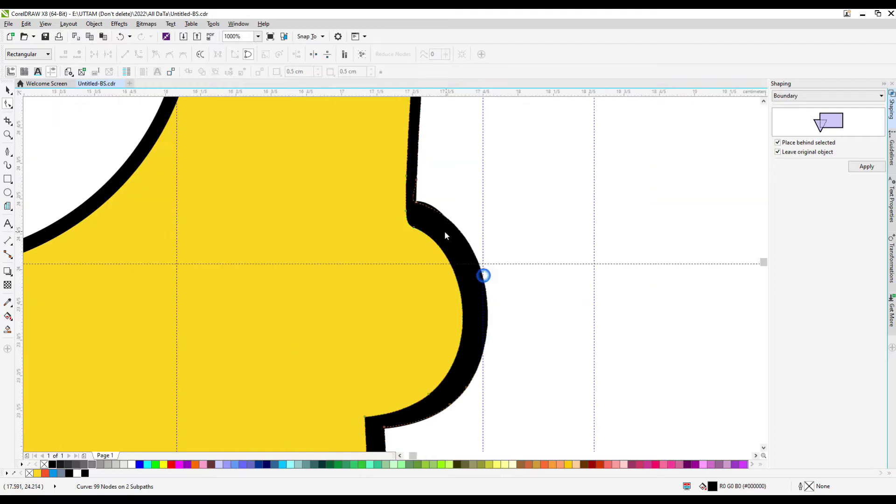
pyautogui.scroll(1, 444, 234)
pyautogui.click(434, 216)
pyautogui.scroll(-2, 512, 293)
# Step: Draw a small closed inner-ear shape with the Pen tool, about 0.62 cm wide, with a pointed lower tip
pyautogui.click(10, 149)
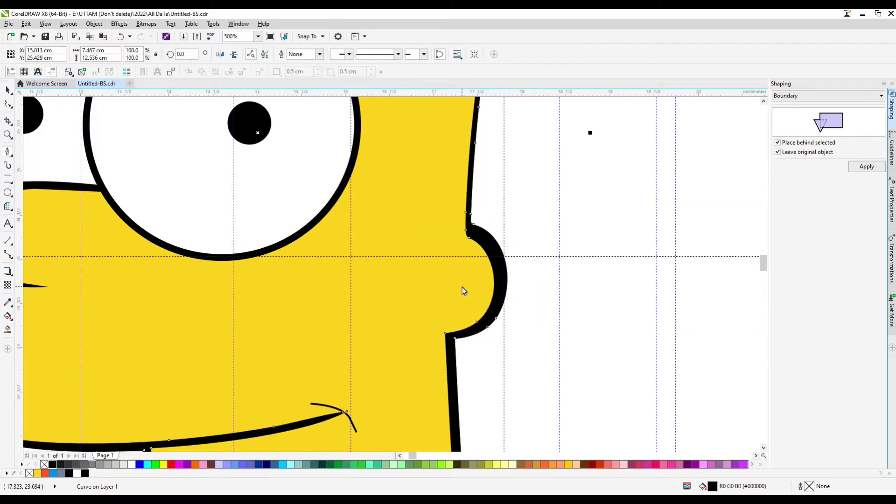
pyautogui.click(425, 274)
pyautogui.click(459, 263)
pyautogui.scroll(1, 462, 280)
pyautogui.click(477, 259)
pyautogui.click(437, 285)
pyautogui.click(446, 332)
pyautogui.moveTo(414, 298); pyautogui.dragTo(392, 300)
pyautogui.scroll(1, 392, 300)
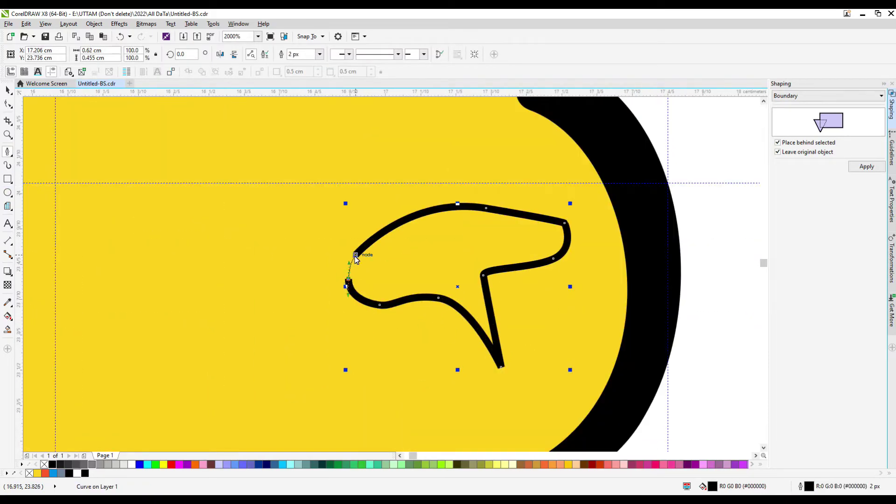
pyautogui.click(356, 256)
# Step: Smooth the inner-ear shape's edges and fill it with black without an outline
pyautogui.click(8, 104)
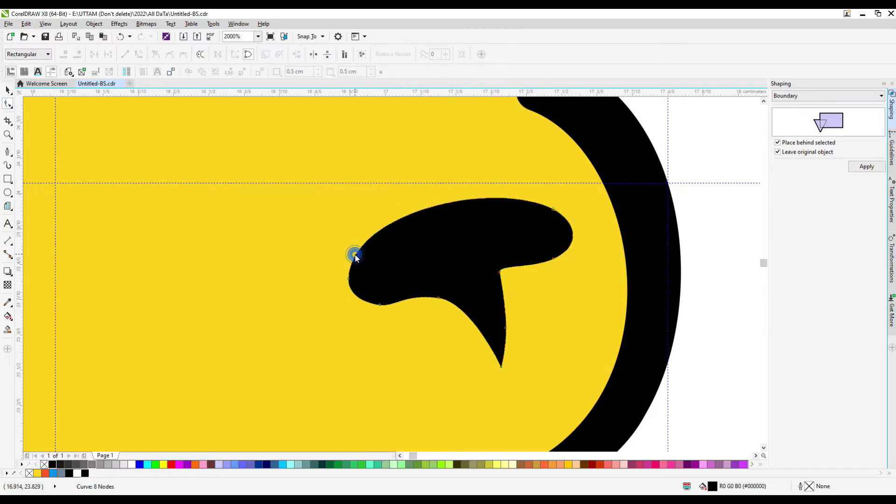
pyautogui.scroll(-2, 479, 316)
pyautogui.scroll(2, 492, 294)
pyautogui.scroll(-4, 500, 244)
# Step: Bring the clothing and body parts in front of the head contour that crosses the shirt
pyautogui.press('space')
pyautogui.click(496, 189)
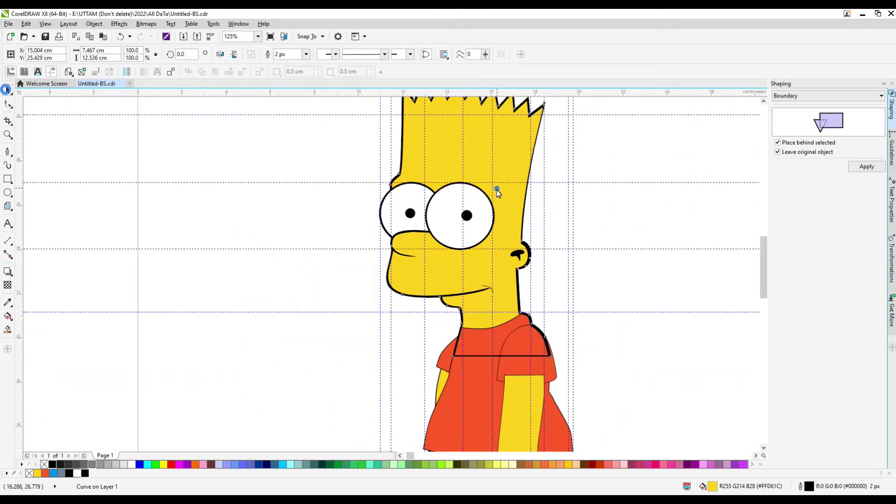
pyautogui.scroll(1, 496, 189)
pyautogui.scroll(-3, 539, 266)
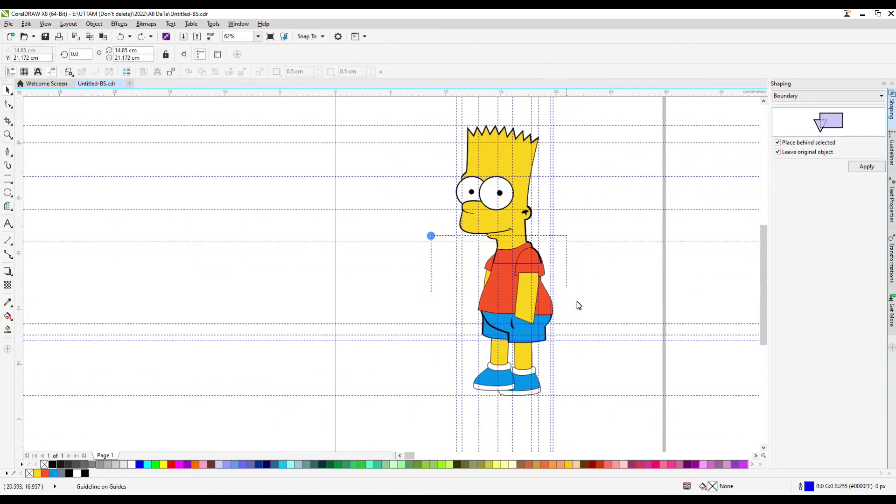
pyautogui.click(527, 374)
pyautogui.scroll(4, 476, 254)
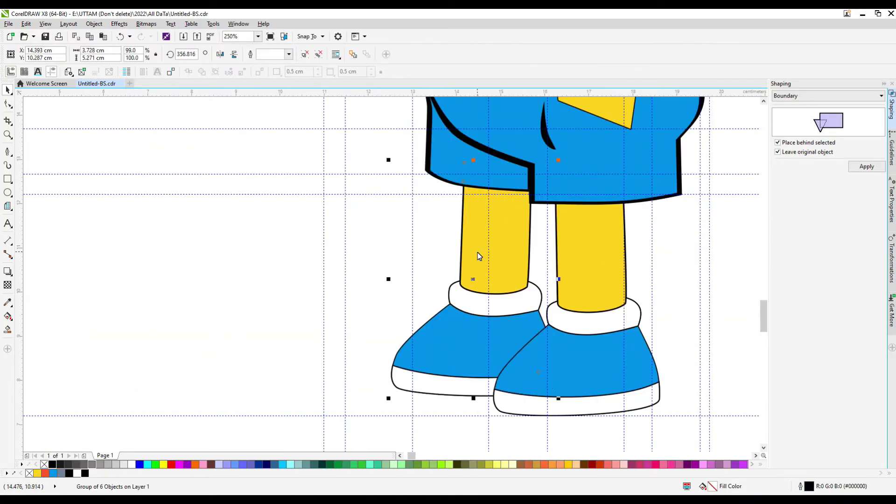
pyautogui.scroll(-4, 479, 256)
pyautogui.scroll(4, 497, 186)
# Step: Copy the shorts' black fold line to the arm's lower edge, rotate it to about 249.6° and stretch it to about 1.67 cm wide
pyautogui.click(425, 276)
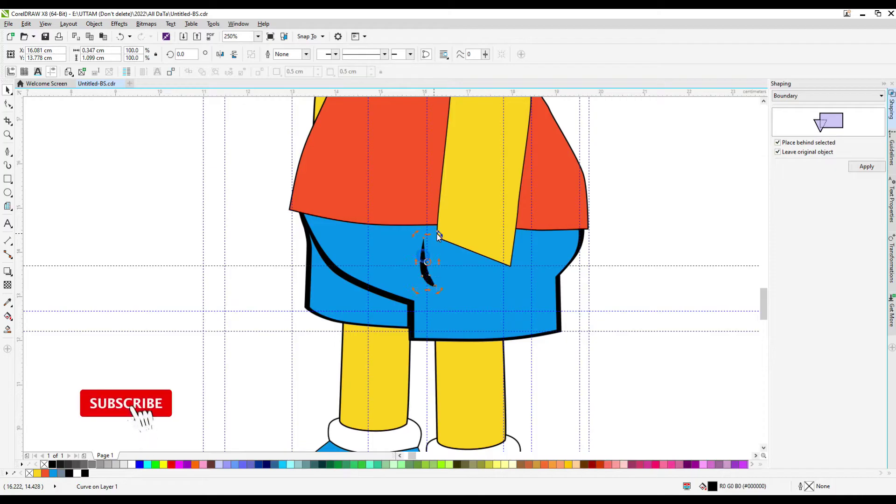
pyautogui.moveTo(427, 260); pyautogui.dragTo(489, 254)
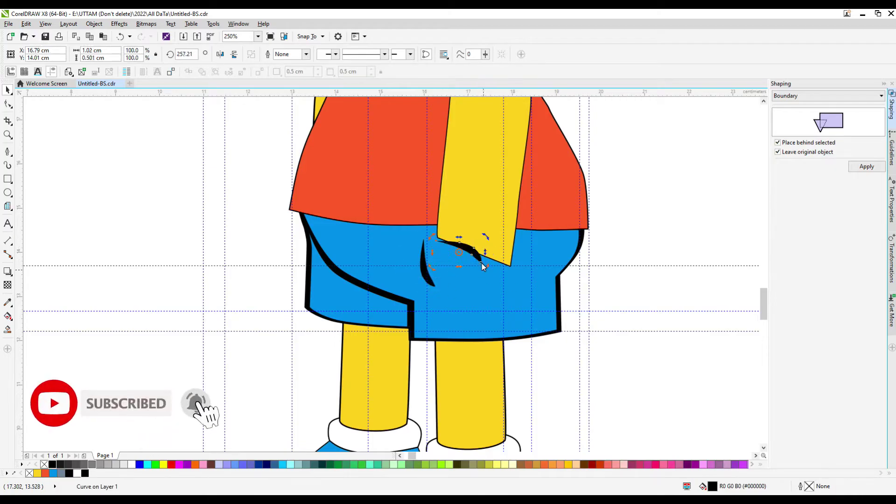
pyautogui.scroll(2, 483, 266)
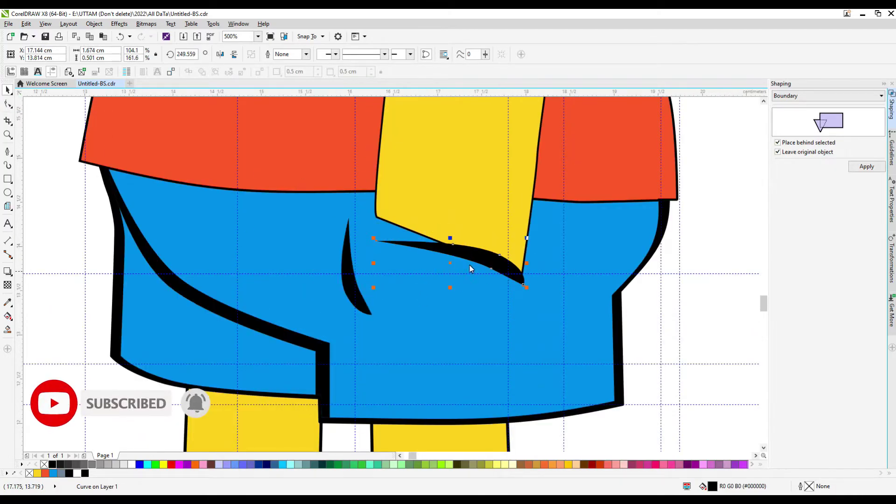
pyautogui.scroll(-2, 581, 263)
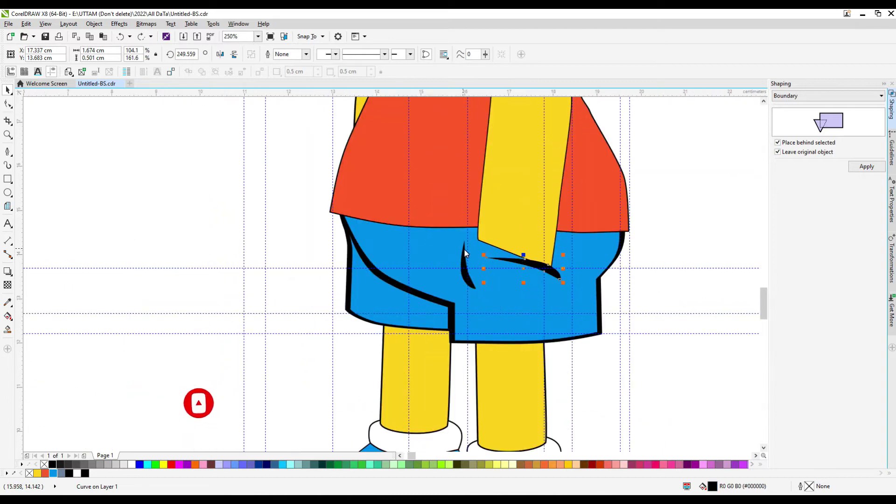
# Step: Reshape the copied fold line's nodes into a thick stroke with pointed ends that follows the arm's lower edge
pyautogui.press('F10')
pyautogui.scroll(4, 465, 253)
pyautogui.moveTo(416, 258); pyautogui.dragTo(351, 200)
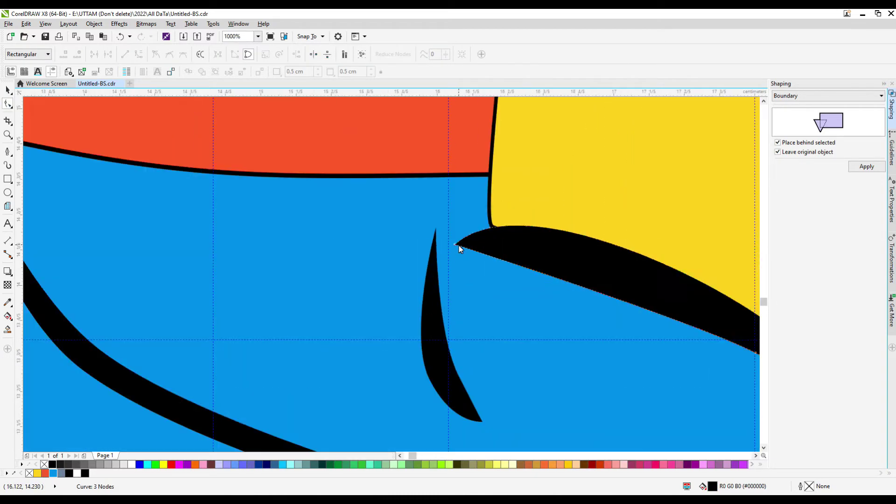
pyautogui.doubleClick(524, 219)
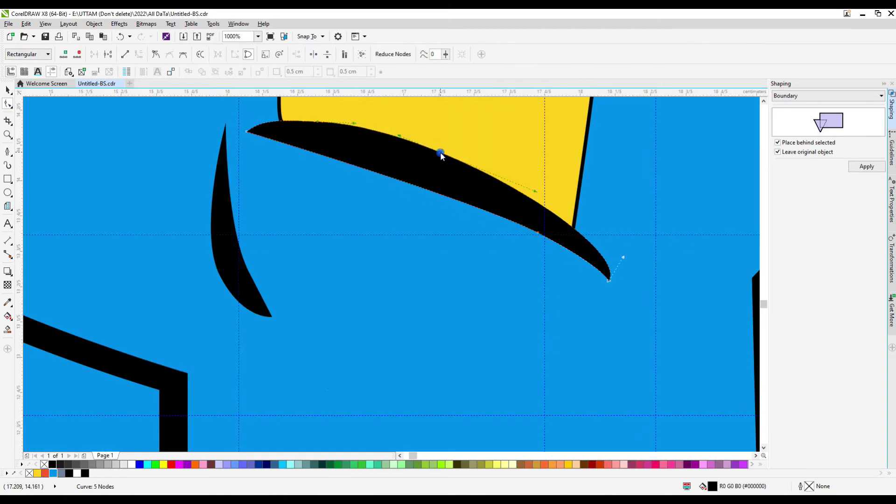
pyautogui.scroll(-6, 566, 330)
# Step: Try bringing the near sleeve in front of the arm to cover the arm's upper edge
pyautogui.click(569, 321)
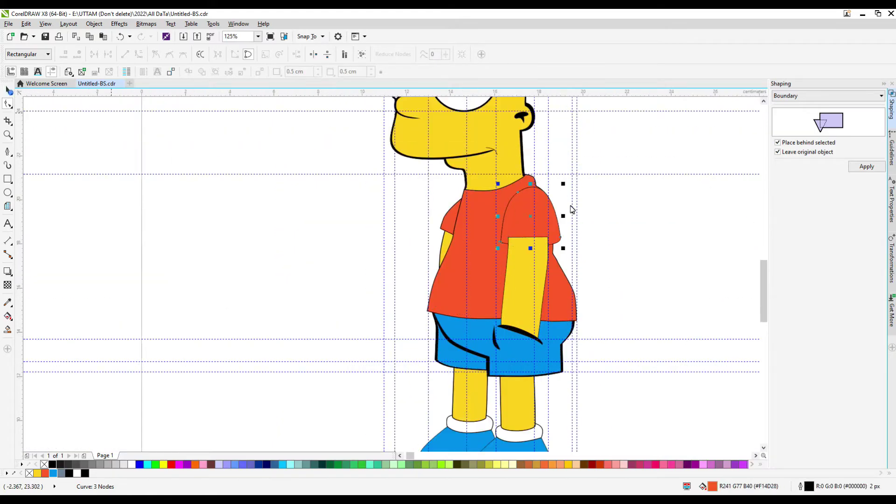
pyautogui.press('space')
pyautogui.scroll(2, 486, 283)
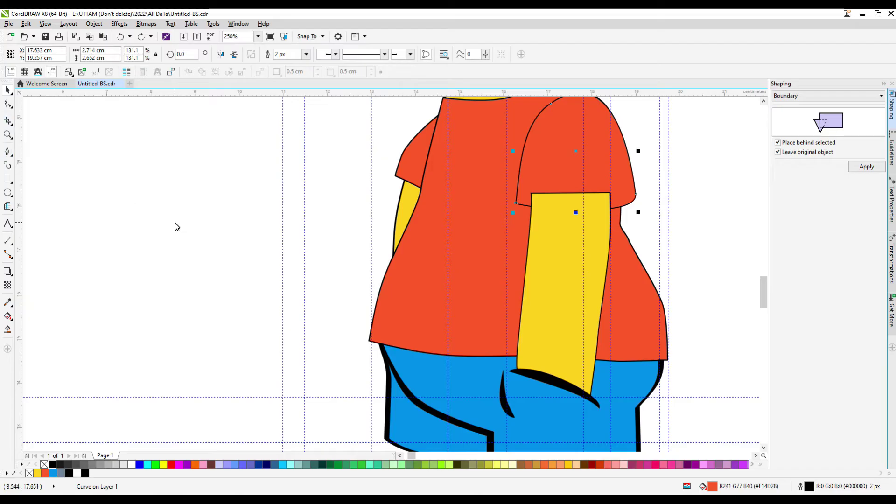
pyautogui.click(583, 162)
pyautogui.click(569, 177)
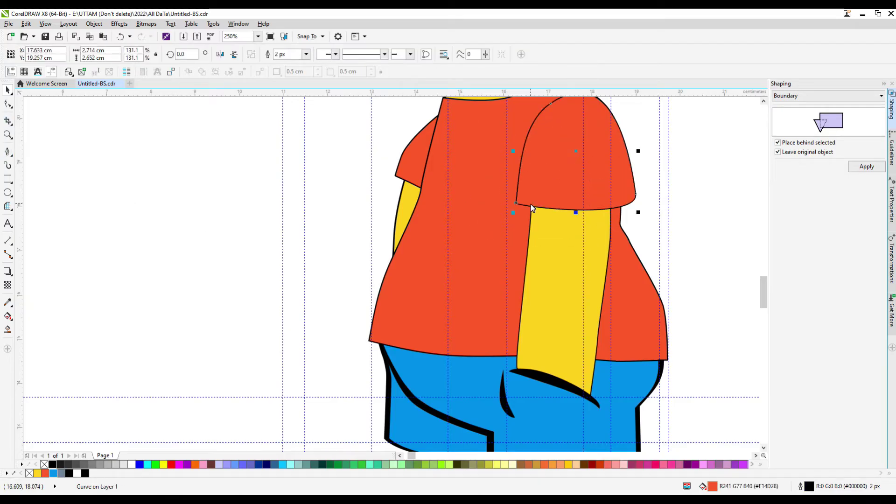
pyautogui.scroll(-2, 519, 253)
pyautogui.scroll(2, 531, 261)
# Step: Draw an arched Pen curve about 2.85 cm wide from the sleeve's front corner across the arm's top to past the rear edge
pyautogui.click(8, 151)
pyautogui.scroll(2, 540, 239)
pyautogui.click(505, 236)
pyautogui.moveTo(523, 227); pyautogui.dragTo(524, 226)
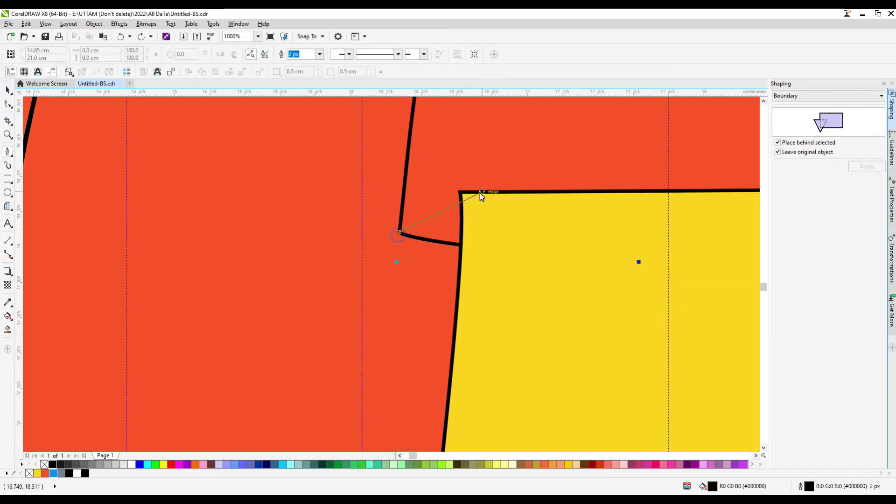
pyautogui.scroll(-1, 606, 229)
pyautogui.click(7, 104)
pyautogui.scroll(-1, 551, 320)
pyautogui.scroll(1, 550, 320)
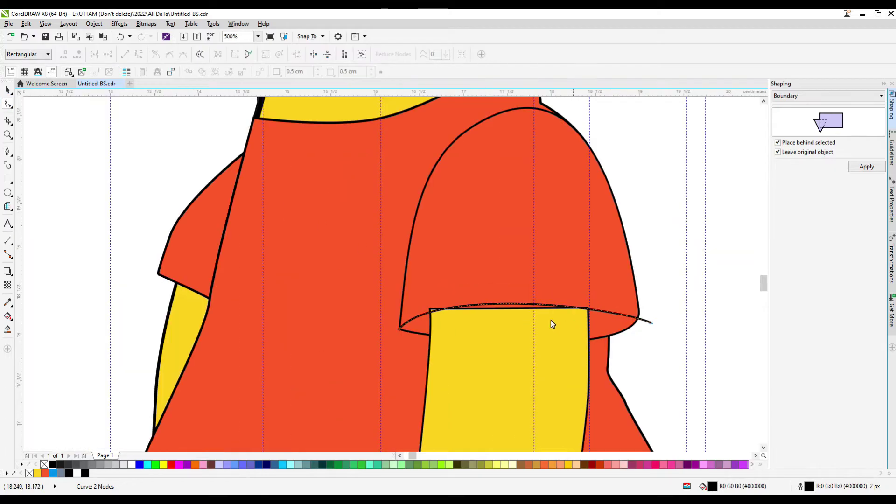
# Step: Duplicate the sleeve curve slightly lower, join both curves into one closed shape with tapered tips and fill it with black
pyautogui.press('space')
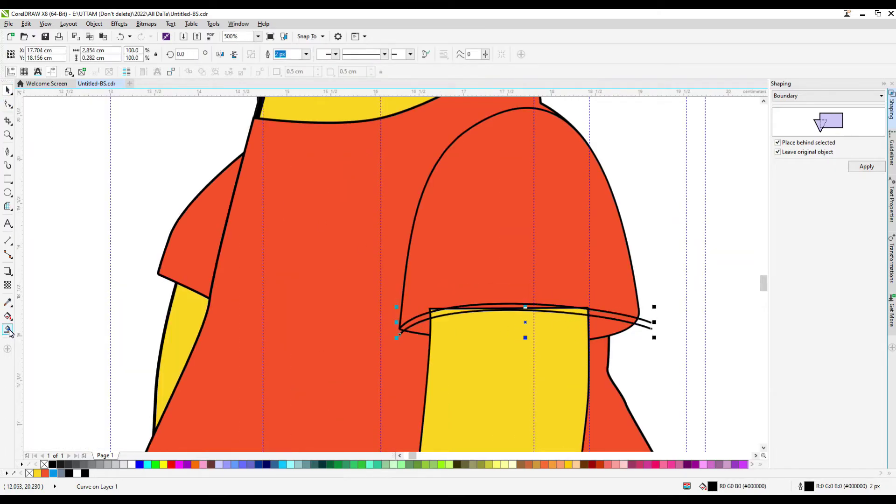
pyautogui.scroll(1, 397, 316)
pyautogui.press('space')
pyautogui.click(400, 332)
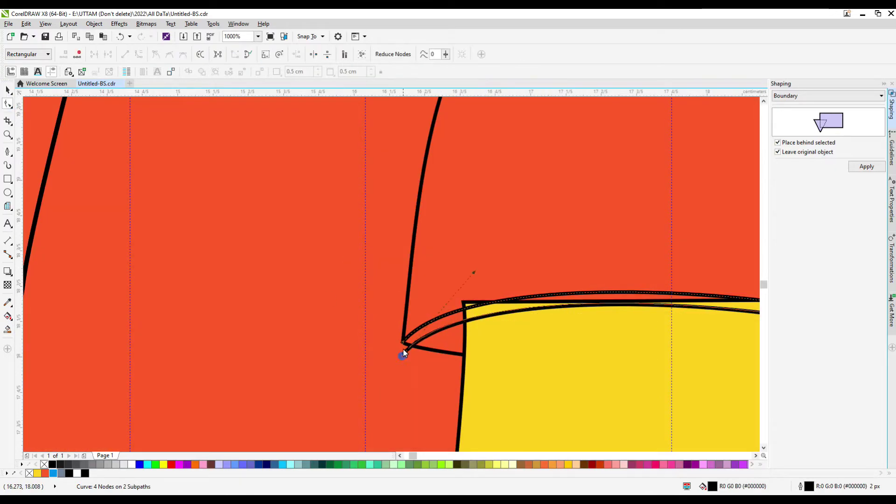
pyautogui.press('Delete')
pyautogui.hscroll(3, 457, 317)
pyautogui.scroll(-1, 537, 298)
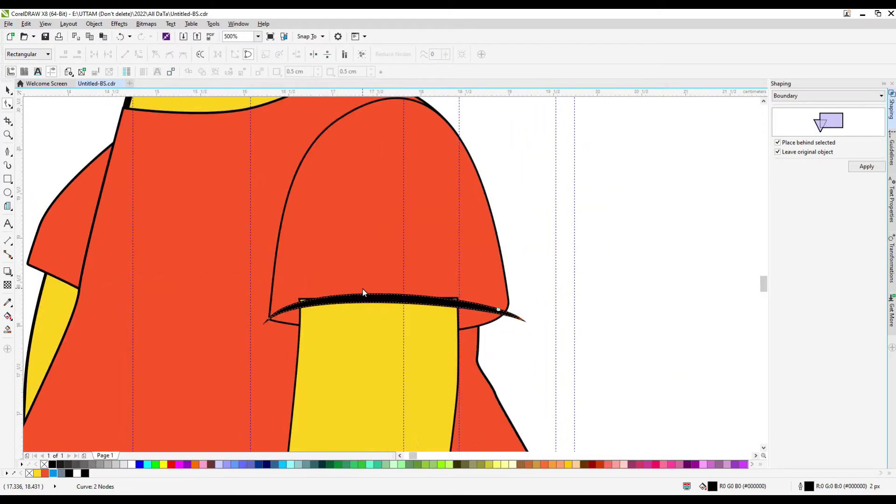
# Step: Scale the black sleeve-opening shape down to about 94% and fit its tips to the sleeve's front and rear corners
pyautogui.scroll(-1, 363, 292)
pyautogui.press('space')
pyautogui.scroll(3, 397, 223)
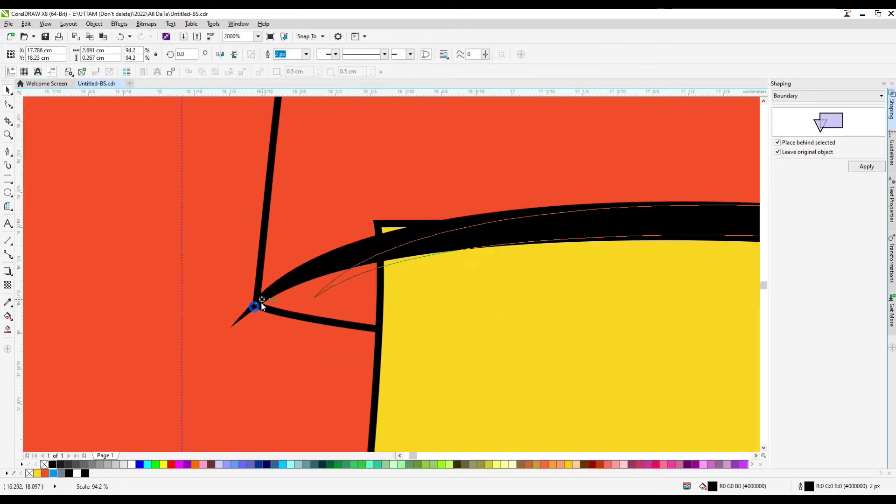
pyautogui.press('space')
pyautogui.scroll(-1, 261, 301)
pyautogui.scroll(1, 266, 304)
pyautogui.scroll(-1, 266, 304)
pyautogui.hscroll(3, 411, 271)
pyautogui.moveTo(579, 270); pyautogui.dragTo(572, 252)
# Step: Curve the arm's top edge to follow the black sleeve opening and refine the opening's front tip at the sleeve corner
pyautogui.click(468, 235)
pyautogui.click(321, 240)
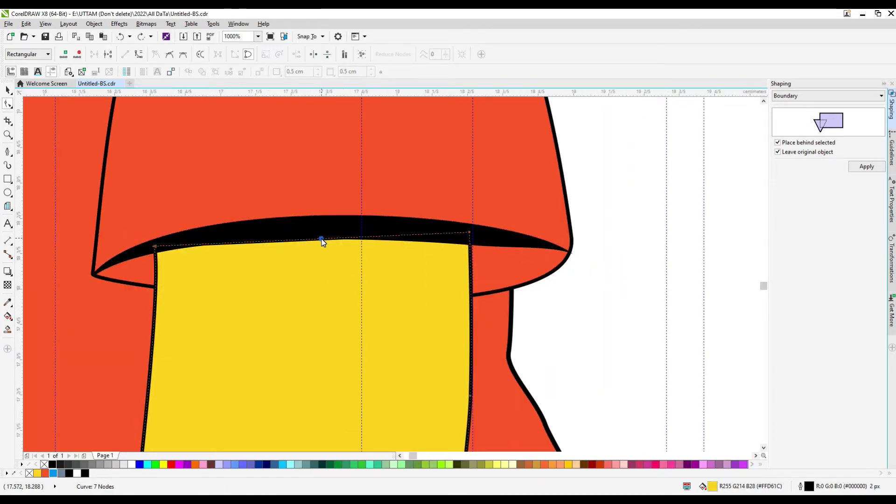
pyautogui.scroll(3, 471, 246)
pyautogui.scroll(-1, 496, 255)
pyautogui.scroll(3, 145, 320)
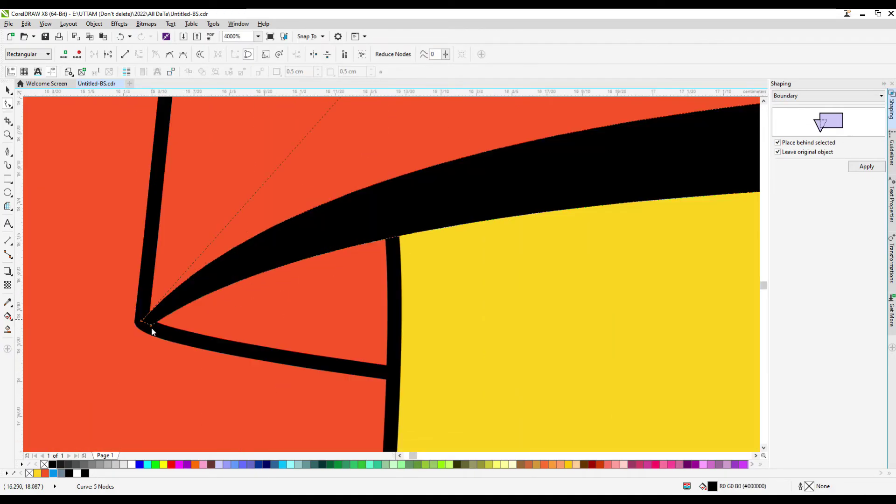
pyautogui.scroll(1, 142, 316)
pyautogui.scroll(-8, 142, 315)
# Step: Replace the thin curve at the mouth corner with a rotated copy of the shorts' black fold line
pyautogui.press('space')
pyautogui.scroll(3, 428, 322)
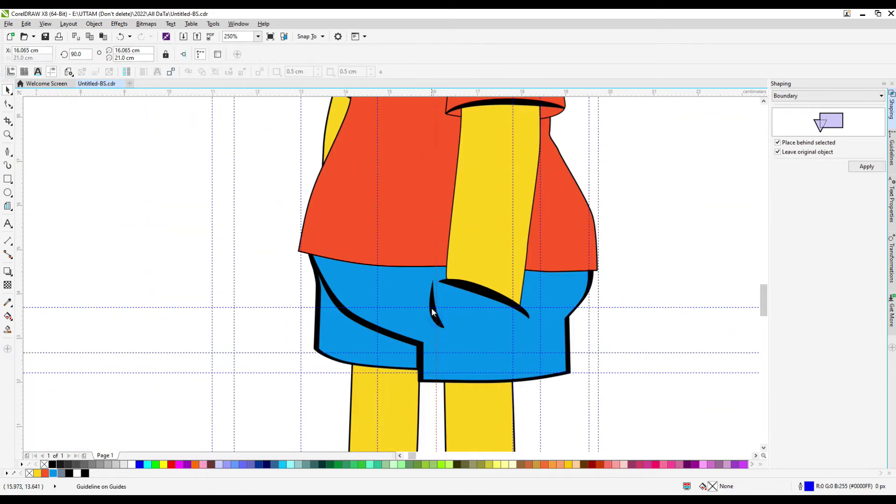
pyautogui.scroll(-4, 428, 322)
pyautogui.click(420, 233)
pyautogui.scroll(6, 418, 234)
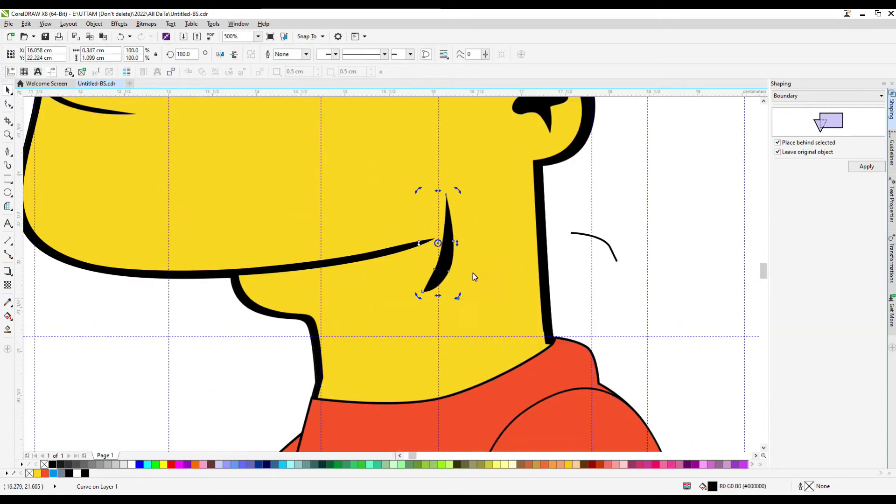
pyautogui.hotkey('ctrl', 'z')
pyautogui.scroll(2, 472, 273)
# Step: Reshape the mouth-corner stroke into a slim tapered curve and extend the mouth line's end into it
pyautogui.press('F10')
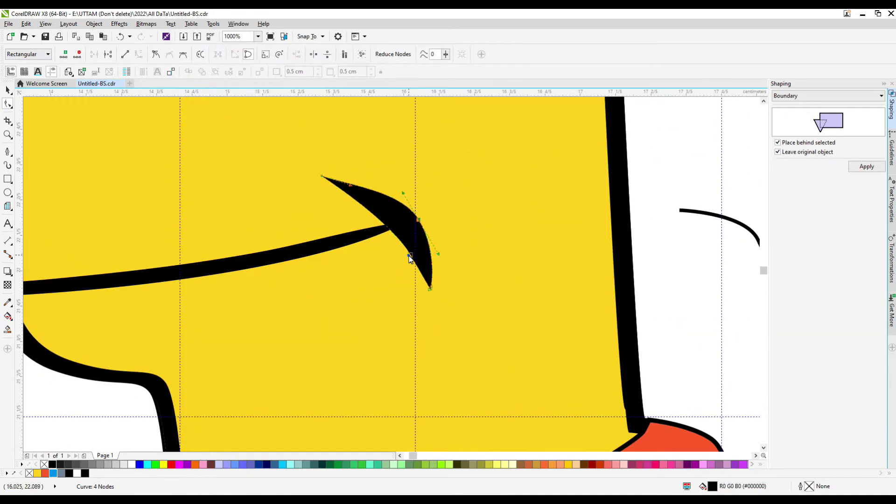
pyautogui.moveTo(410, 258); pyautogui.dragTo(402, 225)
pyautogui.scroll(2, 387, 213)
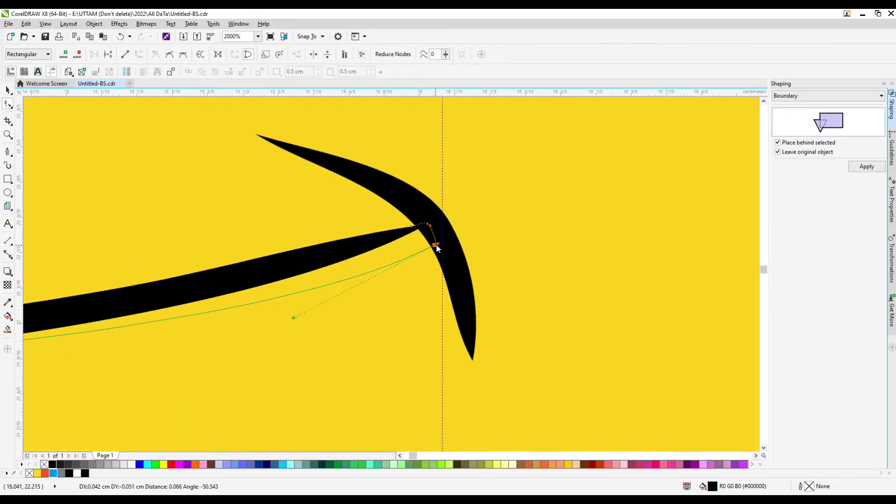
pyautogui.scroll(-8, 438, 248)
pyautogui.press('space')
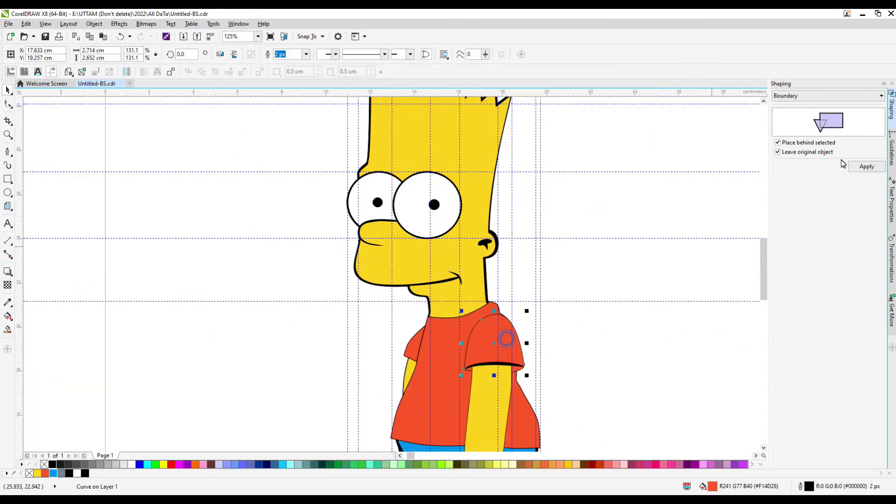
# Step: Create a boundary shape behind the near sleeve and give the far sleeve's black boundary a 3 px outline
pyautogui.click(867, 166)
pyautogui.scroll(4, 498, 351)
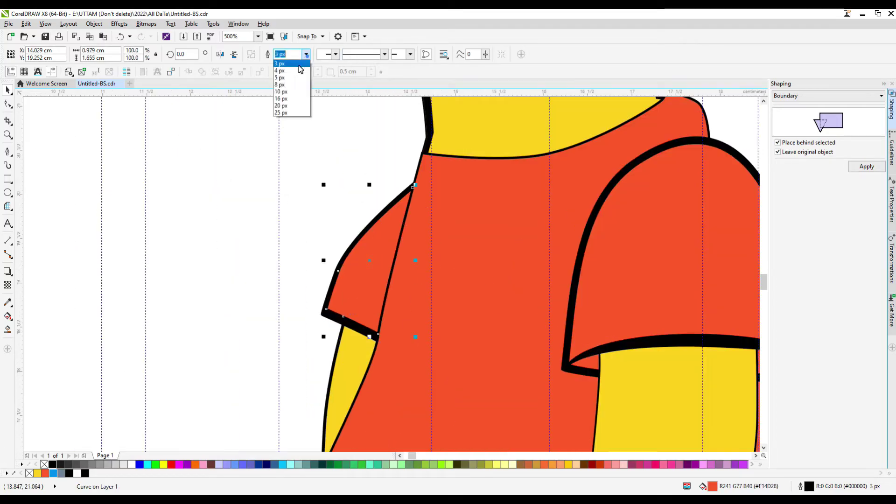
pyautogui.scroll(-5, 407, 298)
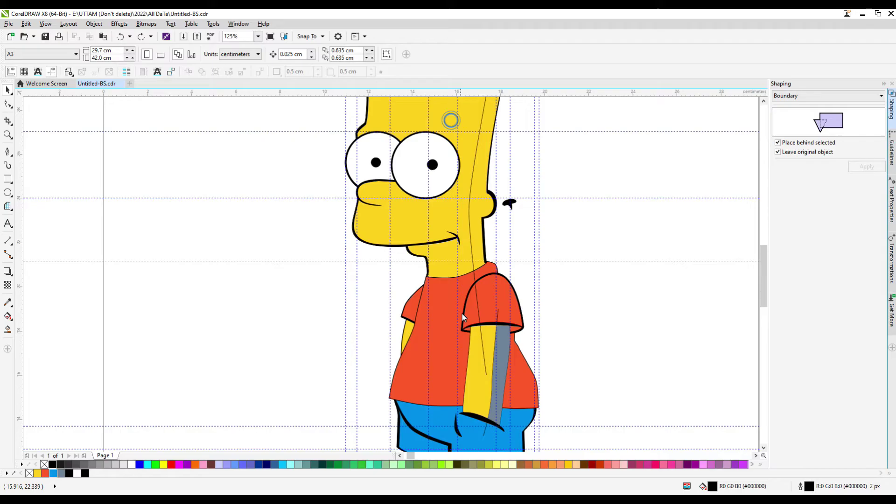
# Step: Place an unfilled copy of the head and its shading curve beside the figure and fill the strip behind the curve gray
pyautogui.scroll(-4, 464, 317)
pyautogui.click(460, 260)
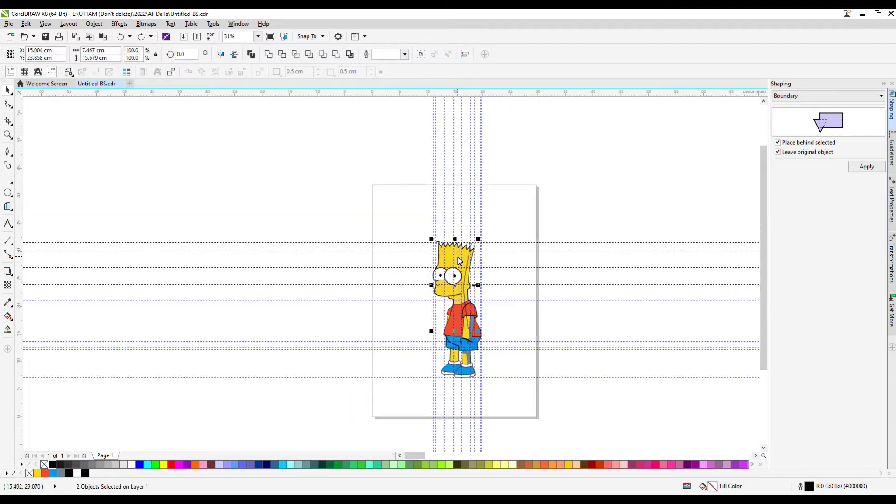
pyautogui.scroll(4, 376, 292)
pyautogui.click(364, 334)
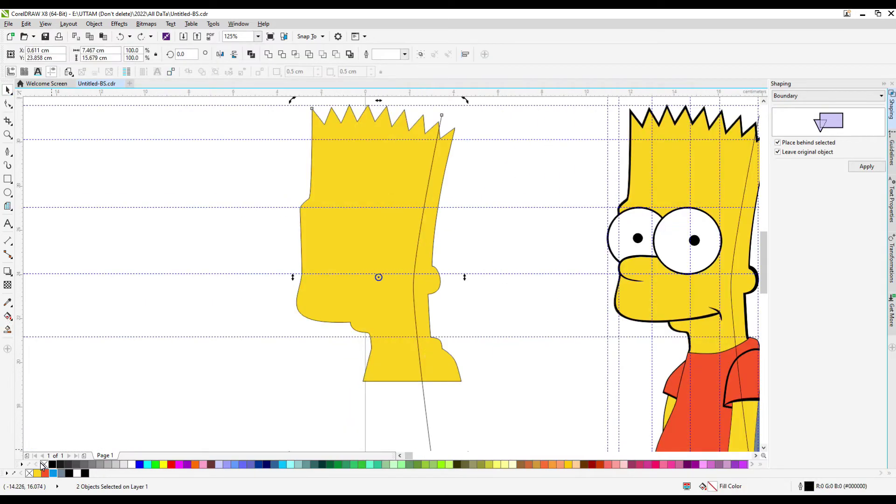
pyautogui.click(410, 301)
# Step: Set the gray strip in place over the back of the character's head, ear and neck
pyautogui.rightClick(339, 180)
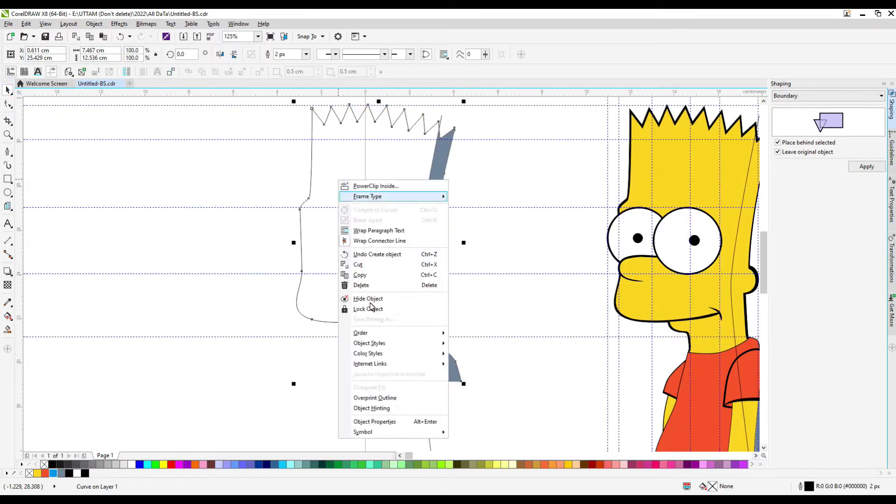
pyautogui.click(369, 306)
pyautogui.scroll(-3, 419, 290)
pyautogui.scroll(4, 555, 297)
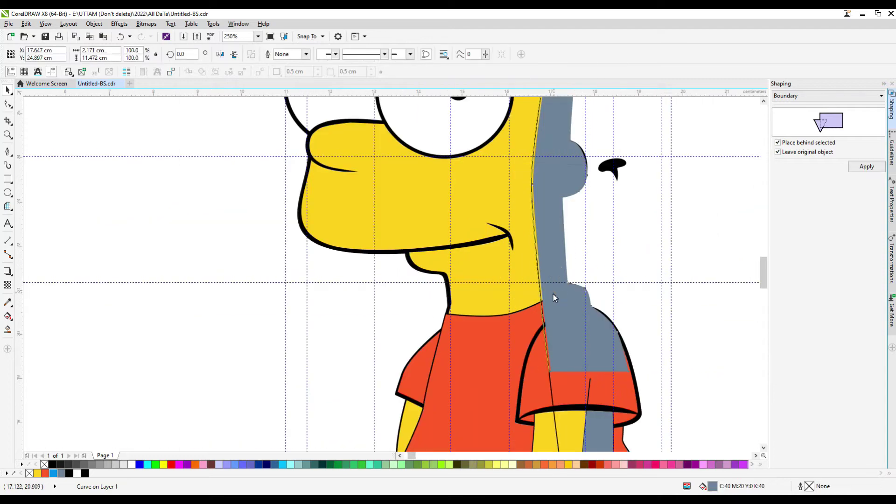
# Step: Trim the lower end of the gray head strip with an ellipse drawn over the sleeve so it ends at the collar
pyautogui.rightClick(644, 300)
pyautogui.press('Escape')
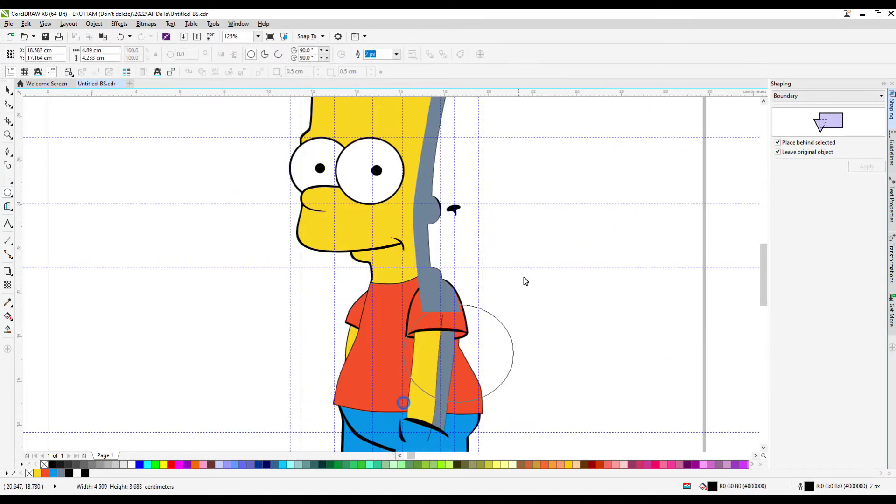
pyautogui.moveTo(526, 281); pyautogui.dragTo(516, 264)
pyautogui.press('space')
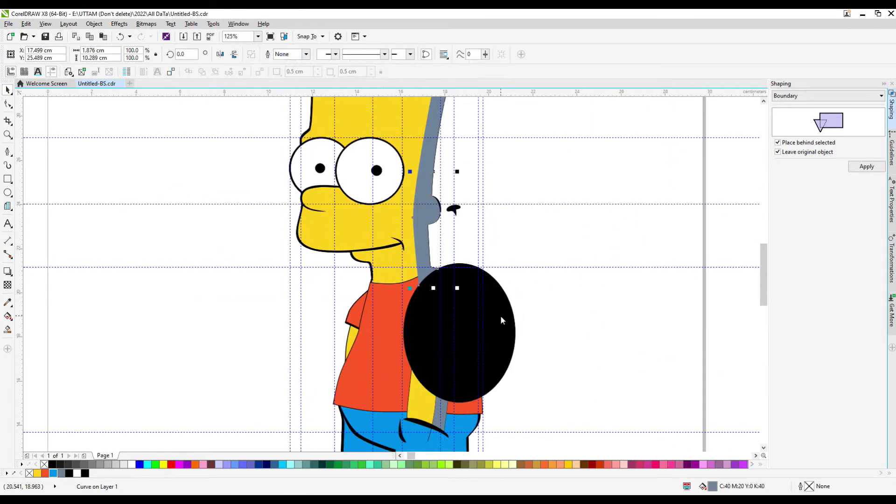
pyautogui.hotkey('ctrl', 'z')
# Step: Stack the gray head strip above the yellow head but beneath its black contour, and move the arm's shading curve off the figure
pyautogui.press('F7')
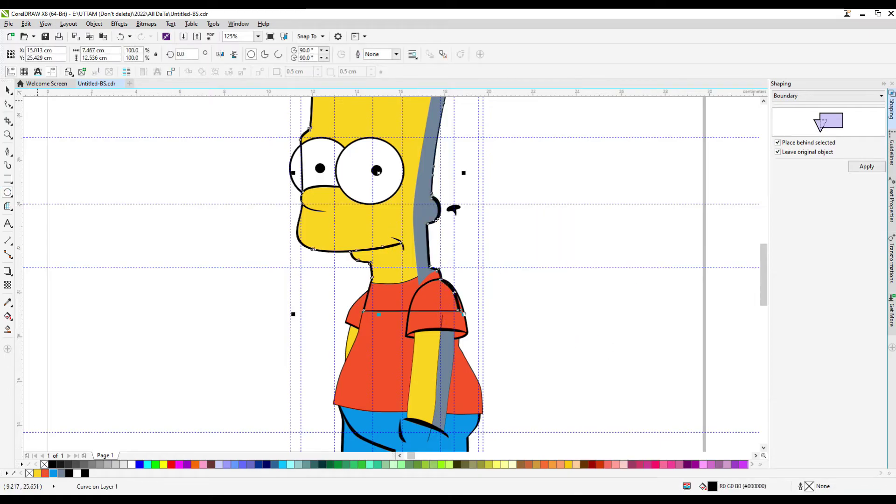
pyautogui.scroll(1, 417, 180)
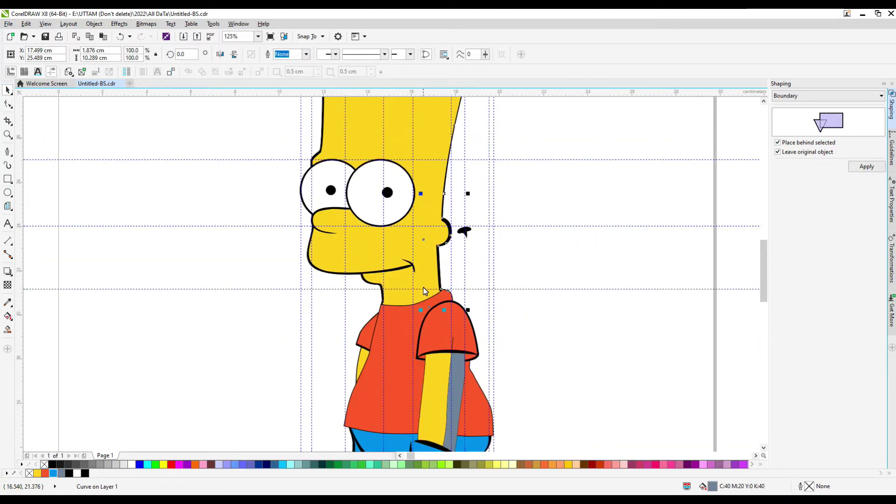
pyautogui.hscroll(-1, 465, 209)
pyautogui.rightClick(466, 211)
pyautogui.click(616, 433)
pyautogui.click(471, 364)
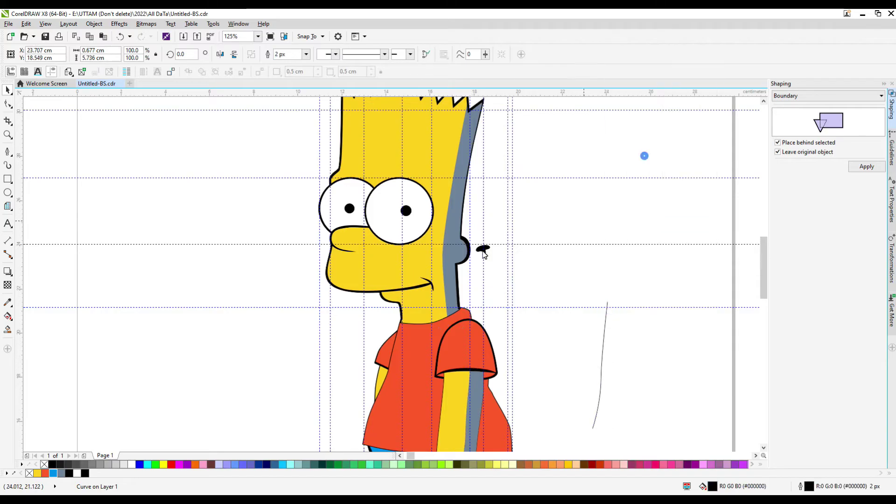
# Step: Move the black ear detail back onto the ear and place the leg shading curve on the far leg
pyautogui.scroll(2, 439, 242)
pyautogui.scroll(-3, 427, 326)
pyautogui.scroll(2, 420, 401)
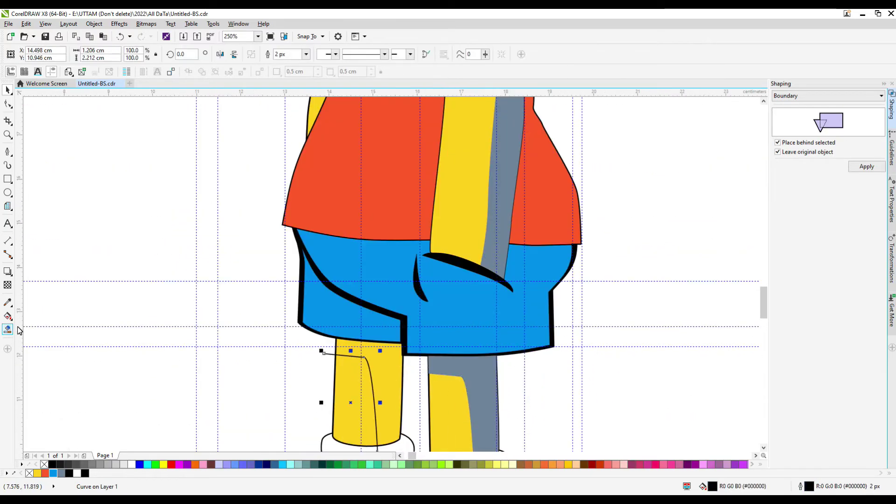
pyautogui.click(13, 330)
pyautogui.click(8, 90)
pyautogui.click(381, 376)
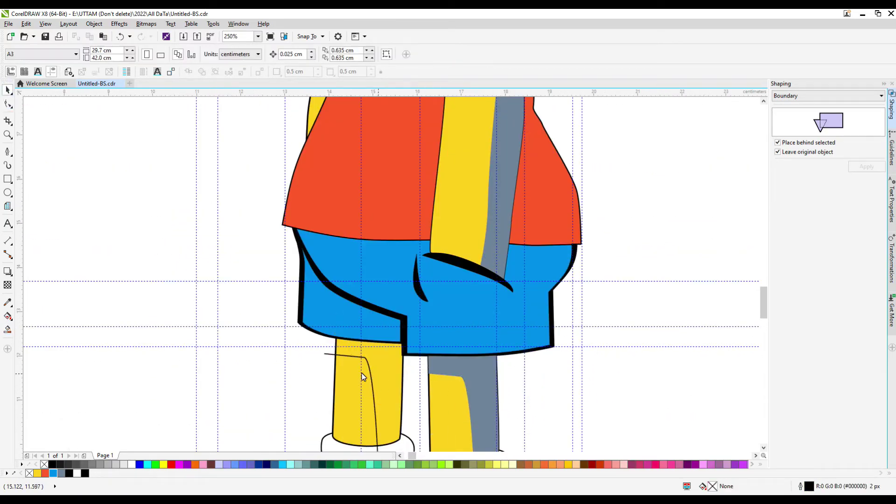
# Step: Fill the upper and rear part of the far leg gray along its shading curve
pyautogui.scroll(-2, 322, 105)
pyautogui.keyDown('shift'); pyautogui.click(360, 252); pyautogui.keyUp('shift')
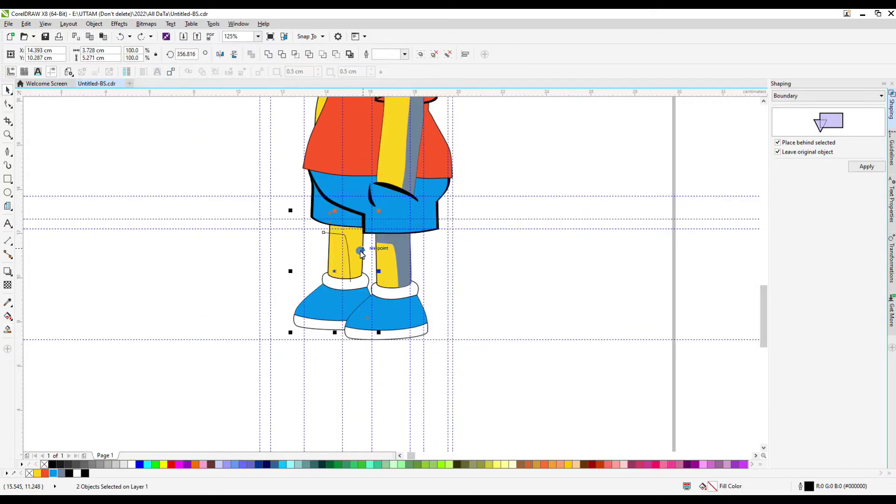
pyautogui.moveTo(227, 266); pyautogui.dragTo(227, 266)
pyautogui.scroll(4, 306, 192)
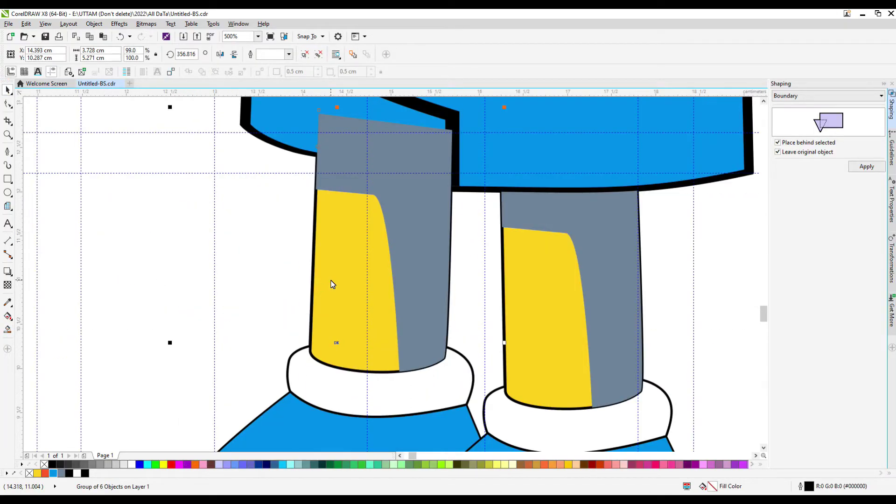
# Step: Send the far leg's gray shading behind the blue shorts
pyautogui.scroll(-3, 332, 284)
pyautogui.click(330, 260)
pyautogui.scroll(-2, 140, 252)
pyautogui.rightClick(125, 261)
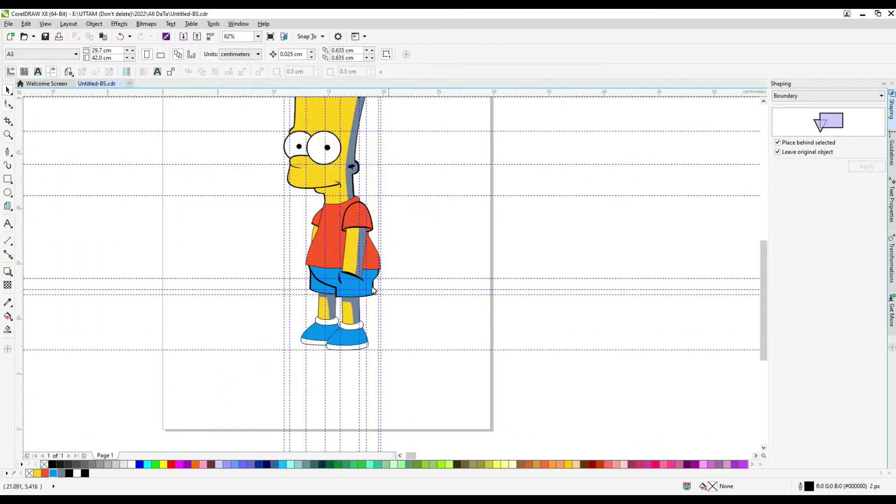
# Step: Add a small white circle with a black outline to the far shoe where the two shoes meet
pyautogui.scroll(5, 336, 219)
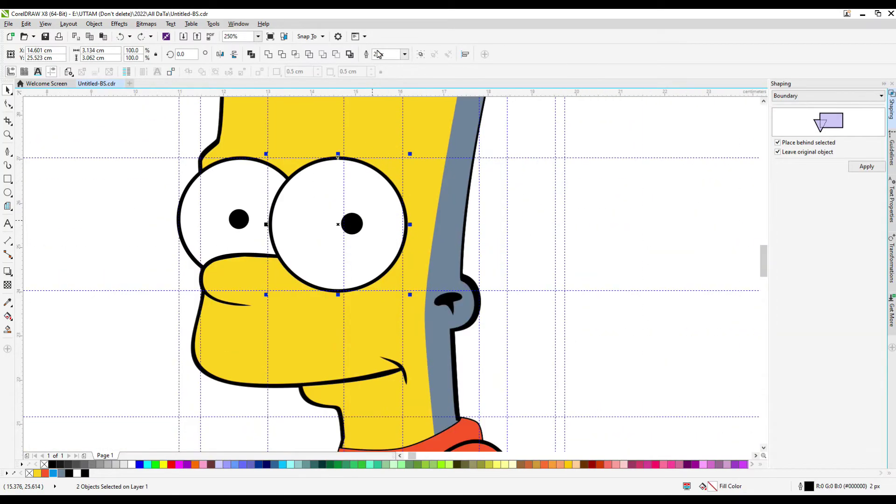
pyautogui.scroll(-3, 265, 157)
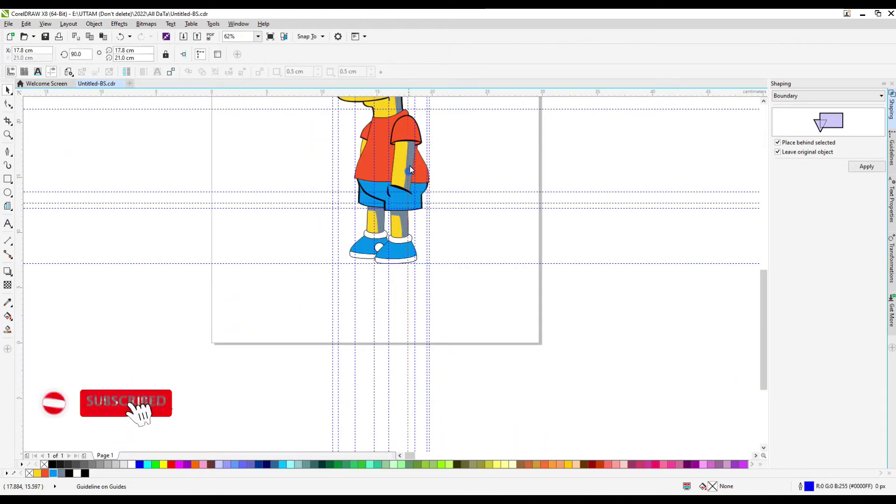
# Step: Try filling the arm's gray shading strip with the skin yellow #FFD61C
pyautogui.click(408, 168)
pyautogui.hotkey('shift', 'F11')
pyautogui.moveTo(457, 161); pyautogui.dragTo(646, 200)
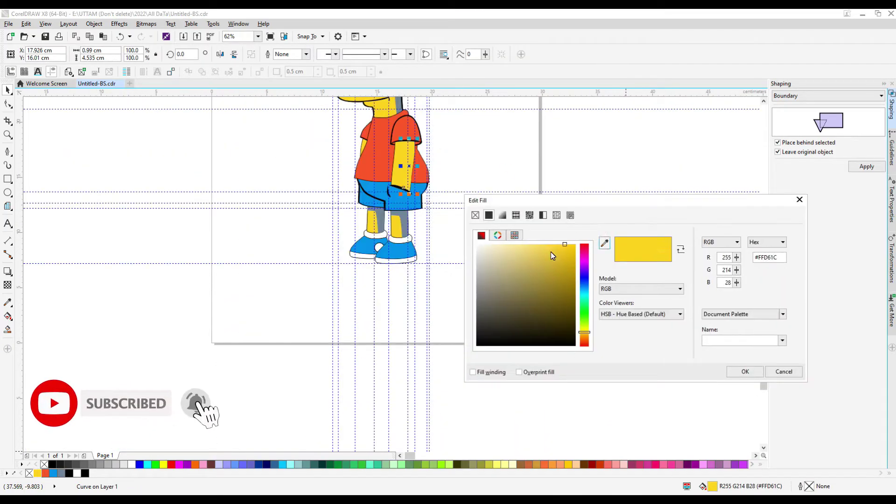
pyautogui.press('Escape')
pyautogui.click(550, 292)
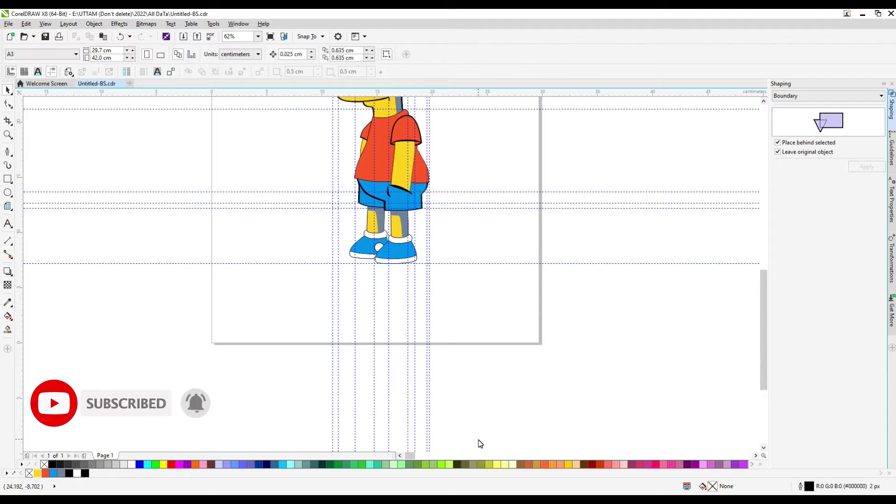
# Step: Draw a closed curved shape about 1.9 cm wide and 4.6 cm high on the front of the shirt
pyautogui.scroll(3, 455, 440)
pyautogui.scroll(2, 455, 327)
pyautogui.click(7, 151)
pyautogui.click(36, 172)
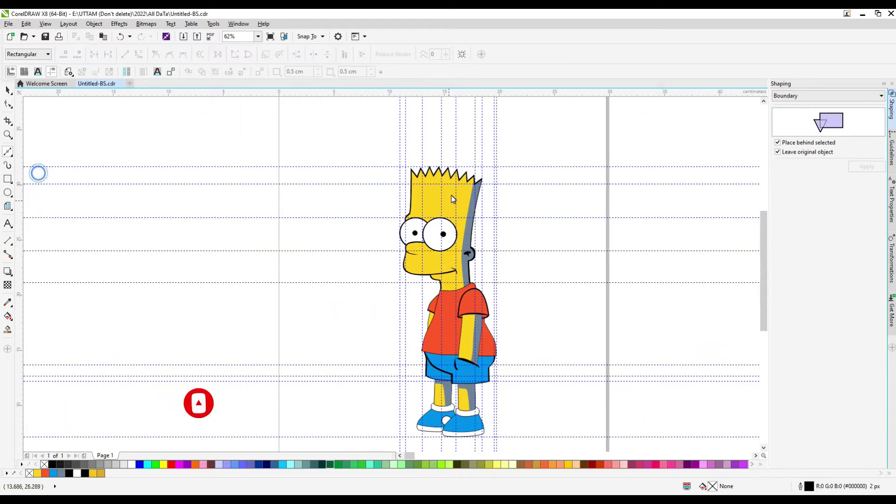
pyautogui.scroll(2, 429, 327)
pyautogui.click(431, 370)
pyautogui.scroll(2, 444, 312)
pyautogui.press('space')
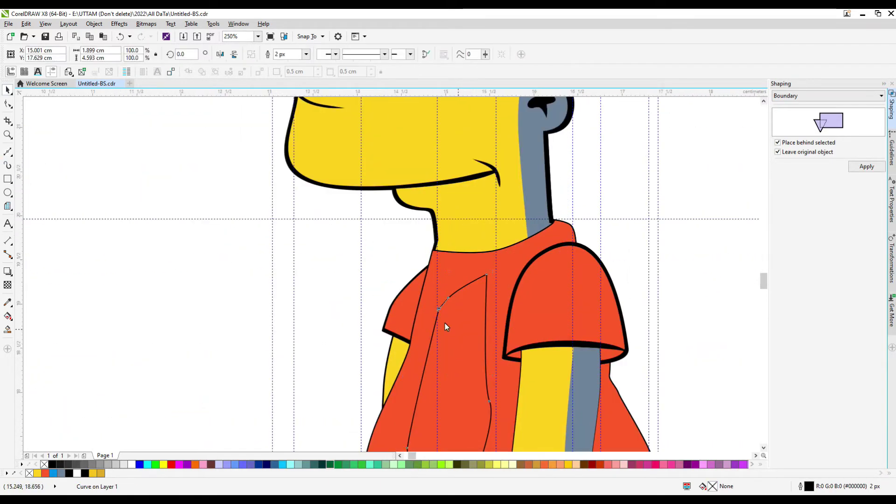
# Step: Create a smaller sleeve-shaped outline inside the near sleeve and trim its lower edge with a wide ellipse
pyautogui.scroll(3, 444, 323)
pyautogui.press('space')
pyautogui.scroll(-2, 405, 292)
pyautogui.press('space')
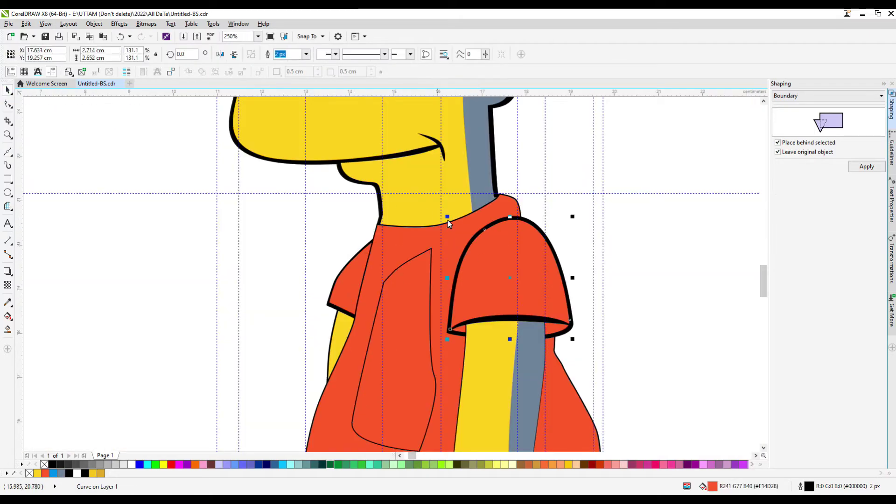
pyautogui.click(476, 278)
pyautogui.press('F7')
pyautogui.moveTo(431, 388); pyautogui.dragTo(607, 313)
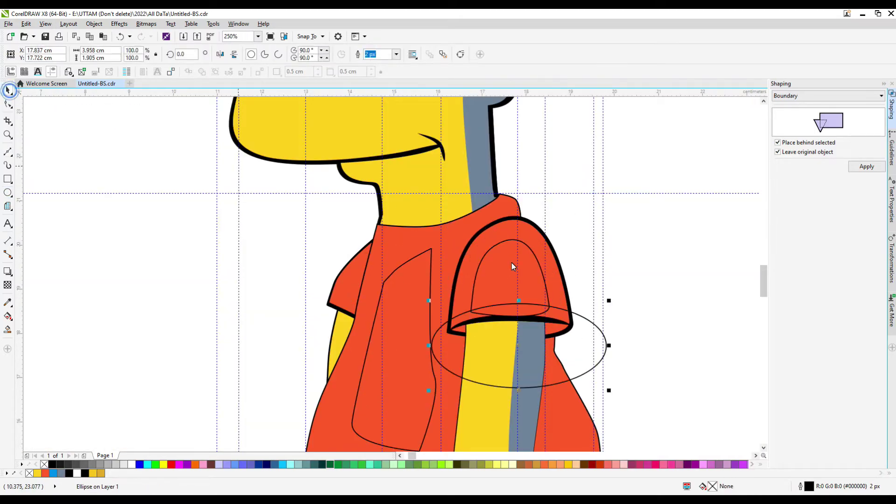
pyautogui.hotkey('ctrl', 'z')
# Step: Recolor the gray shading on the head, both legs and the near arm with the darker yellow
pyautogui.scroll(-2, 478, 297)
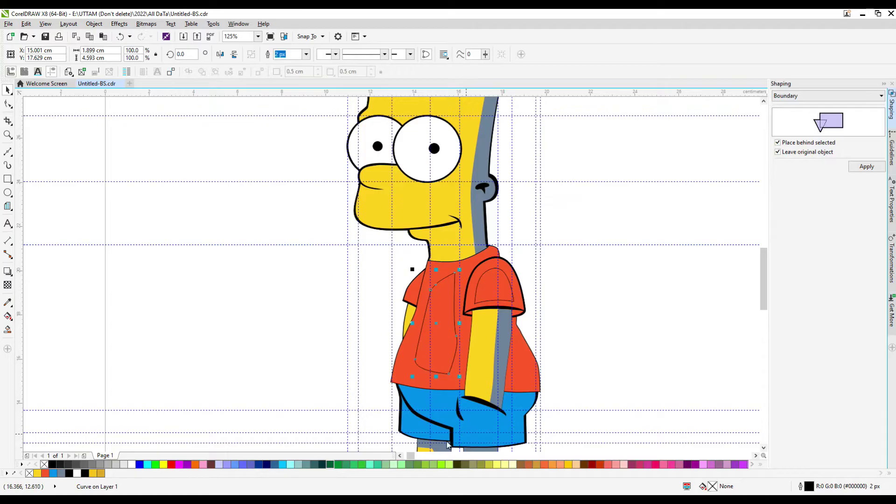
pyautogui.scroll(-2, 447, 445)
pyautogui.press('Tab')
pyautogui.click(503, 315)
pyautogui.scroll(-1, 503, 315)
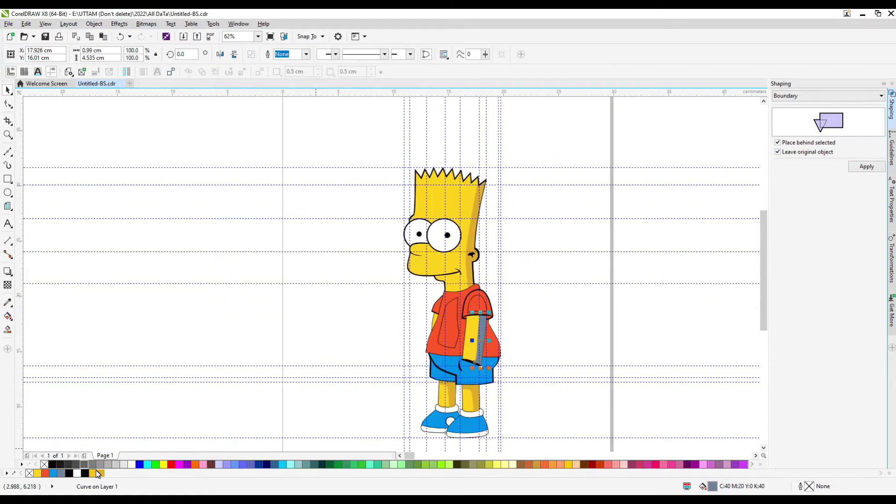
pyautogui.scroll(2, 446, 245)
# Step: Draw a three-node shading curve inside the nose that follows its tip and upper edge and ends within the near eye
pyautogui.click(9, 154)
pyautogui.click(50, 183)
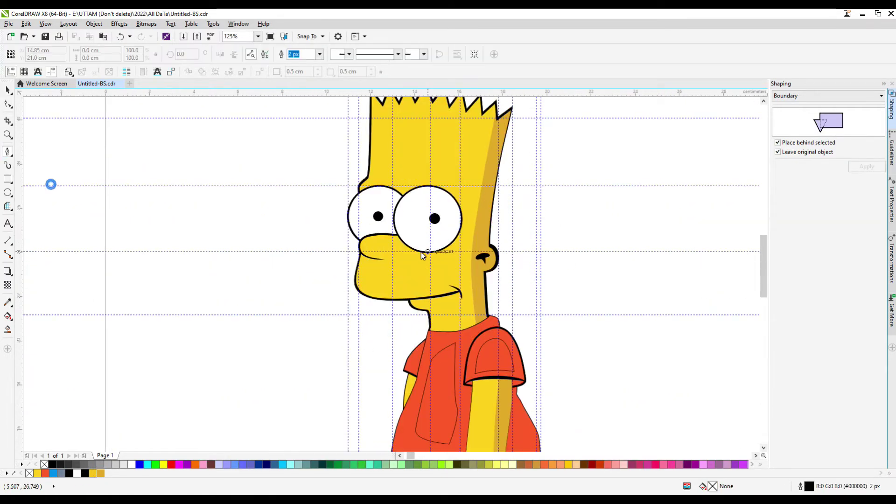
pyautogui.scroll(4, 384, 254)
pyautogui.click(294, 290)
pyautogui.click(273, 221)
pyautogui.click(463, 204)
pyautogui.click(7, 105)
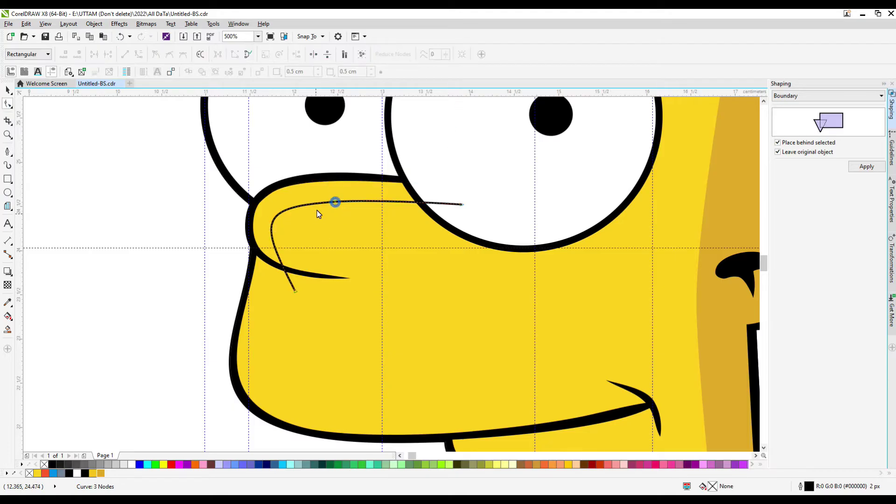
# Step: Fill the strip between the shading curve and the nose's contour, and color it darker yellow
pyautogui.press('space')
pyautogui.click(324, 225)
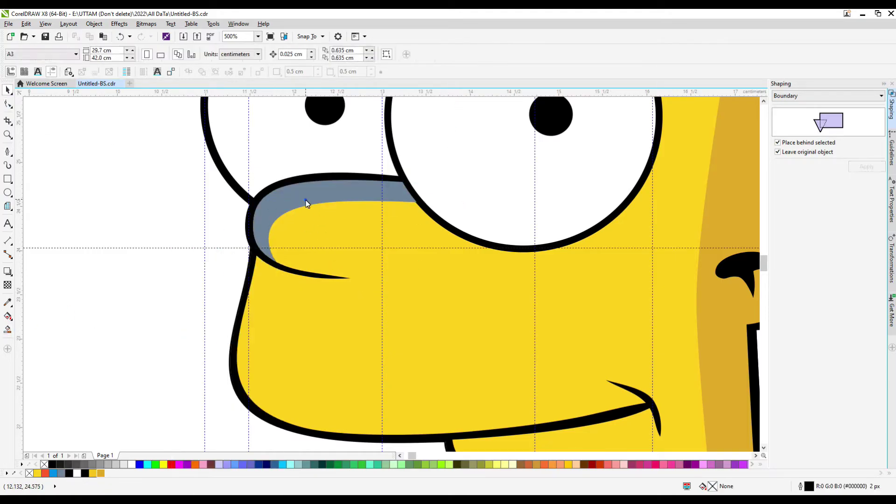
pyautogui.scroll(-4, 347, 289)
# Step: Bring a copy of the yellow head to the front, offset it below the hair contour, and scale it to about 95% width and 98.6% height
pyautogui.click(415, 179)
pyautogui.hotkey('shift', 'pageup')
pyautogui.scroll(2, 360, 200)
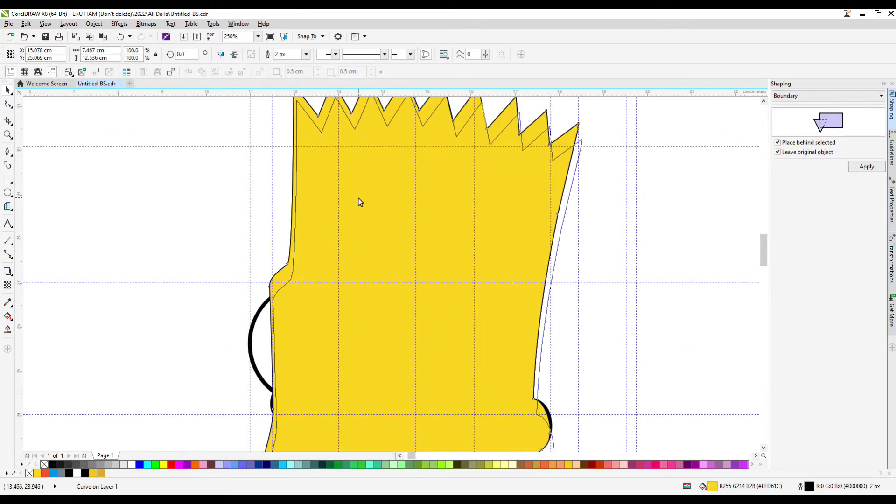
pyautogui.scroll(-2, 522, 303)
pyautogui.scroll(2, 383, 189)
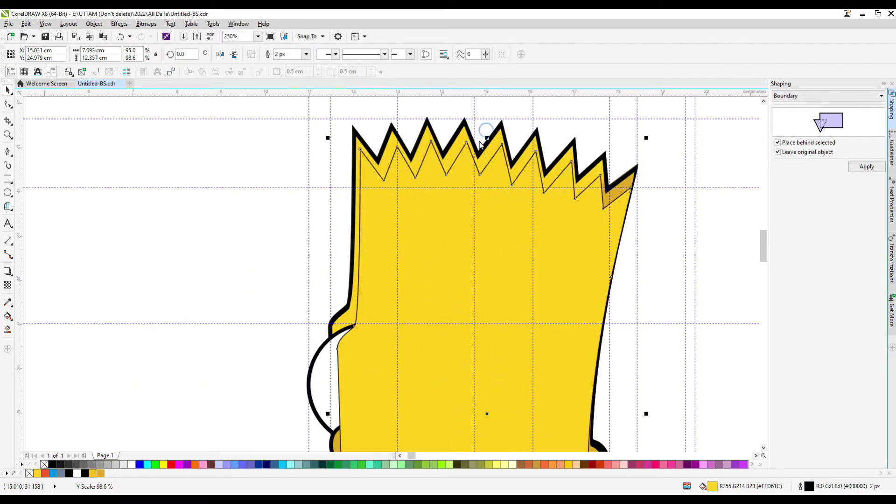
# Step: Create an outline-free shading band between the spiky hair contour and the shifted head copy, filled with the darker yellow
pyautogui.click(7, 330)
pyautogui.click(403, 212)
pyautogui.scroll(-2, 404, 212)
pyautogui.rightClick(524, 231)
pyautogui.click(570, 336)
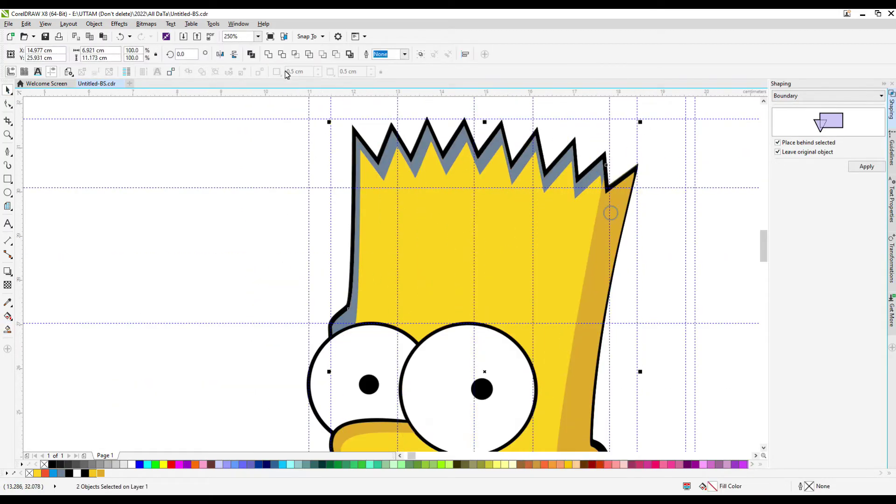
pyautogui.click(569, 201)
# Step: Color the hair shading band darker yellow and adjust the outer nodes of the black hair contour to cover the yellow showing at the spikes' edges
pyautogui.scroll(5, 544, 194)
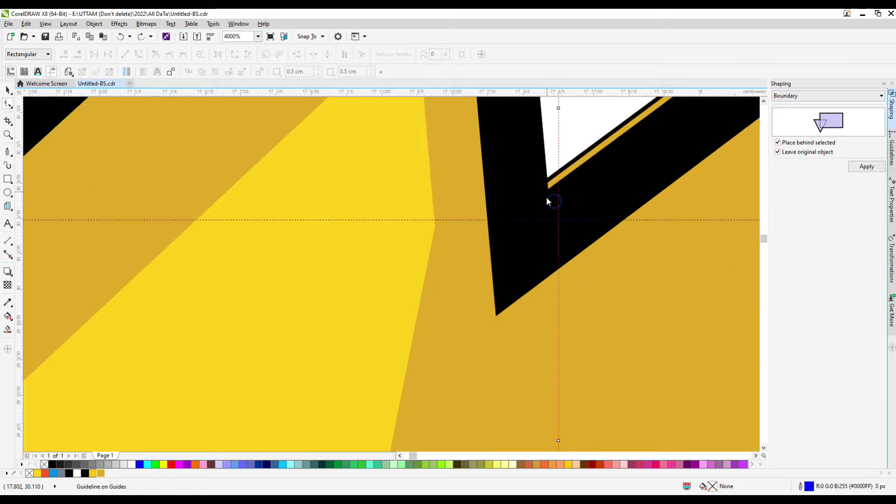
pyautogui.scroll(-2, 406, 194)
pyautogui.scroll(4, 396, 147)
pyautogui.scroll(-3, 302, 181)
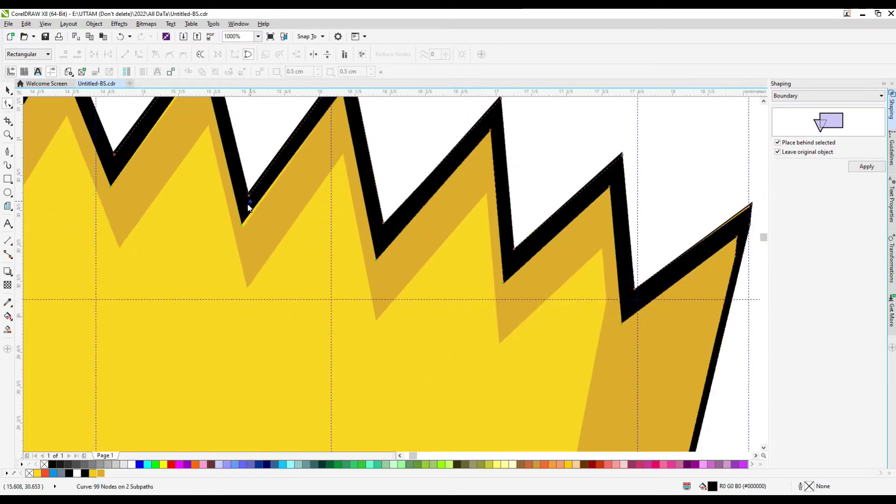
pyautogui.scroll(3, 253, 176)
pyautogui.scroll(-1, 198, 217)
pyautogui.scroll(2, 198, 217)
pyautogui.scroll(-3, 311, 296)
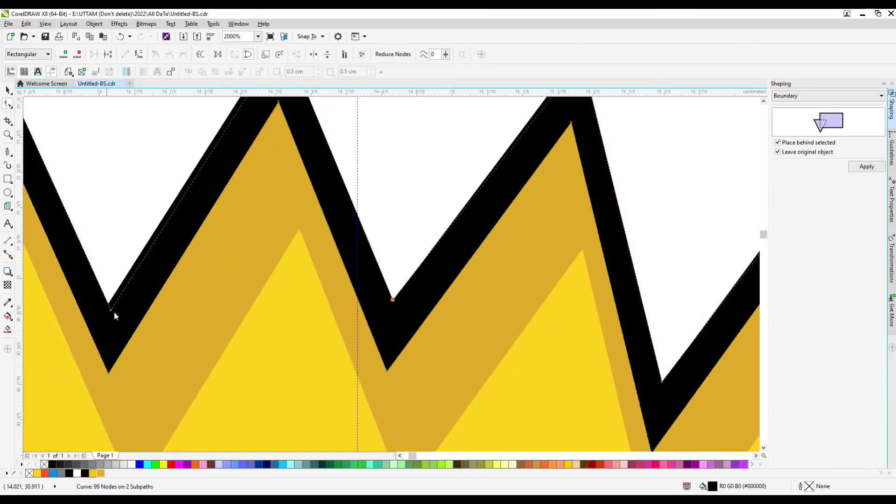
pyautogui.scroll(2, 194, 270)
pyautogui.moveTo(184, 317); pyautogui.dragTo(185, 322)
pyautogui.scroll(-8, 261, 320)
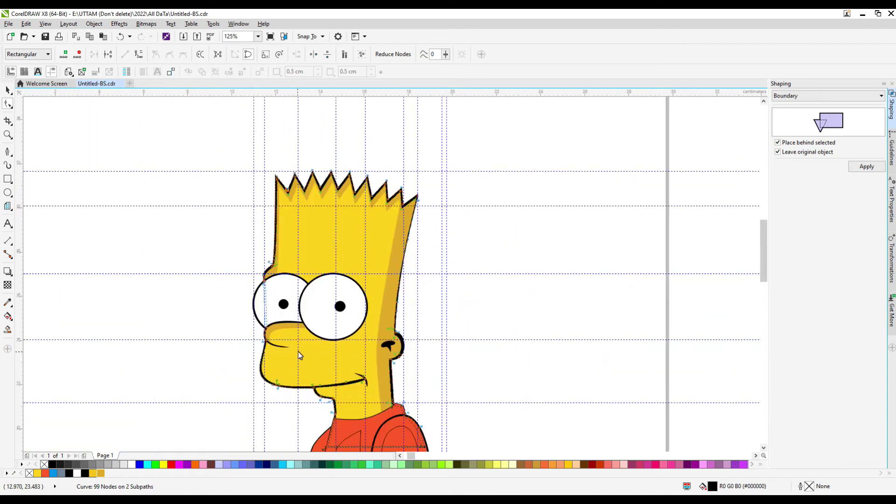
# Step: Fill the shading shapes on the shirt's front and near sleeve with dark red #C73616 and remove their outlines
pyautogui.press('space')
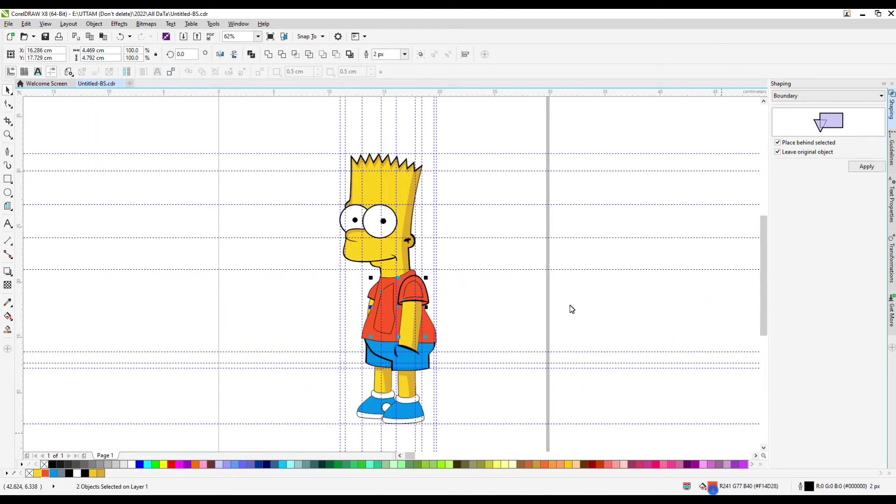
pyautogui.click(759, 336)
pyautogui.click(493, 250)
# Step: Draw a roughly triangular shading shape about 0.9 cm wide on the shirt's lower back and fill it with dark red #C73616
pyautogui.press('F5')
pyautogui.scroll(2, 447, 307)
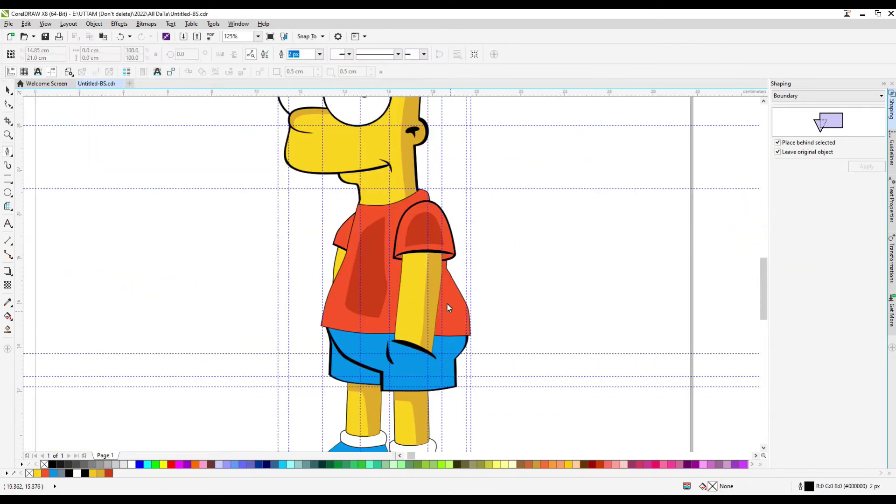
pyautogui.scroll(2, 447, 307)
pyautogui.click(440, 333)
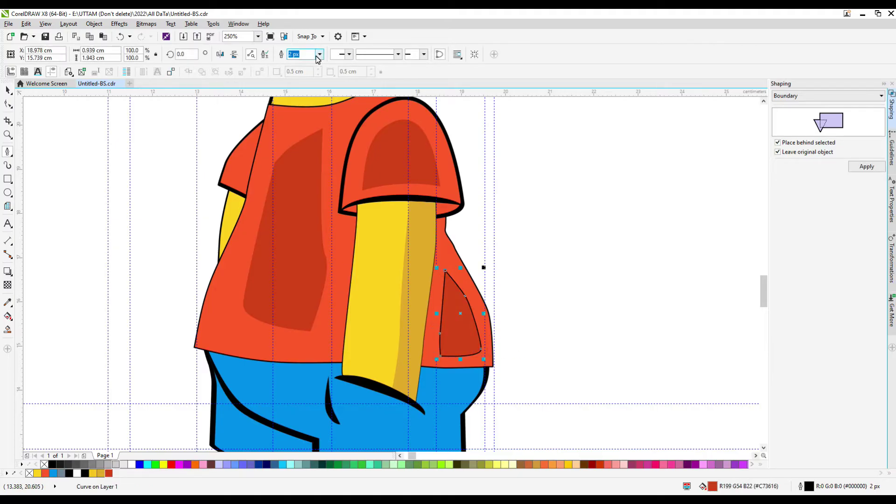
# Step: Draw a five-node shading shape about 2.1 × 0.8 cm inside the near shoe, fill it with #1A6C99, and remove its outline
pyautogui.scroll(-3, 411, 340)
pyautogui.scroll(7, 486, 315)
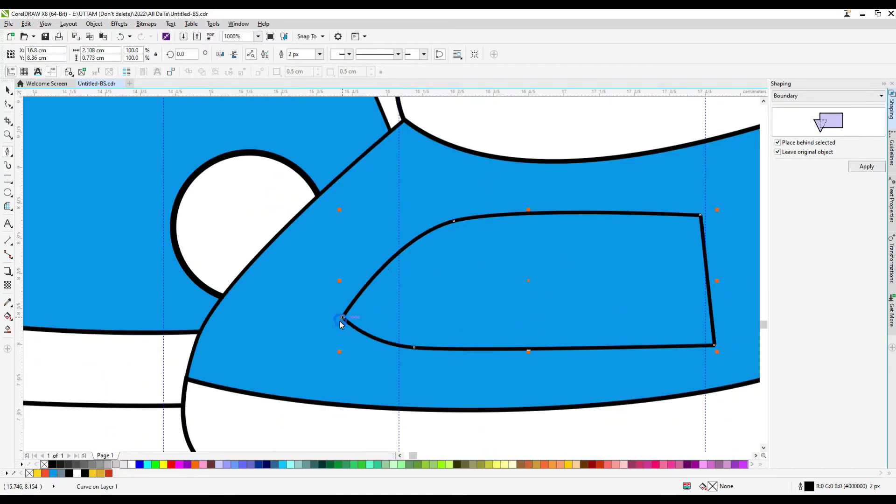
pyautogui.doubleClick(730, 487)
pyautogui.moveTo(498, 168); pyautogui.dragTo(524, 84)
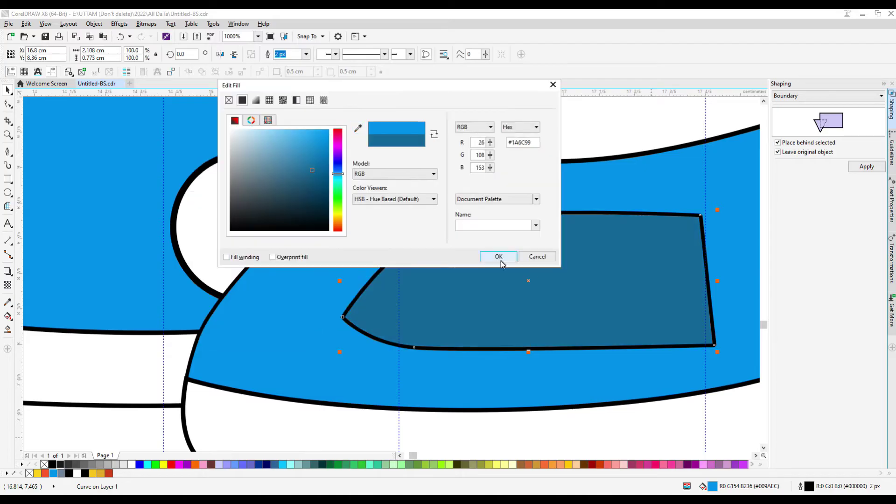
pyautogui.click(500, 256)
pyautogui.rightClick(44, 464)
# Step: Reshape the lower edge of the near shoe's shading shape to follow the sole line
pyautogui.scroll(-2, 497, 336)
pyautogui.press('F10')
pyautogui.scroll(2, 496, 336)
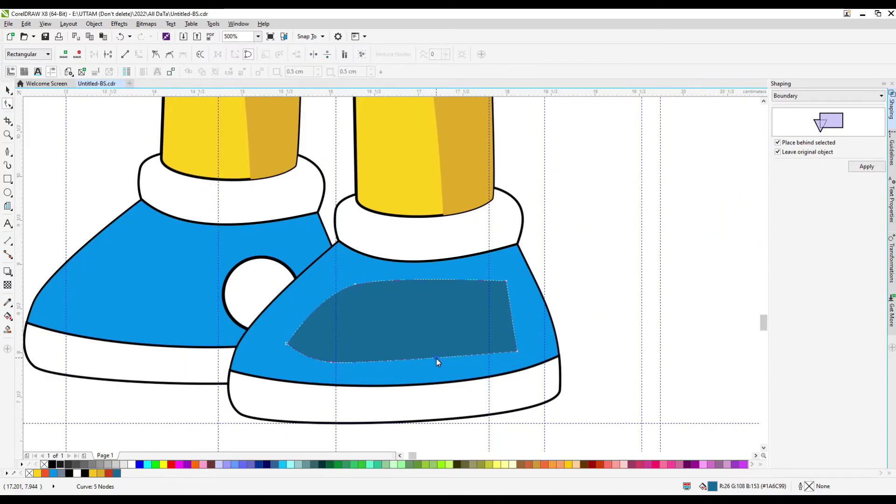
pyautogui.scroll(-2, 467, 283)
# Step: Shrink the darker shading on the near leg to 99.3% and on the far leg to 99.6% to sit within the leg contours
pyautogui.press('space')
pyautogui.click(476, 210)
pyautogui.scroll(4, 576, 282)
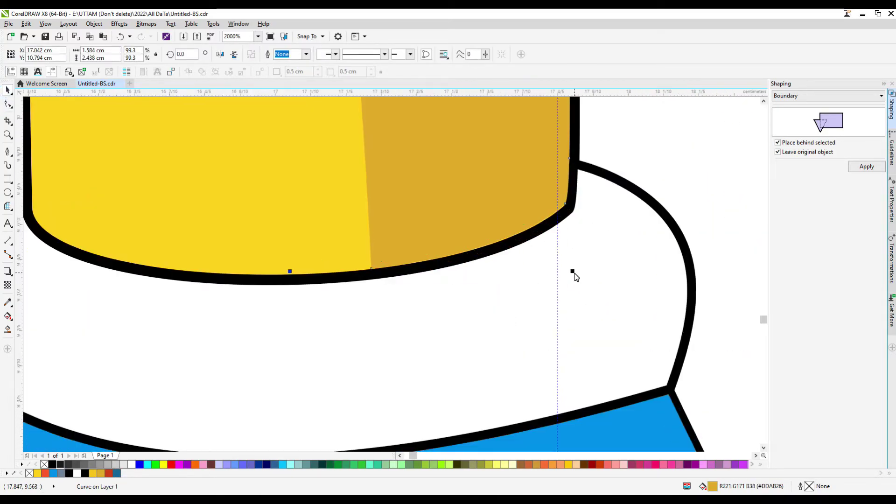
pyautogui.scroll(3, 578, 228)
pyautogui.scroll(-6, 622, 300)
pyautogui.click(47, 154)
pyautogui.scroll(2, 219, 239)
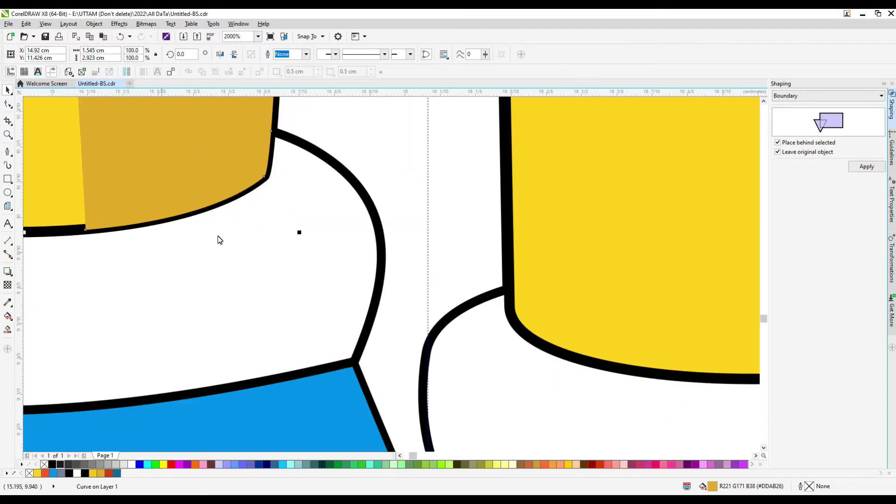
pyautogui.scroll(-8, 299, 235)
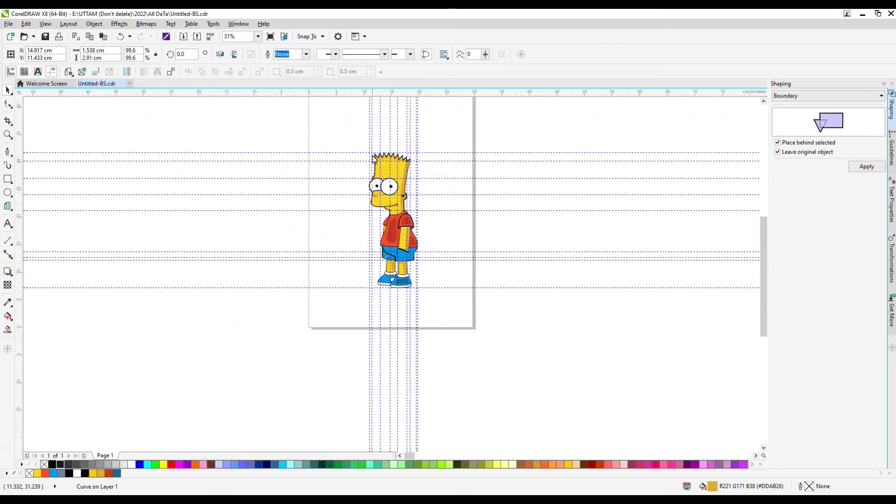
# Step: Place an enlarged, unfilled 2 px outline copy around the head and adjust its nodes near the ear
pyautogui.click(372, 305)
pyautogui.scroll(4, 372, 305)
pyautogui.scroll(2, 537, 296)
pyautogui.press('F10')
pyautogui.scroll(2, 473, 342)
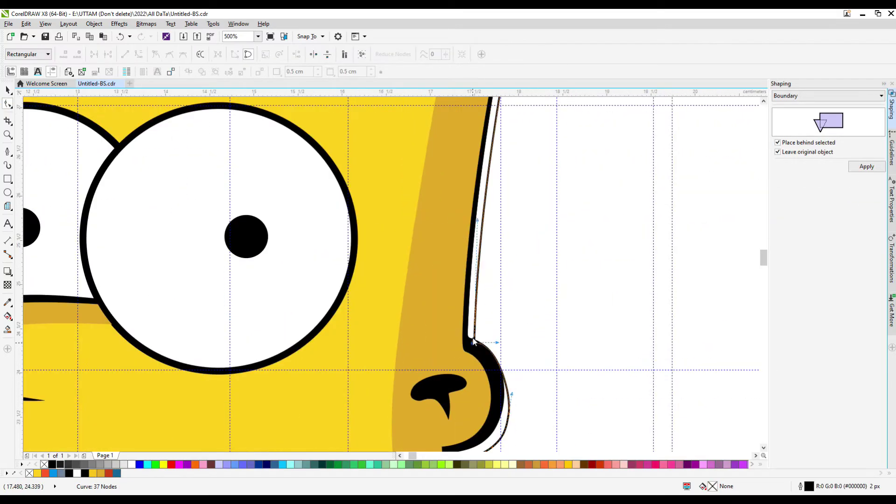
pyautogui.scroll(-4, 480, 255)
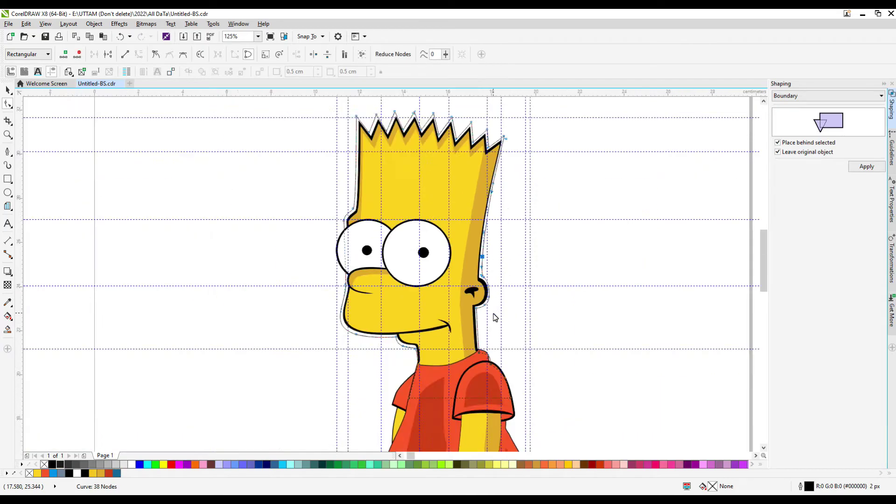
# Step: Adjust the neck contour's lower end and the collar nodes so they meet cleanly at the back of the neck
pyautogui.scroll(4, 482, 250)
pyautogui.click(457, 267)
pyautogui.scroll(2, 399, 226)
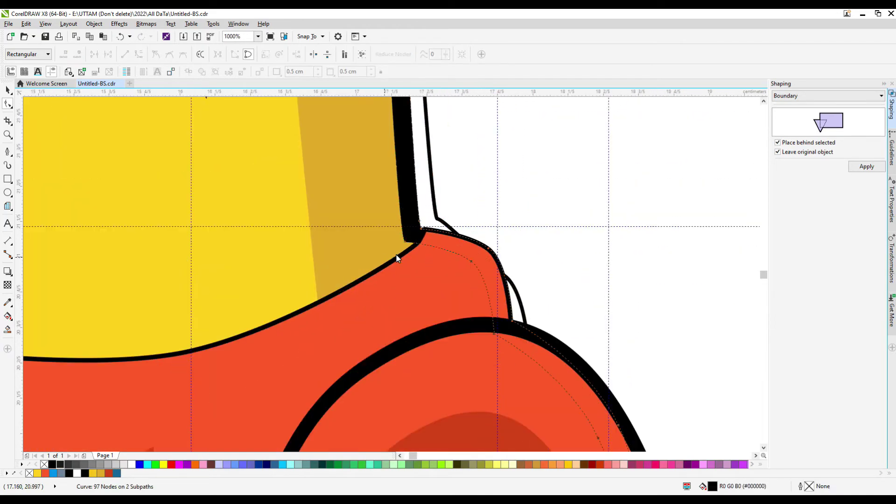
pyautogui.scroll(1, 397, 258)
pyautogui.click(394, 244)
pyautogui.scroll(-1, 517, 232)
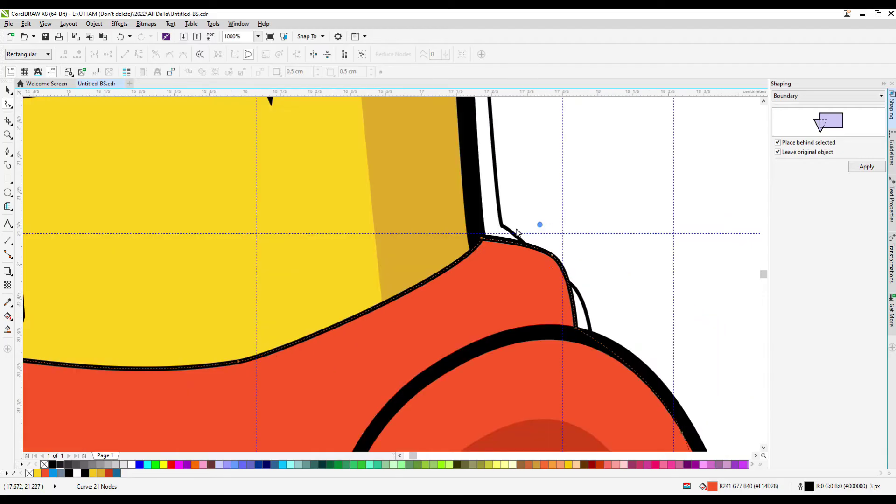
# Step: Shape the enlarged head outline around the collar and down the near sleeve, deleting the unneeded node
pyautogui.scroll(-2, 562, 310)
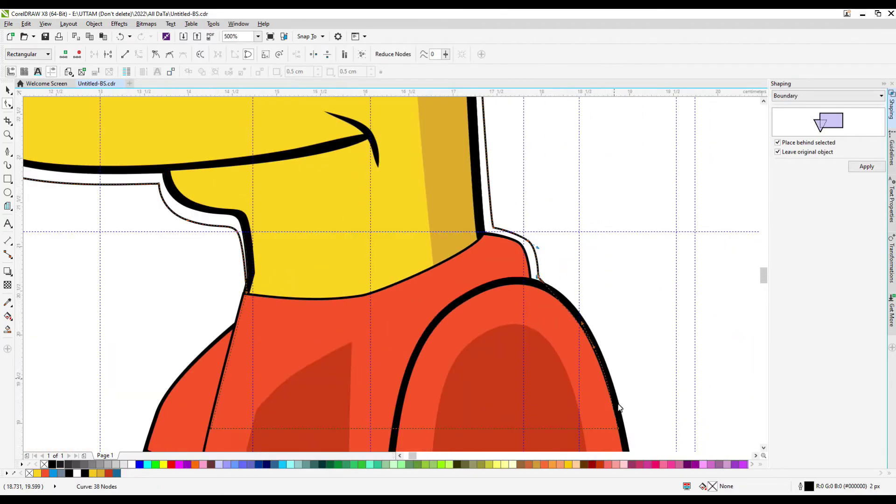
pyautogui.press('Delete')
pyautogui.scroll(-2, 546, 326)
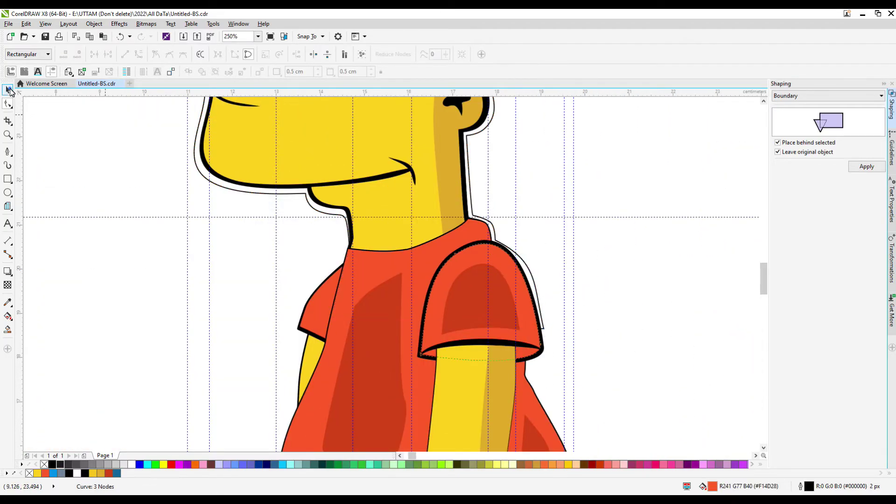
# Step: Place enlarged, unfilled 2 px outline copies around the near sleeve and shirt, scaling the shirt's copy to 105.6%
pyautogui.click(10, 91)
pyautogui.scroll(-2, 498, 325)
pyautogui.moveTo(514, 377); pyautogui.dragTo(522, 385)
pyautogui.scroll(2, 372, 236)
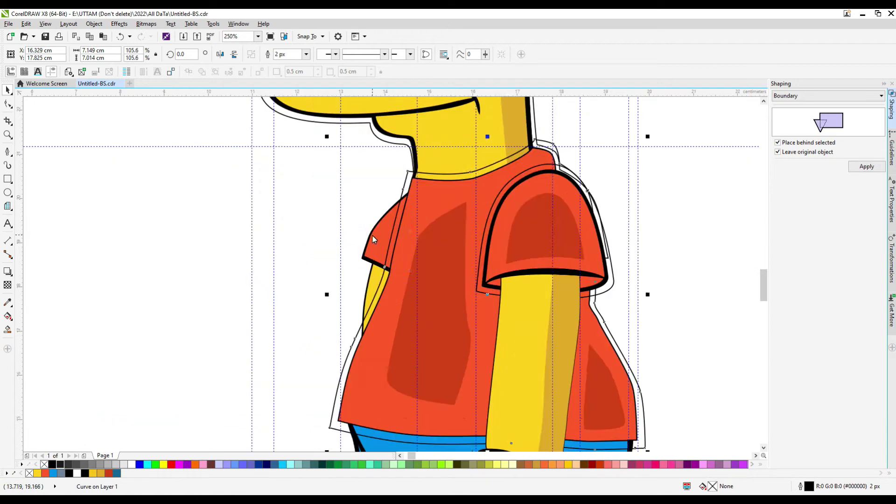
# Step: Scale an unfilled 2 px outline copy of the far sleeve to 127.4% and position it around the sleeve
pyautogui.scroll(2, 414, 277)
pyautogui.scroll(-2, 372, 154)
pyautogui.scroll(2, 348, 176)
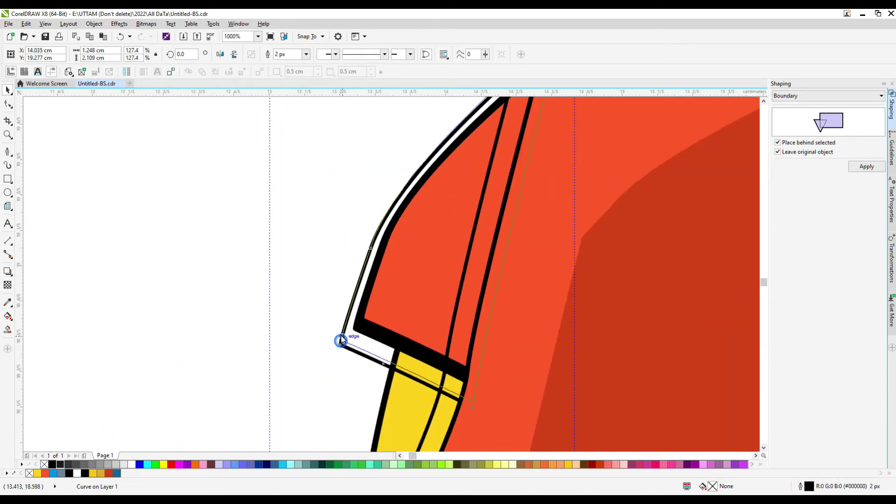
pyautogui.click(340, 341)
# Step: Add enlarged, unfilled outline copies around the far arm, scaled to 127.6% × 119.4%, and around the shorts
pyautogui.scroll(-2, 340, 341)
pyautogui.scroll(2, 367, 297)
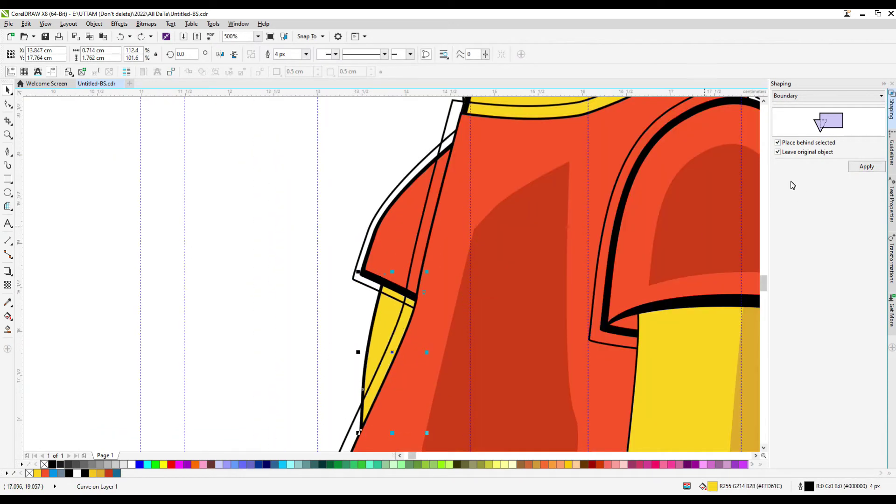
pyautogui.scroll(-4, 408, 347)
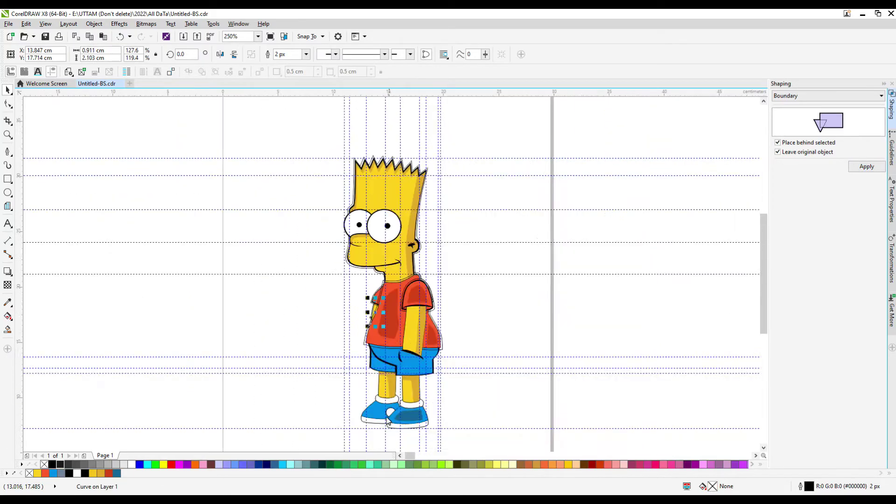
pyautogui.scroll(2, 471, 243)
# Step: Create a boundary curve around the far leg and shoe and scale it to 115% width and 105.2% height
pyautogui.click(858, 167)
pyautogui.scroll(2, 443, 270)
pyautogui.keyDown('ctrl'); pyautogui.click(529, 239); pyautogui.keyUp('ctrl')
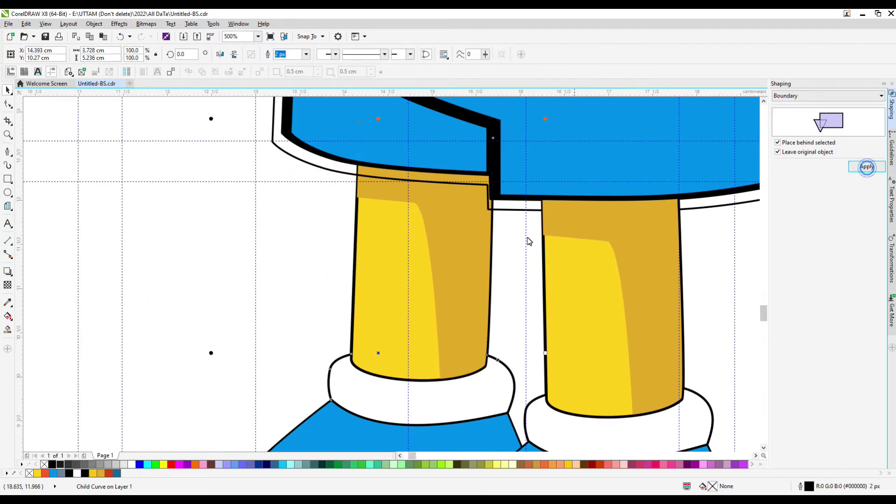
pyautogui.scroll(-2, 470, 380)
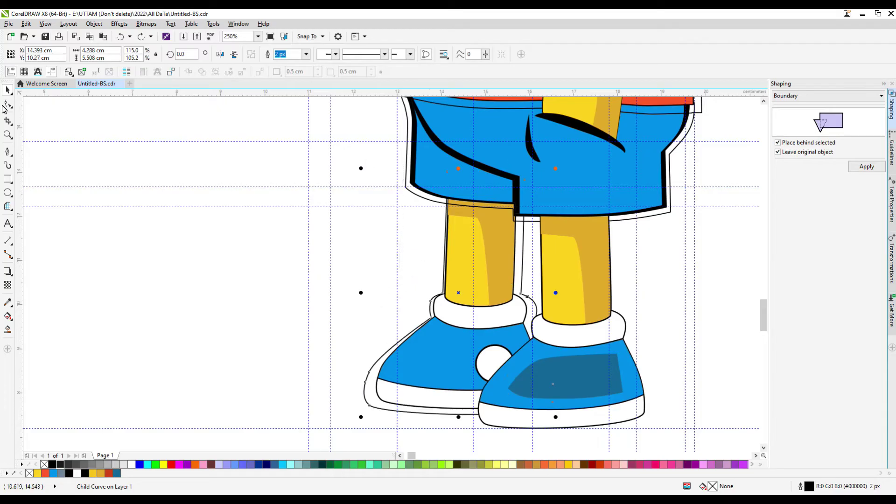
# Step: Delete an unneeded node from the far leg's boundary and reshape its curve around the shoe
pyautogui.click(8, 105)
pyautogui.scroll(6, 439, 363)
pyautogui.press('Delete')
pyautogui.scroll(-4, 466, 317)
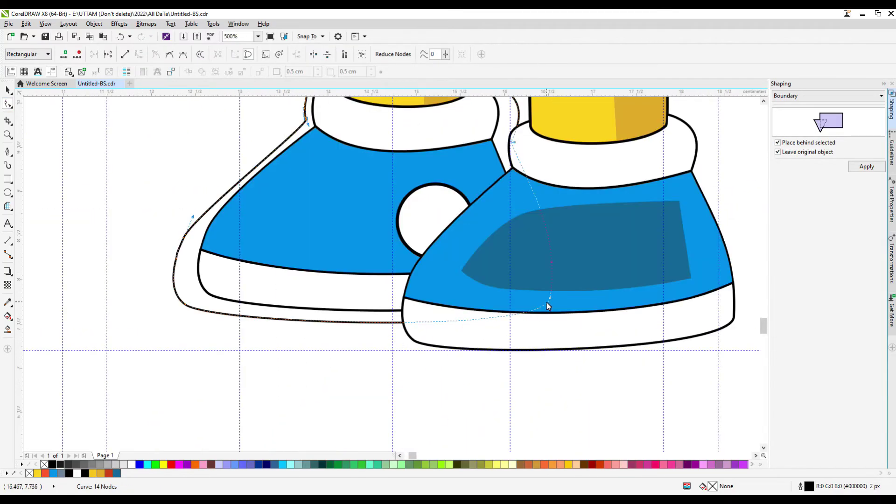
pyautogui.scroll(-1, 176, 259)
pyautogui.scroll(1, 410, 109)
pyautogui.scroll(-1, 446, 334)
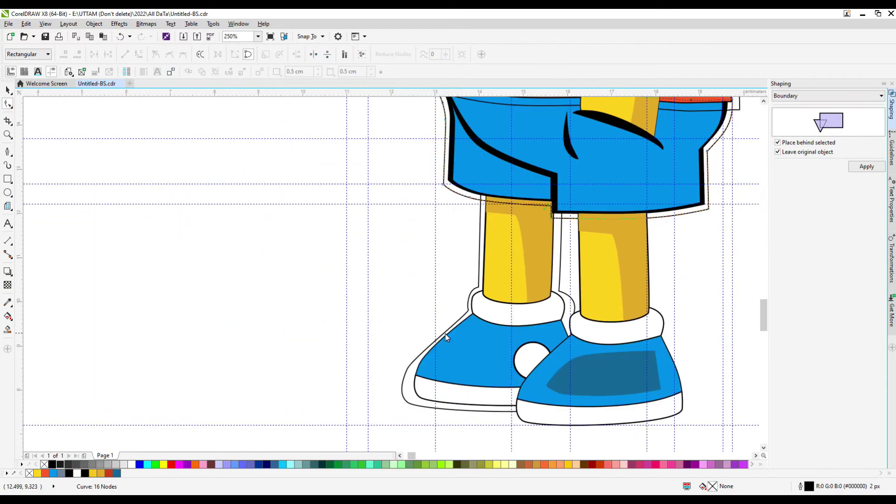
# Step: Narrow the grouped far leg and shoe parts to 99% width
pyautogui.scroll(1, 373, 400)
pyautogui.click(368, 409)
pyautogui.scroll(1, 373, 400)
pyautogui.hotkey('ctrl', 'a')
pyautogui.scroll(-1, 415, 296)
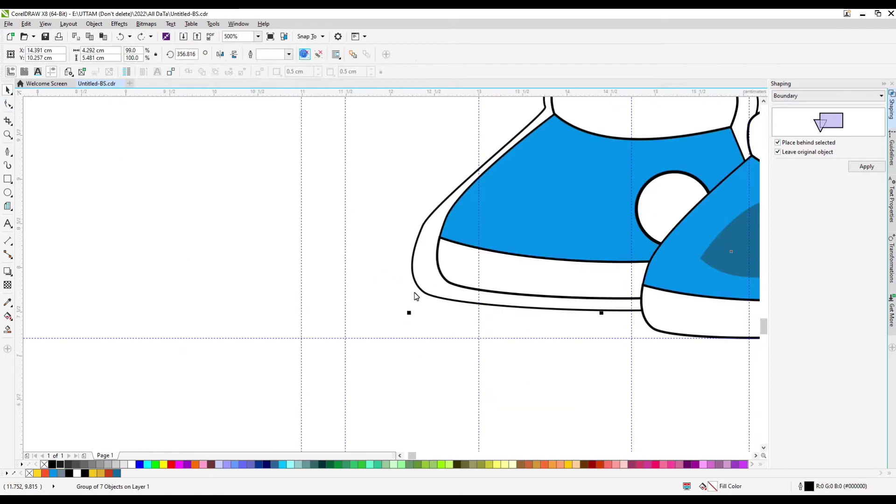
# Step: Ungroup the far leg and shoe parts and smooth the boundary's curve under the toe
pyautogui.scroll(2, 426, 292)
pyautogui.scroll(-2, 410, 368)
pyautogui.scroll(2, 411, 369)
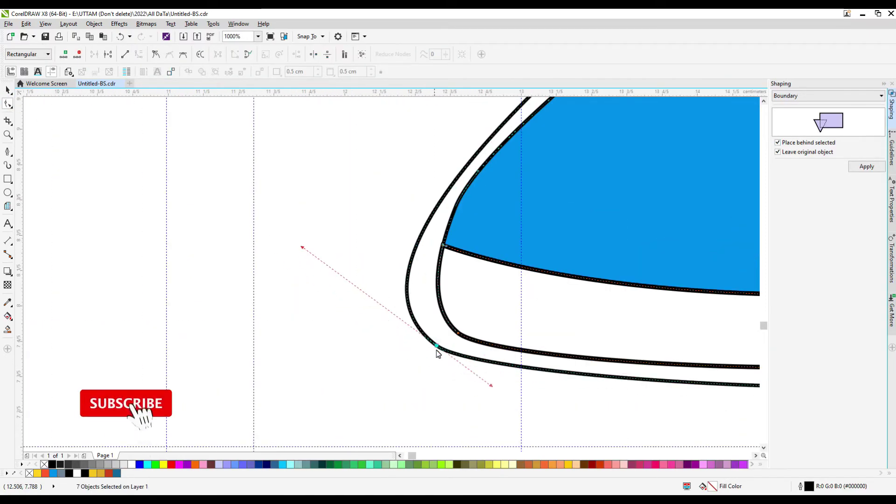
pyautogui.scroll(-1, 438, 277)
pyautogui.scroll(1, 438, 276)
pyautogui.scroll(-2, 372, 270)
# Step: Create an enlarged, unfilled boundary outline from a leg and shoe copy and fit it around the near leg and shoe
pyautogui.press('space')
pyautogui.scroll(1, 377, 255)
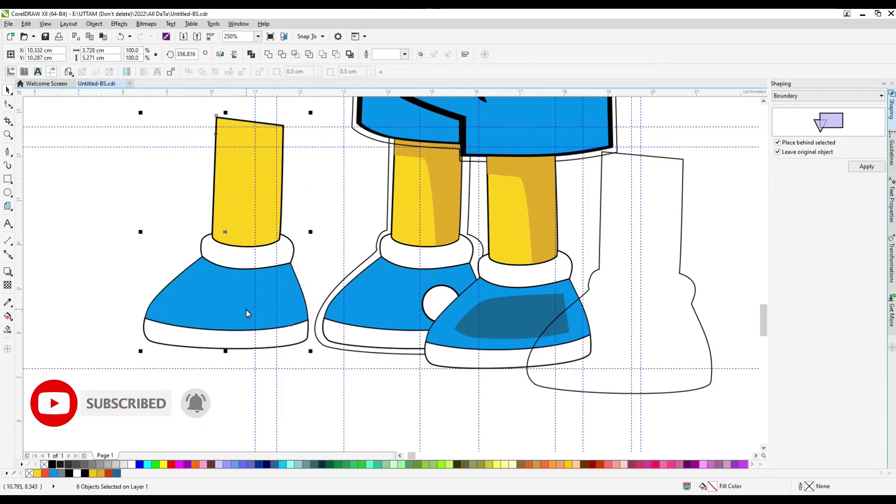
pyautogui.moveTo(664, 188); pyautogui.dragTo(606, 384)
pyautogui.scroll(1, 514, 377)
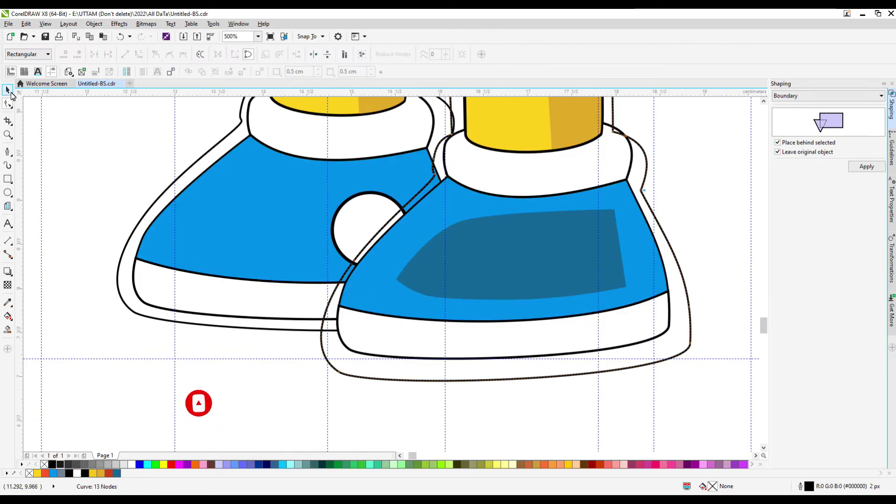
# Step: Merge the far-leg and near-leg outlines into one 2 px outline around both legs and shoes
pyautogui.scroll(3, 558, 368)
pyautogui.scroll(-3, 378, 291)
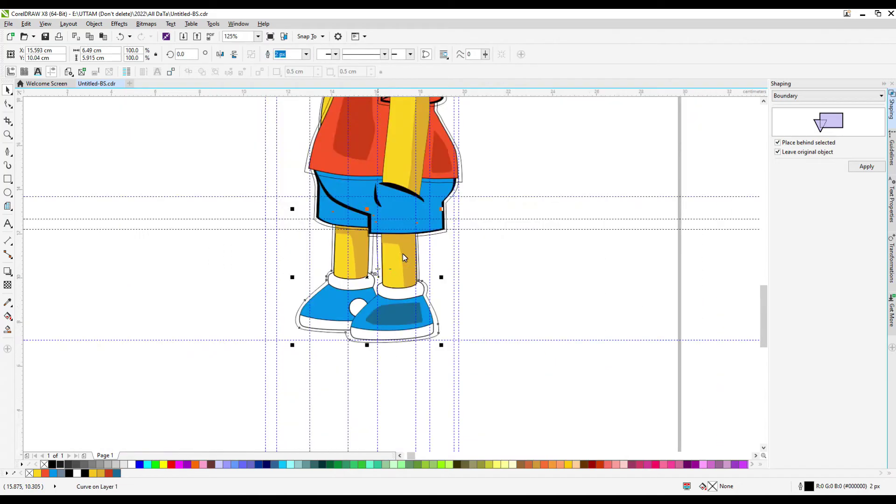
pyautogui.scroll(2, 502, 286)
pyautogui.scroll(-1, 502, 286)
# Step: Join the enlarged head and shirt outlines at the neck into one continuous curve
pyautogui.click(465, 238)
pyautogui.press('F10')
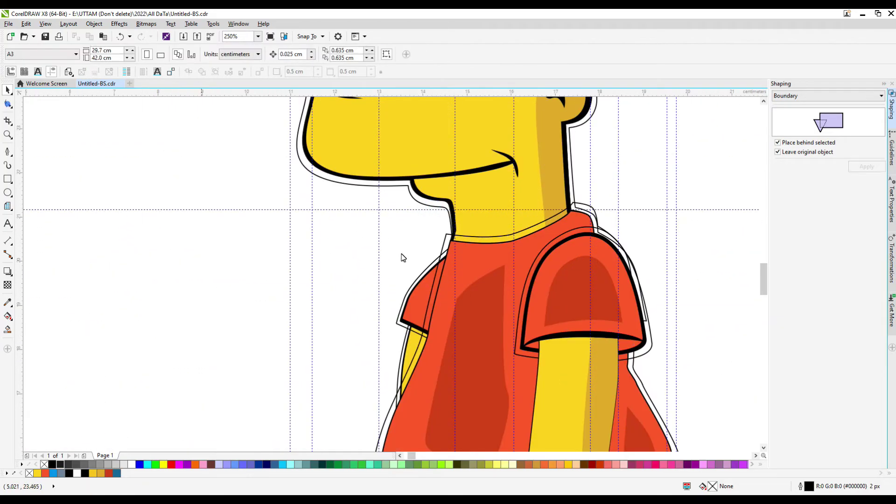
pyautogui.scroll(1, 466, 239)
pyautogui.click(7, 91)
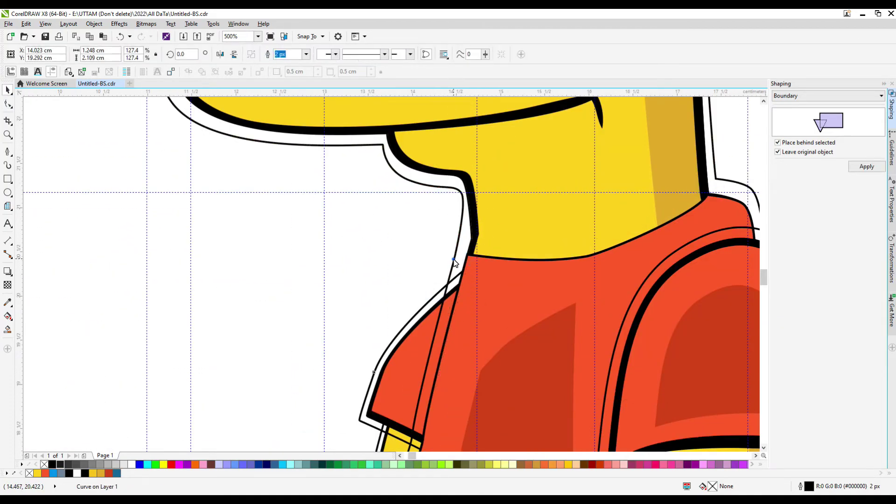
# Step: Merge the enlarged head, shirt, sleeve, arm, shorts and leg outlines into a single 2 px outline around the character
pyautogui.scroll(-1, 407, 408)
pyautogui.scroll(2, 329, 181)
pyautogui.scroll(-4, 398, 314)
pyautogui.click(398, 314)
pyautogui.scroll(2, 334, 262)
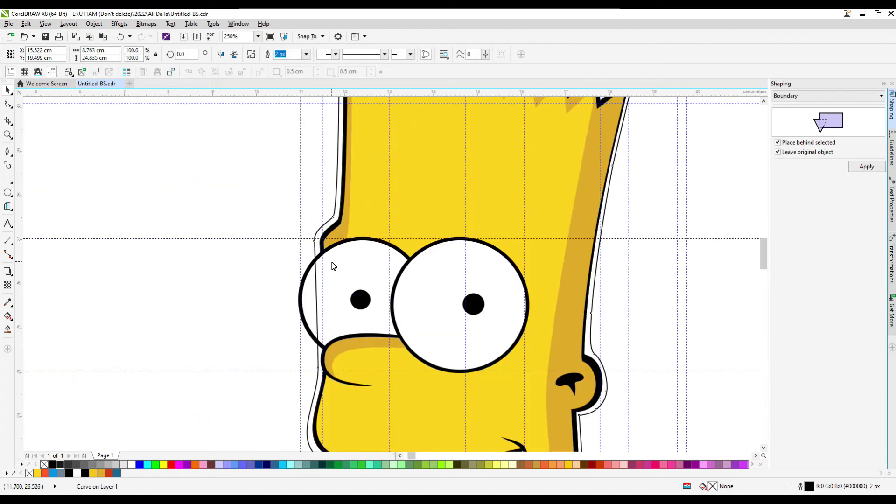
# Step: Fill the merged outline around the character with black and send it behind all the artwork
pyautogui.scroll(1, 446, 273)
pyautogui.scroll(-3, 430, 299)
pyautogui.scroll(-3, 430, 299)
pyautogui.click(53, 464)
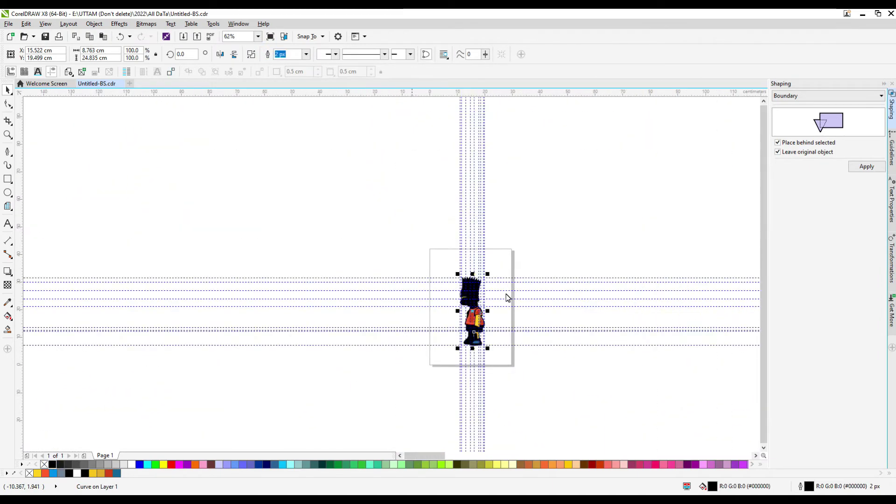
pyautogui.scroll(1, 505, 295)
pyautogui.hotkey('shift', 'pagedown')
# Step: Delete the leftover enlarged outline around the near sleeve
pyautogui.scroll(1, 533, 243)
pyautogui.press('F10')
pyautogui.scroll(3, 488, 294)
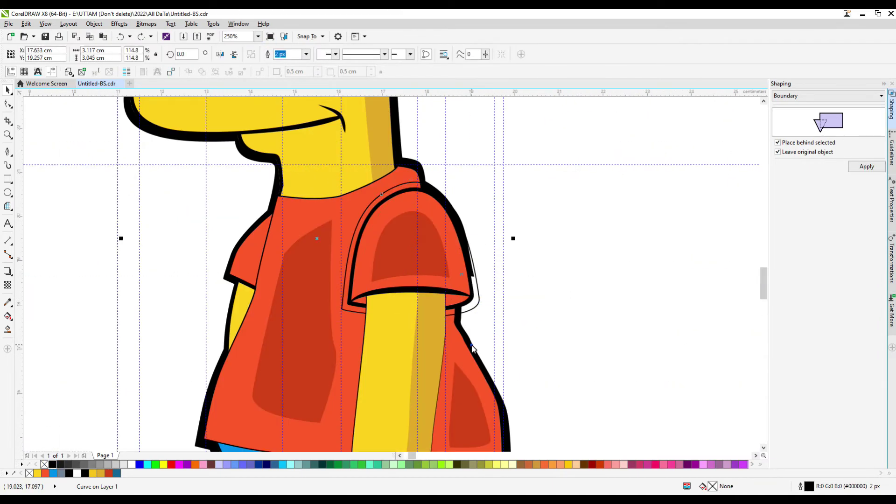
pyautogui.scroll(1, 420, 362)
pyautogui.scroll(-1, 456, 357)
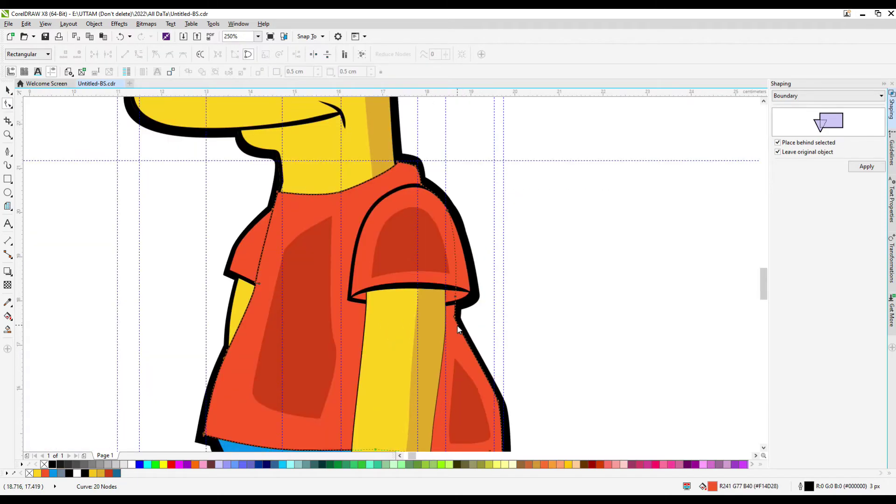
# Step: Reshape the shirt's neckline into a smooth curve that meets the base of the neck
pyautogui.scroll(2, 253, 249)
pyautogui.click(320, 189)
pyautogui.scroll(-1, 289, 212)
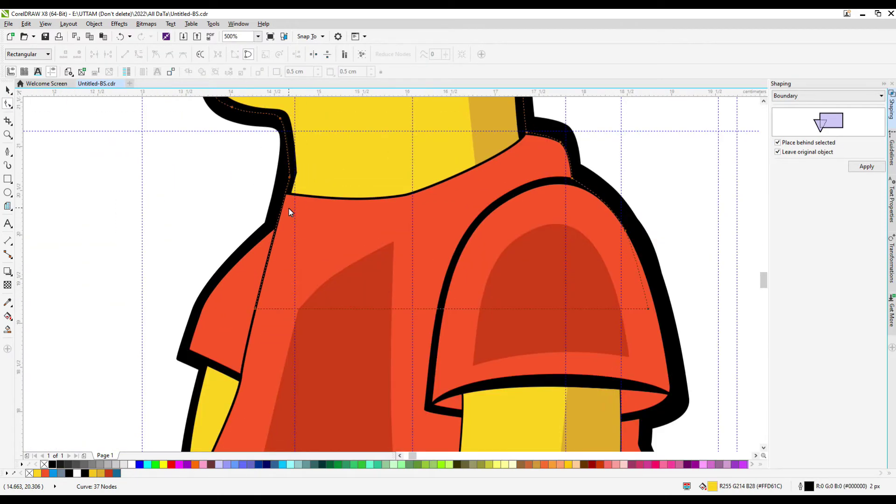
pyautogui.click(446, 186)
pyautogui.scroll(1, 520, 139)
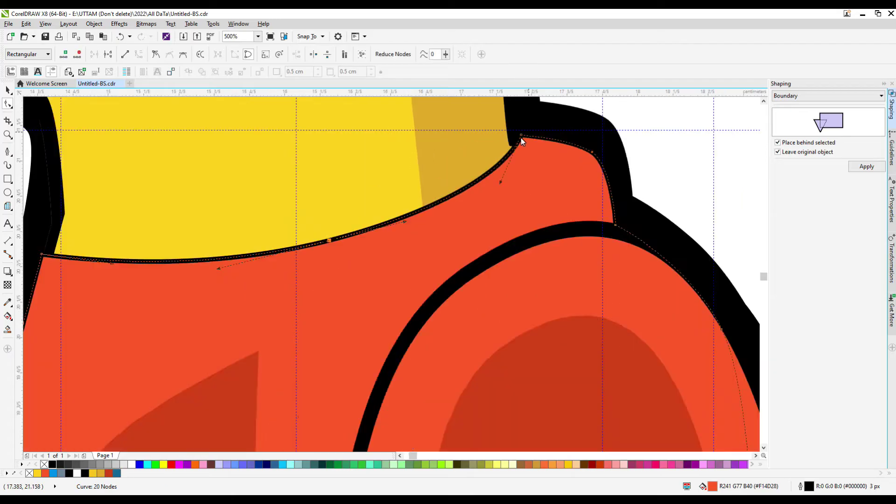
pyautogui.scroll(1, 491, 192)
pyautogui.scroll(-1, 488, 209)
pyautogui.scroll(-2, 402, 196)
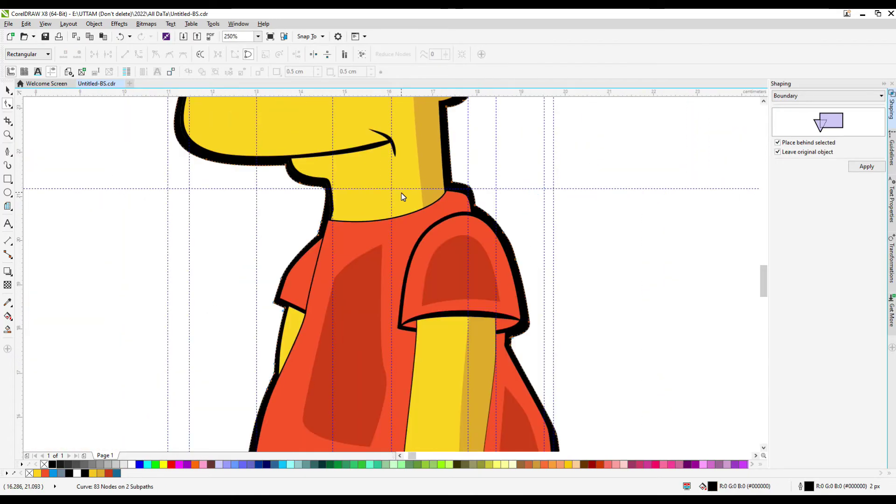
# Step: Round the upper edge of the dark shading shape on the shirt front
pyautogui.scroll(1, 342, 274)
pyautogui.click(341, 276)
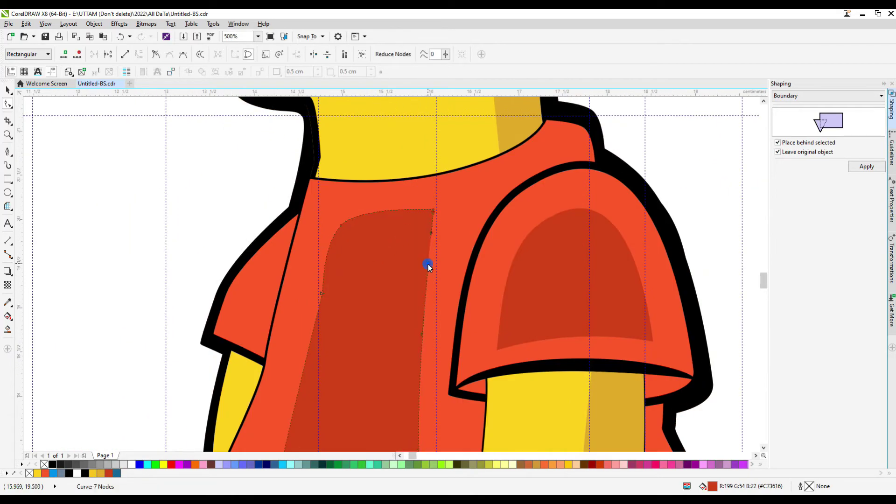
pyautogui.scroll(-3, 432, 271)
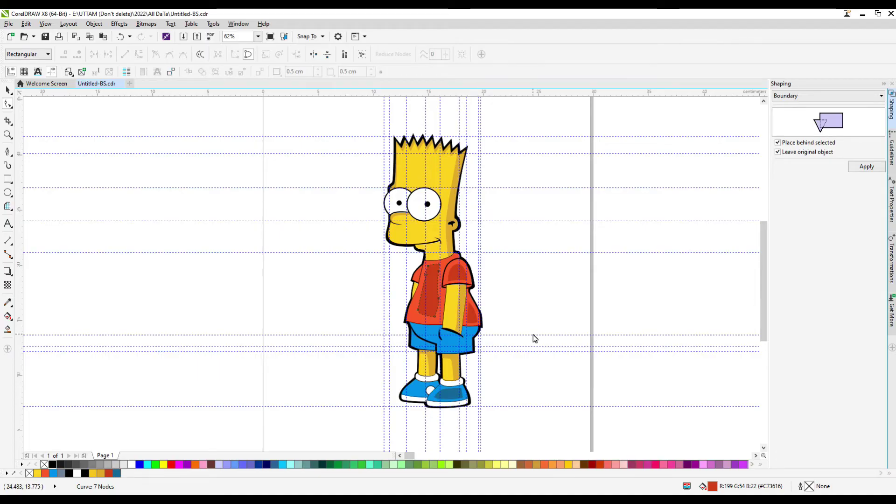
# Step: Convert the eyes, pupils and nose shapes together into one bitmap at 1000 dpi
pyautogui.press('space')
pyautogui.scroll(-1, 535, 339)
pyautogui.scroll(3, 377, 300)
pyautogui.click(377, 300)
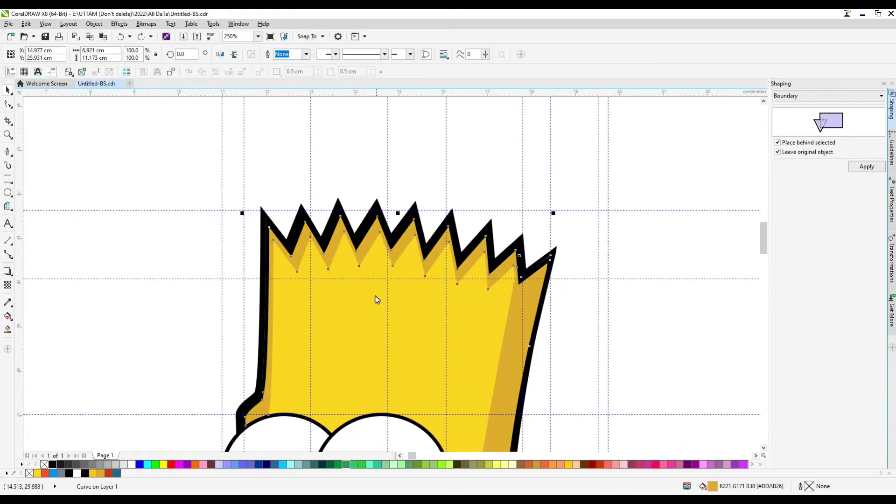
pyautogui.scroll(-1, 377, 299)
pyautogui.scroll(1, 327, 436)
pyautogui.moveTo(190, 257); pyautogui.dragTo(570, 444)
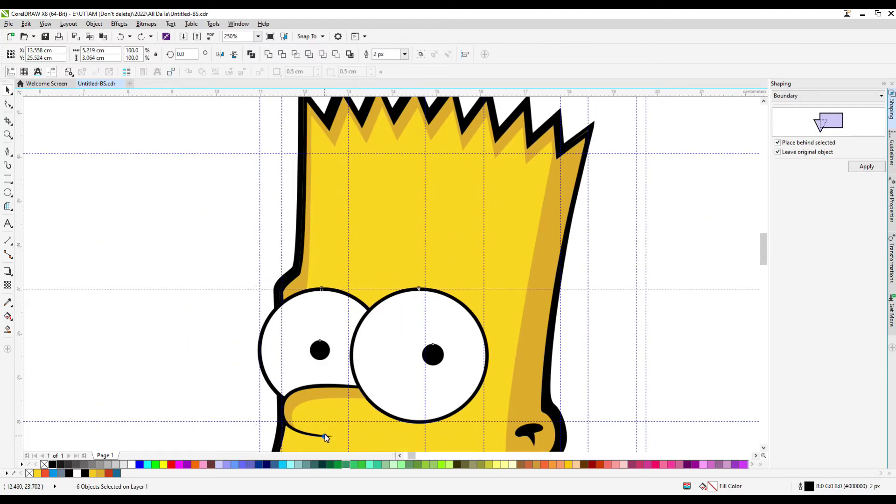
pyautogui.rightClick(408, 354)
pyautogui.click(436, 124)
pyautogui.write('1000')
pyautogui.press('Return')
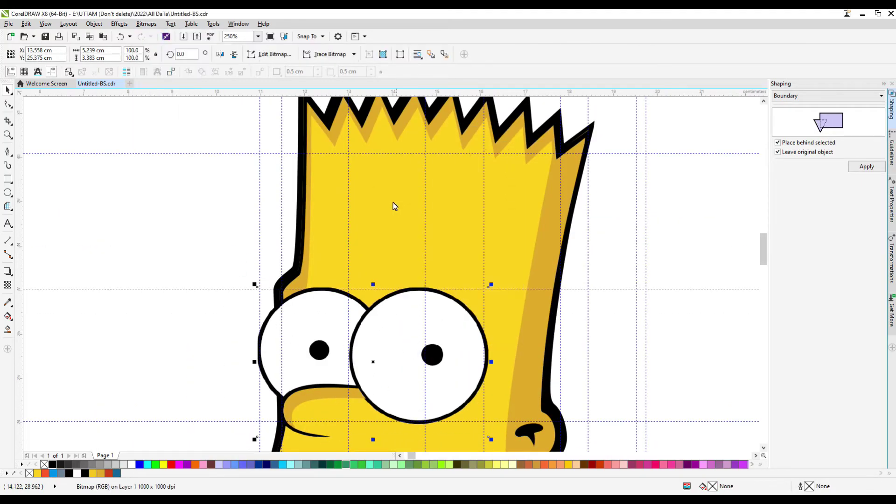
# Step: Apply a Gaussian Blur to the bitmap of the eyes and nose
pyautogui.click(147, 24)
pyautogui.click(261, 247)
pyautogui.moveTo(387, 265); pyautogui.dragTo(380, 264)
pyautogui.click(474, 279)
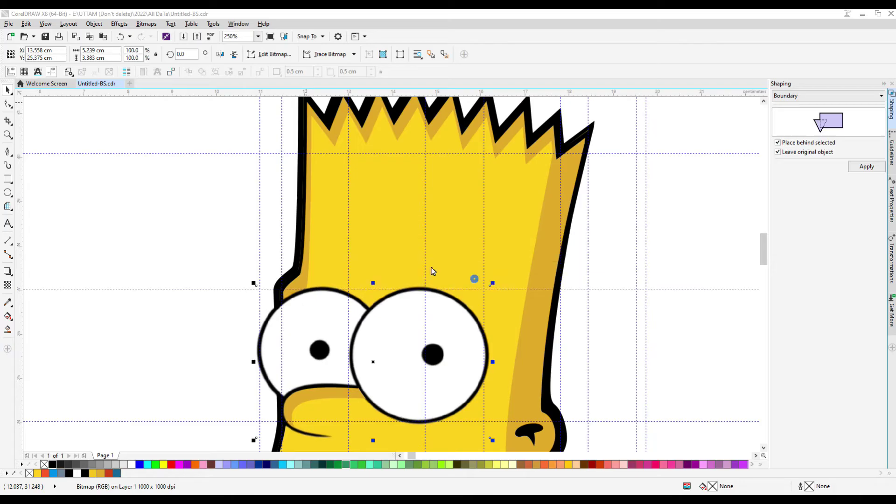
# Step: Group the head shape, the smile line and the ear mark
pyautogui.scroll(-1, 432, 271)
pyautogui.scroll(2, 362, 355)
pyautogui.scroll(-1, 363, 354)
pyautogui.keyDown('shift'); pyautogui.click(459, 372); pyautogui.keyUp('shift')
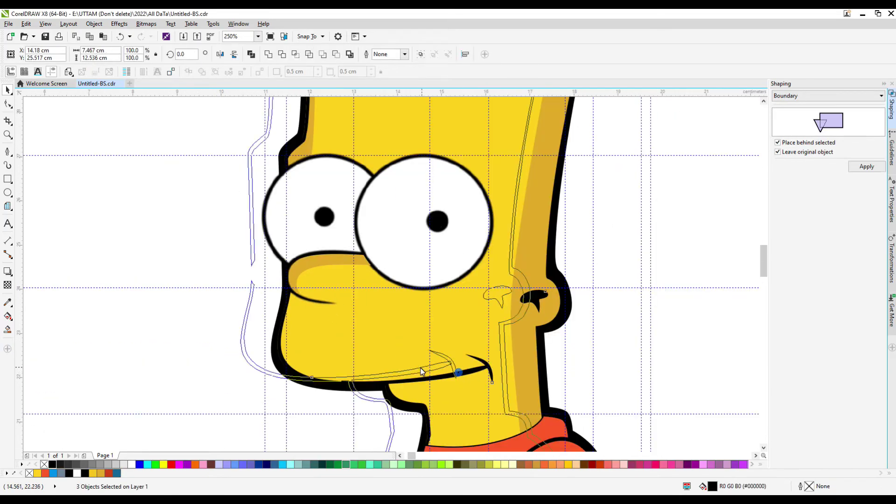
pyautogui.hotkey('ctrl', 'g')
pyautogui.click(316, 244)
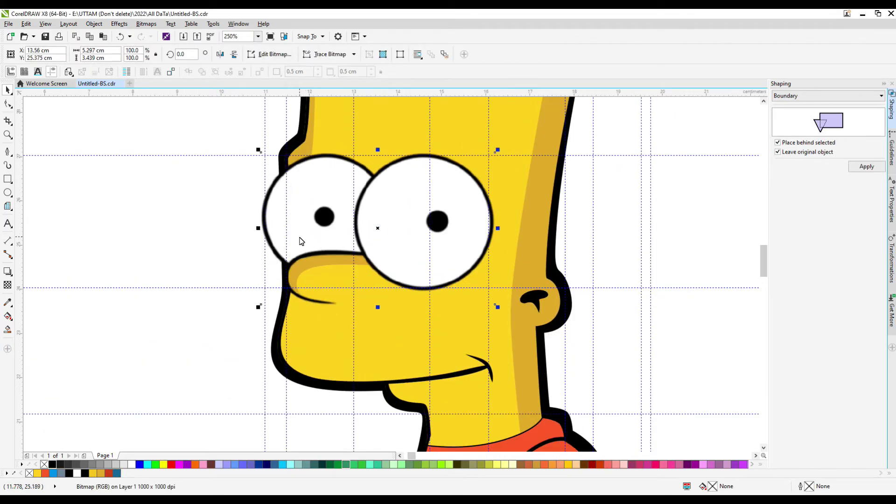
# Step: Convert the shirt body to a 1000 dpi bitmap and apply a Gaussian Blur with a 5-pixel radius
pyautogui.scroll(-3, 301, 241)
pyautogui.click(448, 314)
pyautogui.click(464, 282)
pyautogui.scroll(-3, 464, 282)
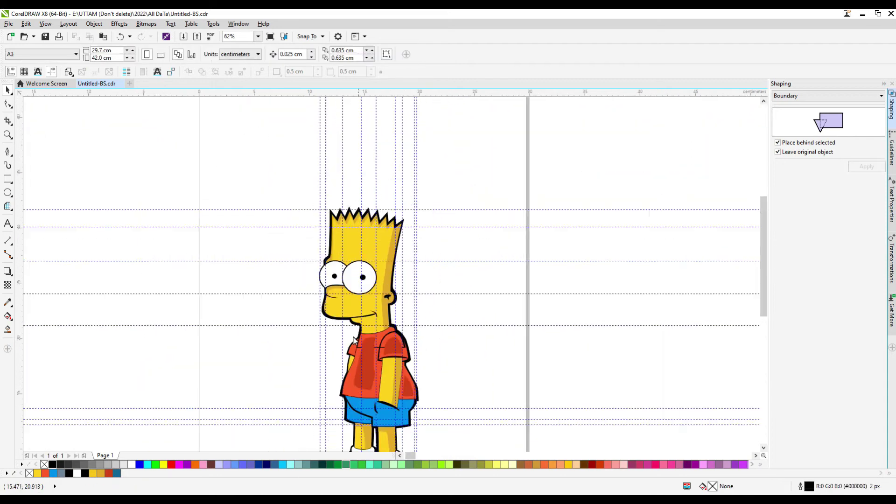
pyautogui.moveTo(465, 282); pyautogui.dragTo(295, 438)
pyautogui.scroll(3, 377, 404)
pyautogui.click(368, 222)
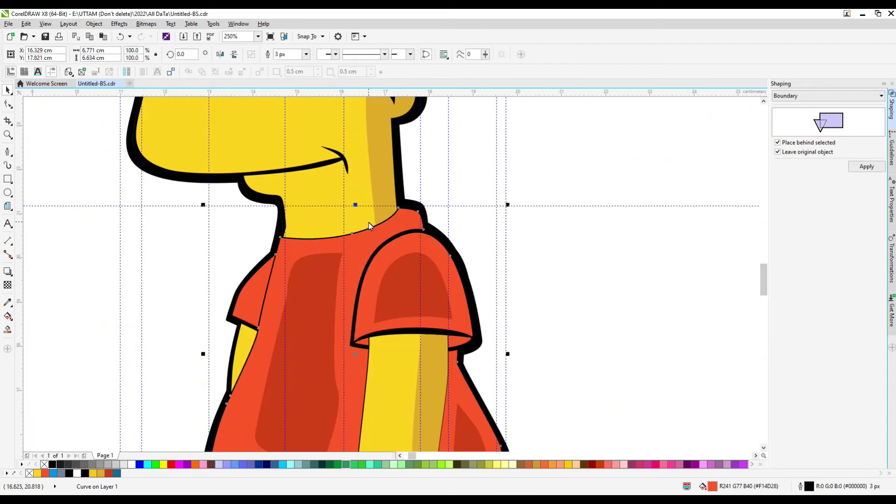
pyautogui.click(146, 23)
pyautogui.click(261, 276)
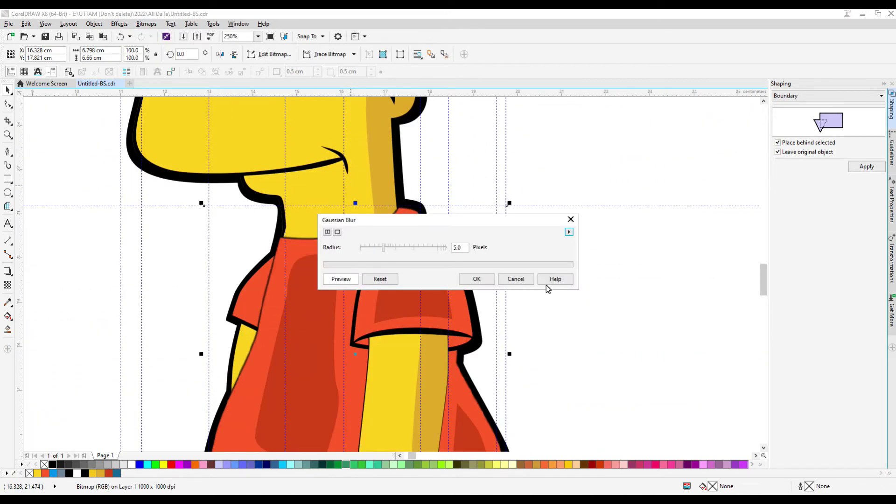
pyautogui.press('Return')
# Step: Convert the near sleeve's outline and its curved hem to bitmaps and soften both with a Gaussian Blur
pyautogui.scroll(-2, 540, 250)
pyautogui.scroll(3, 540, 251)
pyautogui.click(555, 289)
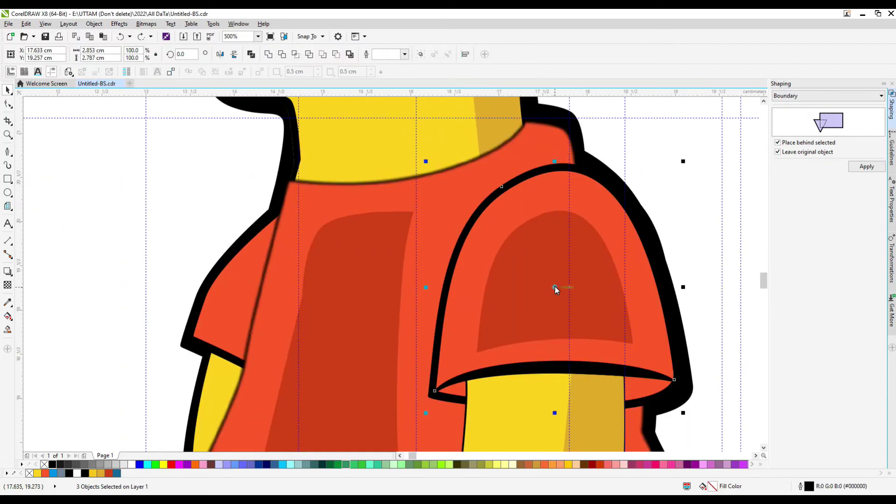
pyautogui.click(146, 24)
pyautogui.click(551, 370)
pyautogui.scroll(-1, 470, 300)
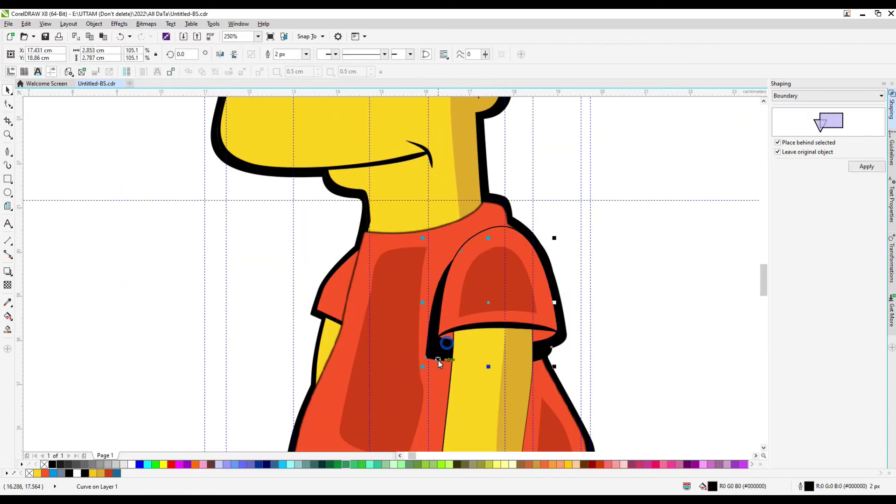
pyautogui.click(146, 23)
pyautogui.click(161, 35)
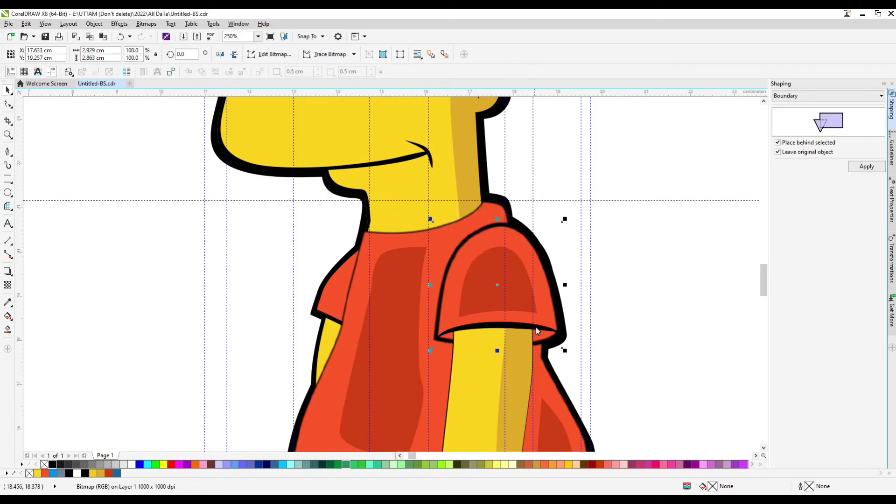
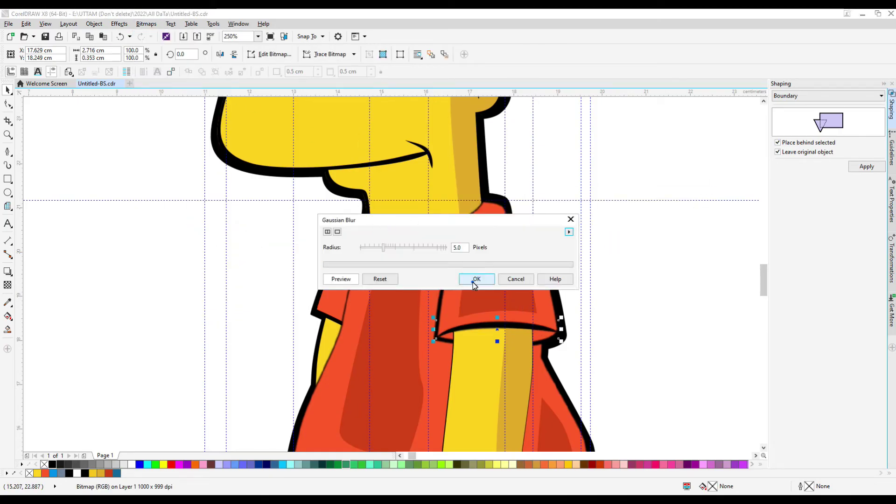
pyautogui.click(475, 279)
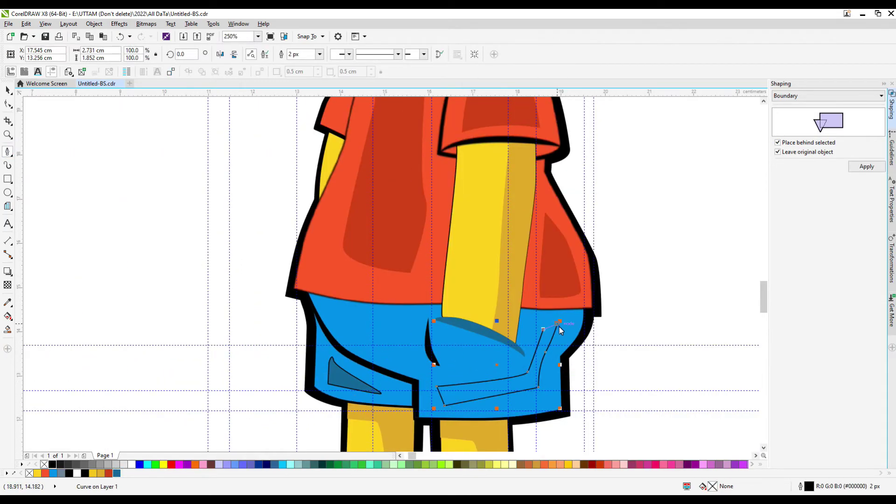
# Step: Add dark blue #1A6C99 shading shapes without outlines along the near shorts leg's hem and on the far leg's front
pyautogui.press('F10')
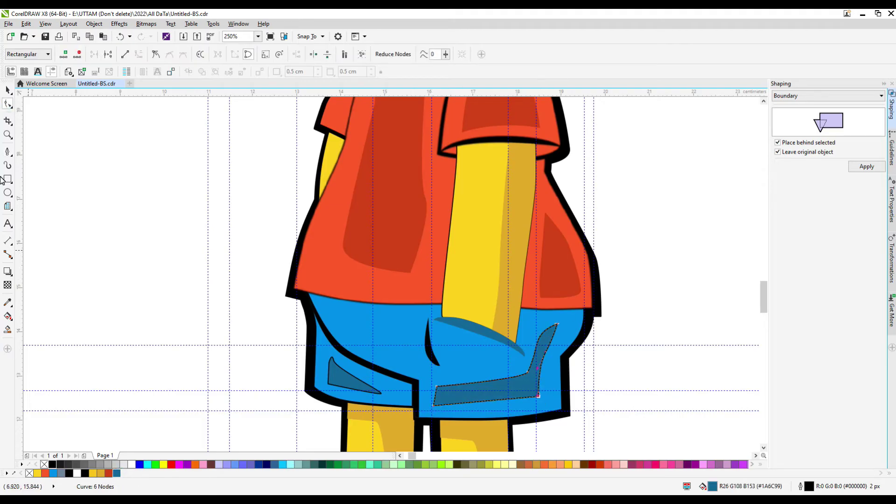
pyautogui.click(7, 151)
pyautogui.moveTo(367, 343); pyautogui.dragTo(383, 350)
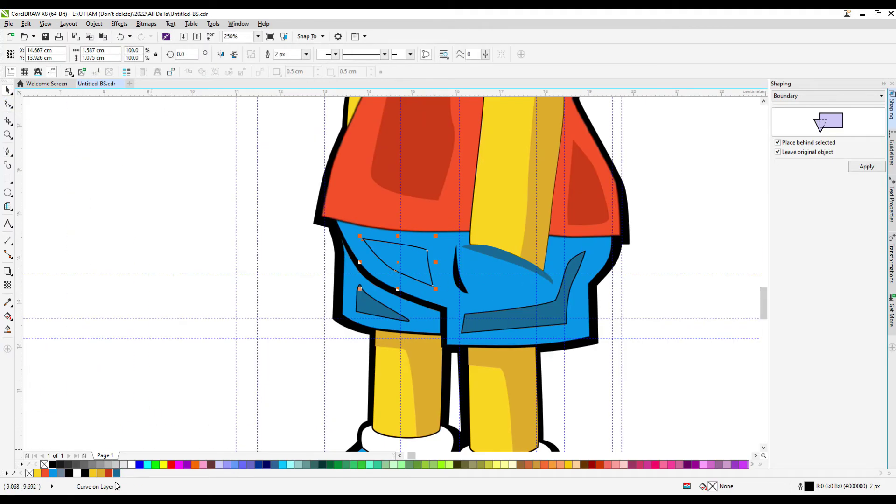
pyautogui.click(366, 312)
pyautogui.click(305, 54)
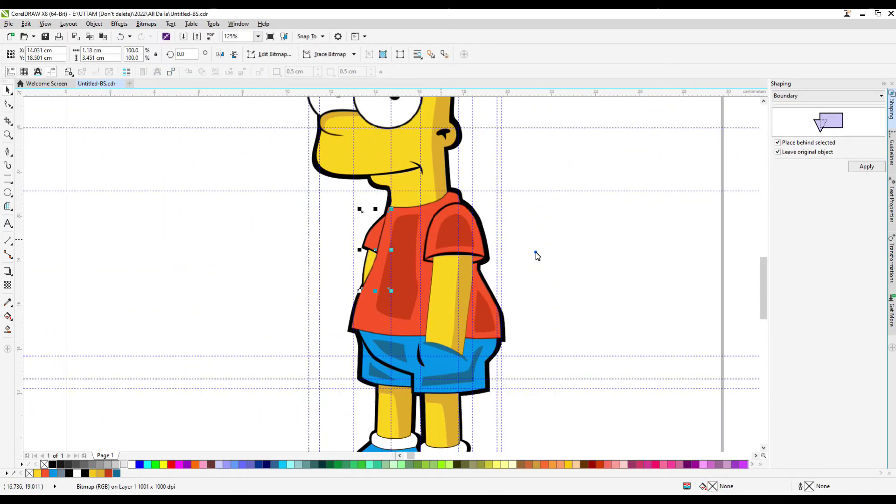
# Step: Convert the near leg and shoe objects to one 1000 dpi bitmap and apply a 5-pixel Gaussian Blur
pyautogui.moveTo(379, 400); pyautogui.dragTo(514, 340)
pyautogui.scroll(2, 437, 352)
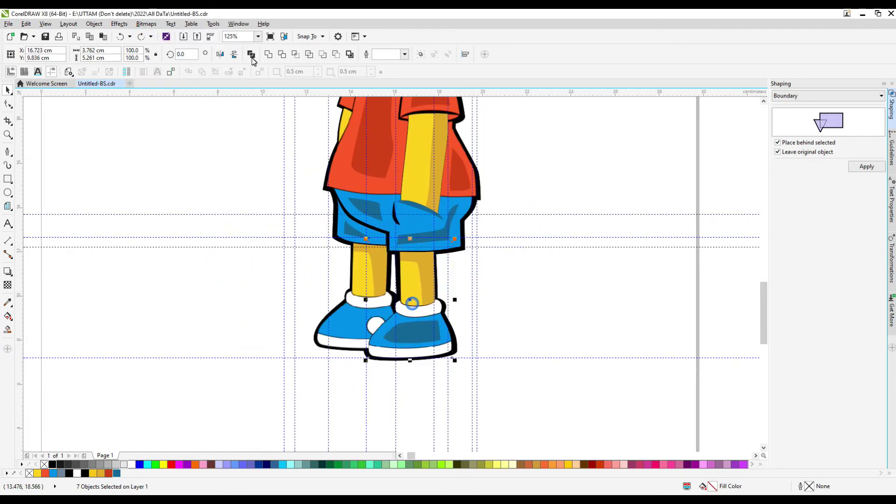
pyautogui.click(147, 24)
pyautogui.click(261, 246)
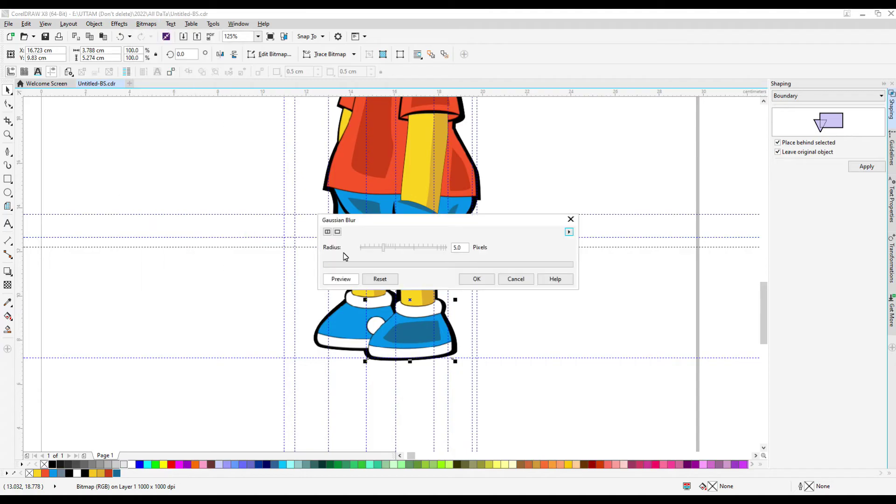
pyautogui.click(478, 279)
# Step: Convert the near leg's darker shading to a transparent 1000 dpi RGB bitmap and soften it with a Gaussian Blur
pyautogui.scroll(2, 462, 239)
pyautogui.click(413, 205)
pyautogui.click(146, 24)
pyautogui.click(168, 34)
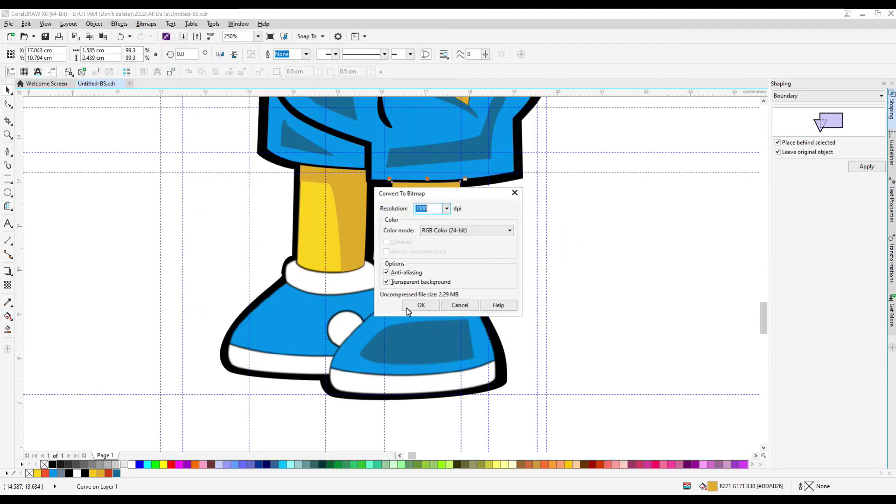
pyautogui.click(420, 305)
pyautogui.click(146, 24)
pyautogui.click(262, 246)
pyautogui.click(476, 278)
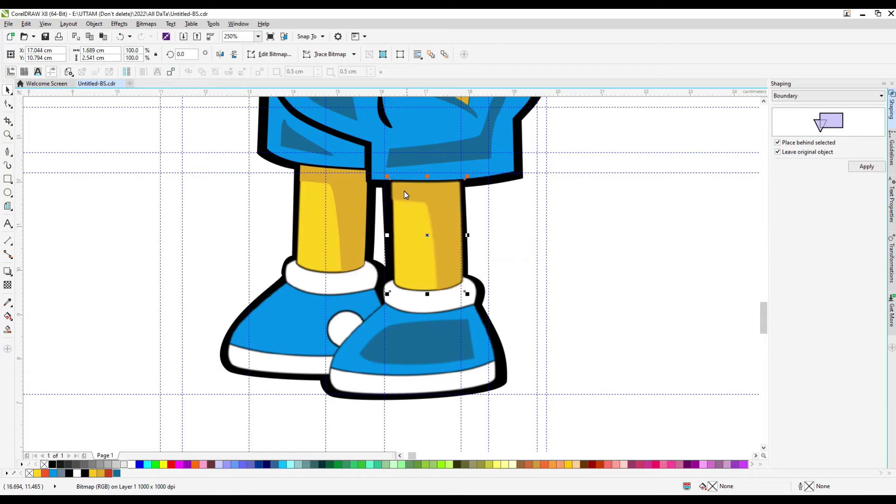
pyautogui.scroll(4, 373, 279)
pyautogui.click(146, 24)
pyautogui.click(261, 247)
pyautogui.click(475, 278)
pyautogui.scroll(-4, 460, 278)
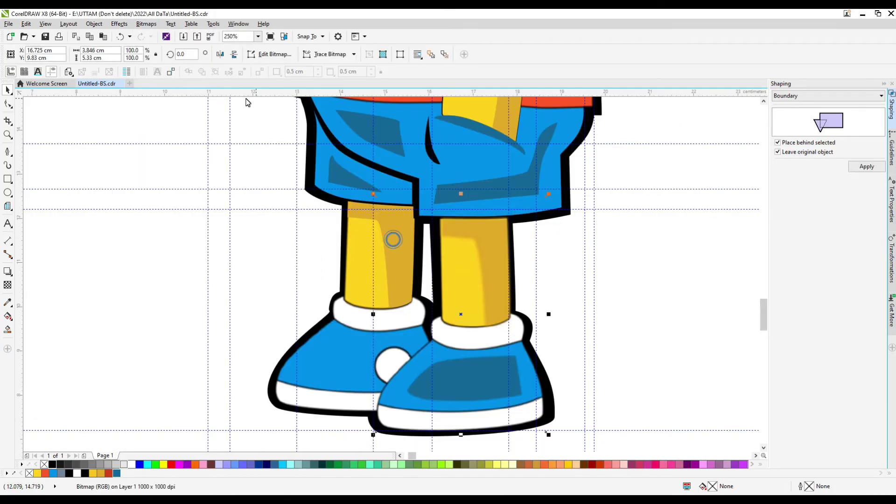
# Step: Convert the far leg's darker shading to a bitmap and apply a Gaussian Blur with a 9-pixel radius
pyautogui.click(394, 239)
pyautogui.click(146, 24)
pyautogui.click(172, 36)
pyautogui.click(419, 304)
pyautogui.click(146, 24)
pyautogui.click(261, 246)
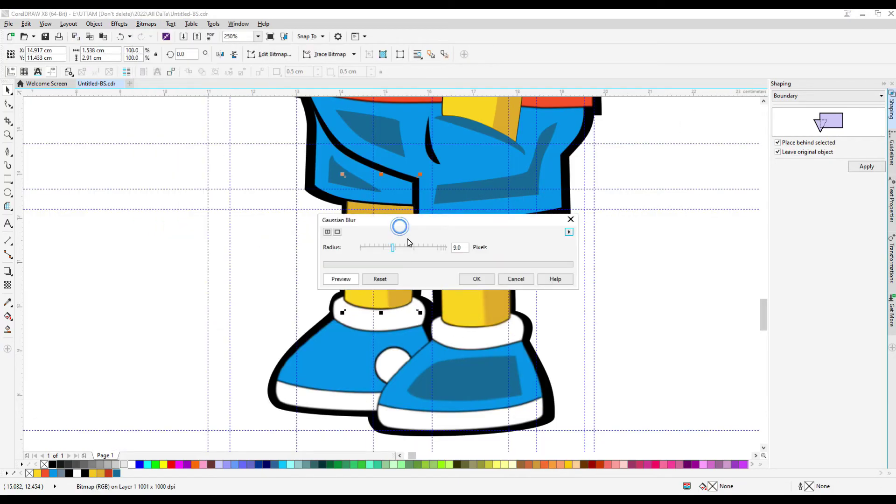
pyautogui.moveTo(401, 217); pyautogui.dragTo(402, 287)
pyautogui.click(476, 344)
# Step: Convert the near arm's yellow shape to a bitmap and soften its edges with a Gaussian Blur
pyautogui.scroll(-4, 469, 275)
pyautogui.click(469, 276)
pyautogui.scroll(4, 470, 275)
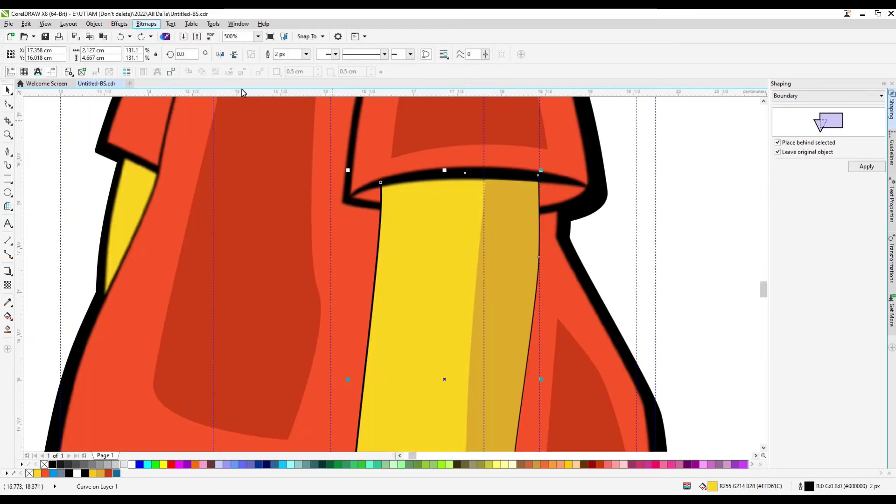
pyautogui.click(146, 24)
pyautogui.click(261, 247)
pyautogui.click(477, 279)
# Step: Convert the near arm's darker side shading to a bitmap and apply a Gaussian Blur to it
pyautogui.click(511, 280)
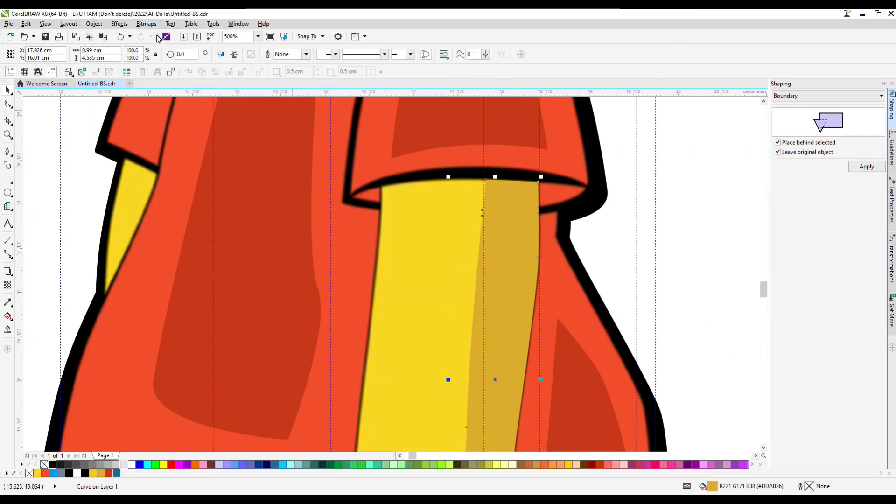
pyautogui.click(146, 24)
pyautogui.click(261, 246)
pyautogui.click(476, 278)
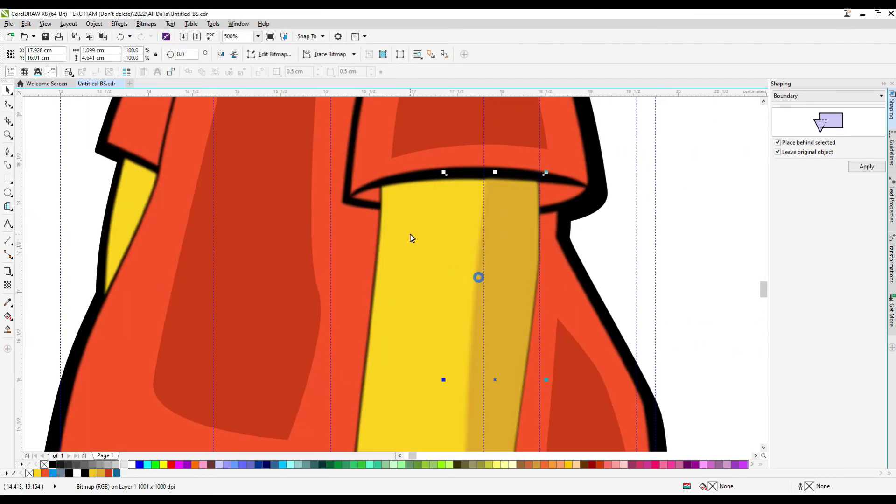
# Step: Convert the head artwork to a bitmap at 1000 dpi
pyautogui.scroll(-4, 501, 207)
pyautogui.click(146, 24)
pyautogui.click(166, 34)
pyautogui.click(425, 304)
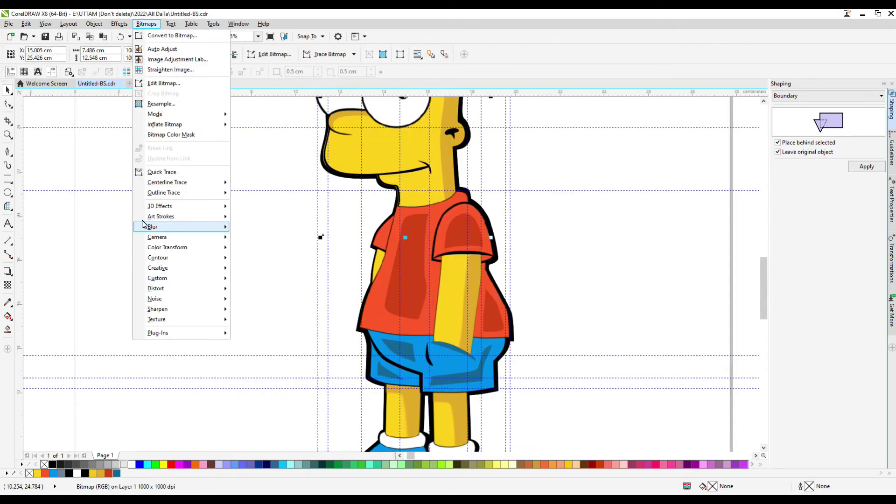
# Step: Try a Gaussian Blur on the head bitmap
pyautogui.click(147, 24)
pyautogui.click(272, 240)
pyautogui.press('Return')
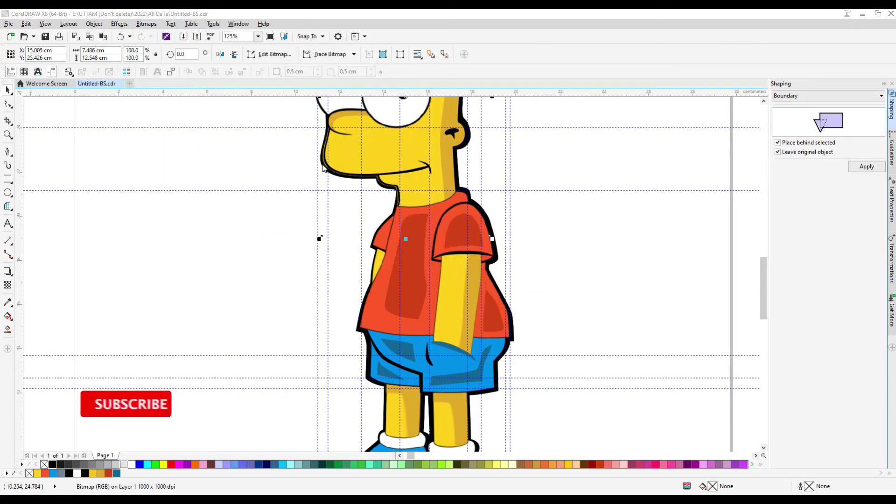
# Step: Try converting the head and its mouth line to a bitmap and softening it with a 10-pixel Gaussian Blur
pyautogui.scroll(2, 316, 311)
pyautogui.click(356, 236)
pyautogui.scroll(-1, 387, 187)
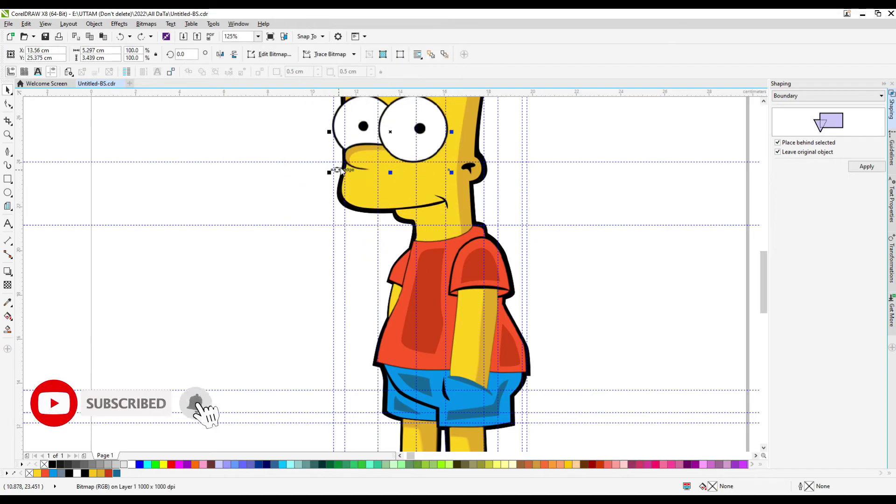
pyautogui.click(385, 213)
pyautogui.click(146, 23)
pyautogui.click(166, 34)
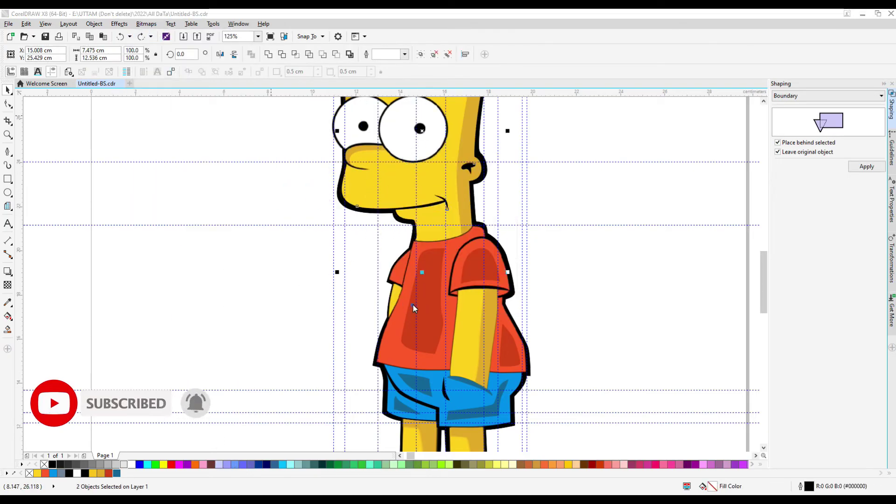
pyautogui.press('Return')
pyautogui.click(146, 24)
pyautogui.click(249, 239)
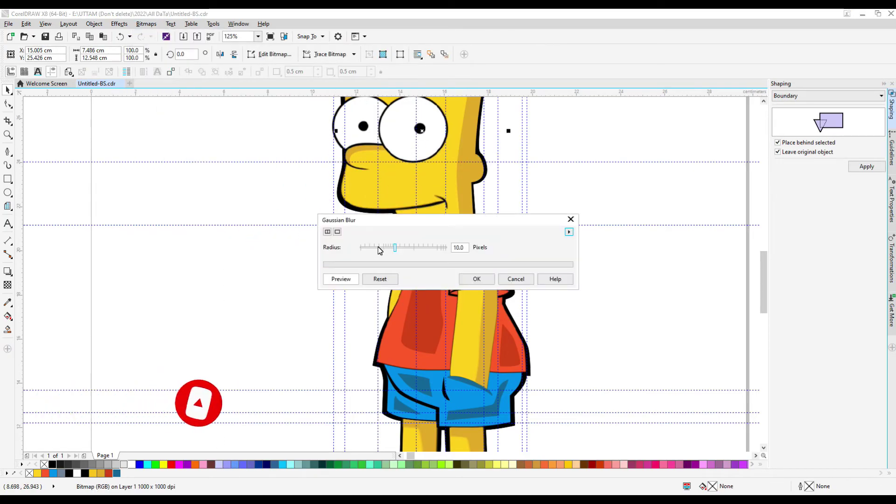
pyautogui.click(476, 279)
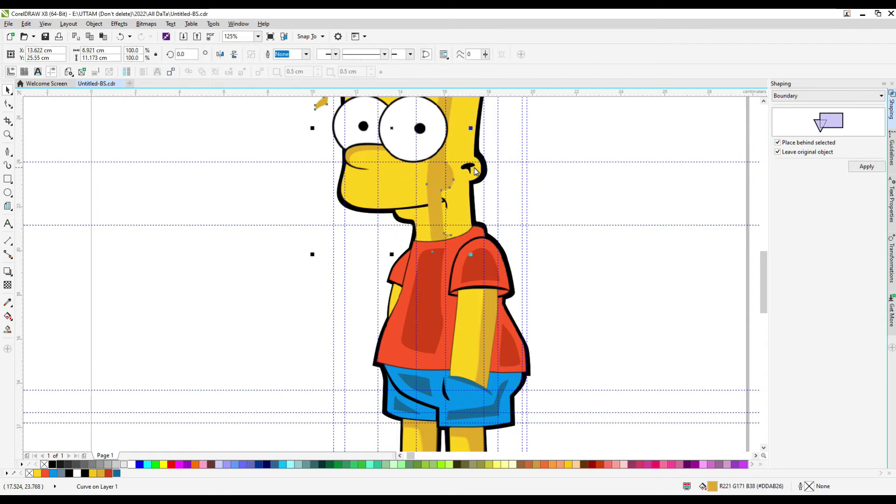
# Step: Try converting the three selected head shapes to a 1000 dpi bitmap and blurring it with a 10-pixel Gaussian Blur radius
pyautogui.click(497, 186)
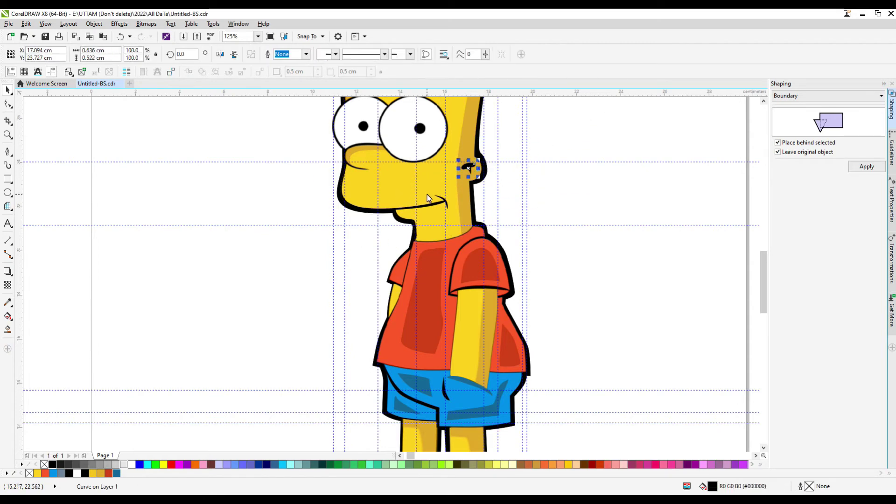
pyautogui.press('F10')
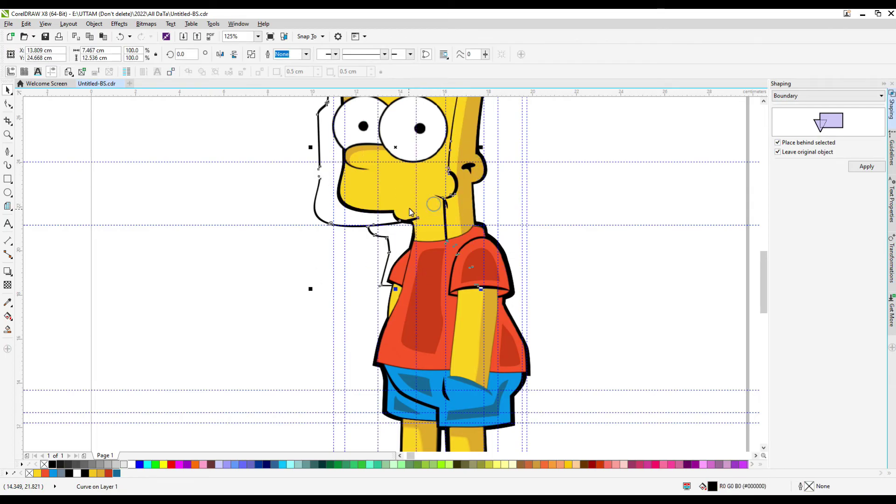
pyautogui.click(146, 24)
pyautogui.click(159, 34)
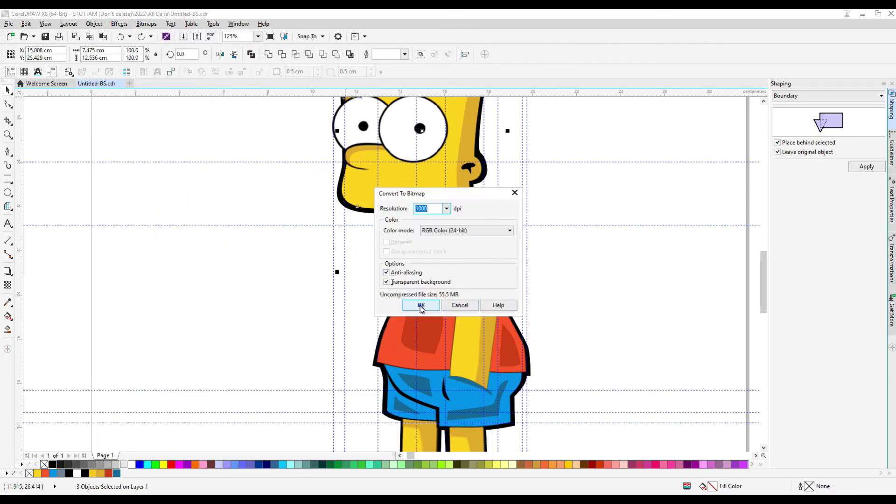
pyautogui.click(422, 304)
pyautogui.click(146, 24)
pyautogui.click(261, 173)
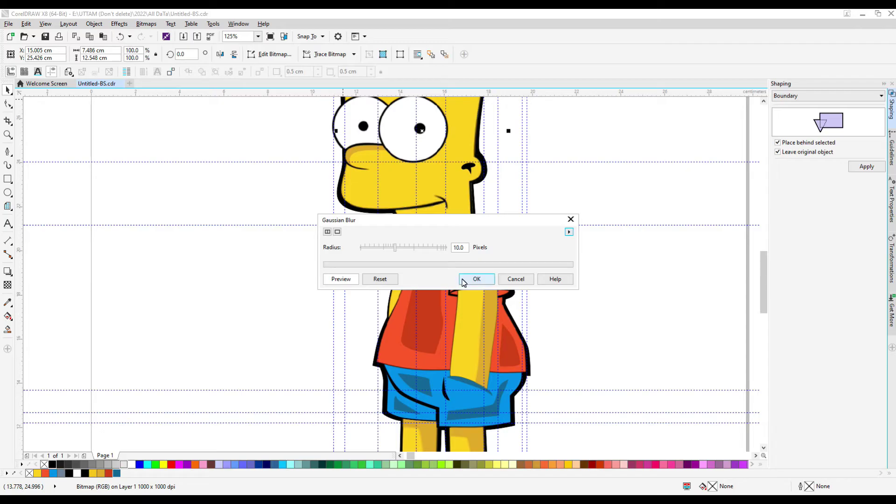
pyautogui.click(476, 279)
# Step: Move the head's darker side shading and the ear mark out to the side, clear of the head
pyautogui.scroll(-2, 462, 224)
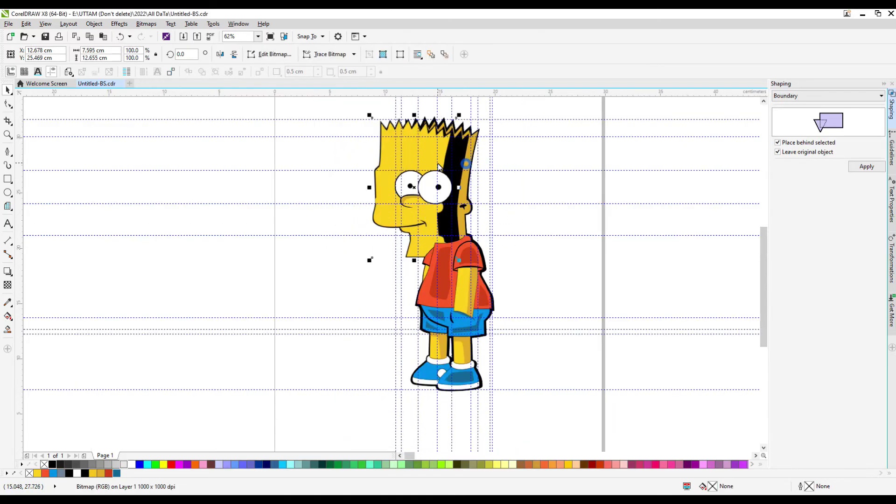
pyautogui.scroll(4, 438, 167)
pyautogui.scroll(-2, 398, 202)
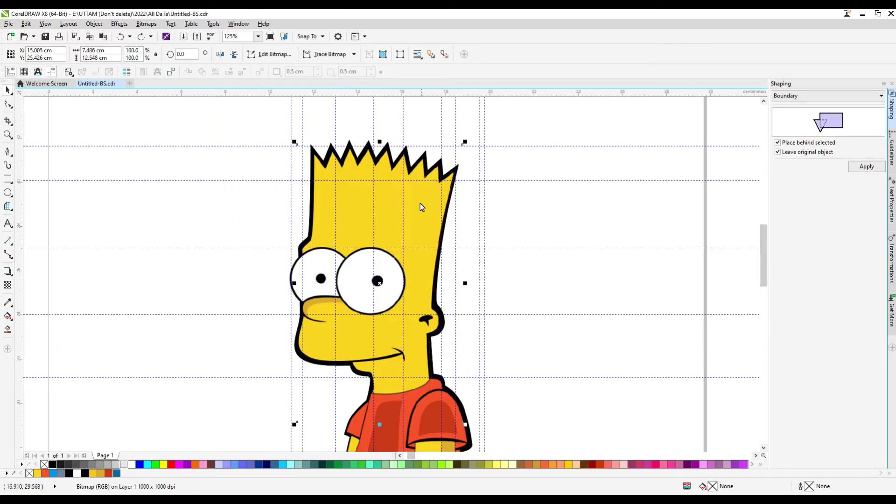
pyautogui.click(444, 205)
pyautogui.keyDown('shift'); pyautogui.click(426, 321); pyautogui.keyUp('shift')
pyautogui.moveTo(426, 321); pyautogui.dragTo(494, 321)
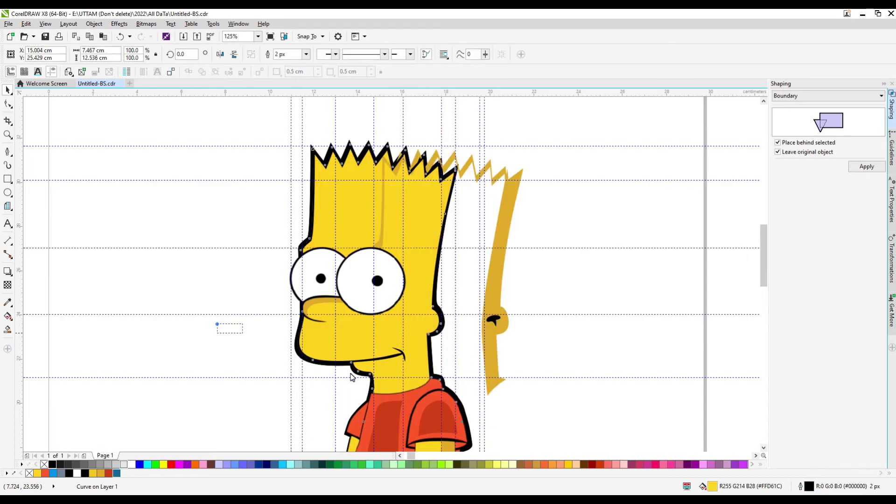
# Step: Try converting the outlined yellow head shape to a bitmap and applying a Gaussian Blur to it
pyautogui.scroll(-3, 317, 205)
pyautogui.scroll(1, 357, 331)
pyautogui.click(241, 264)
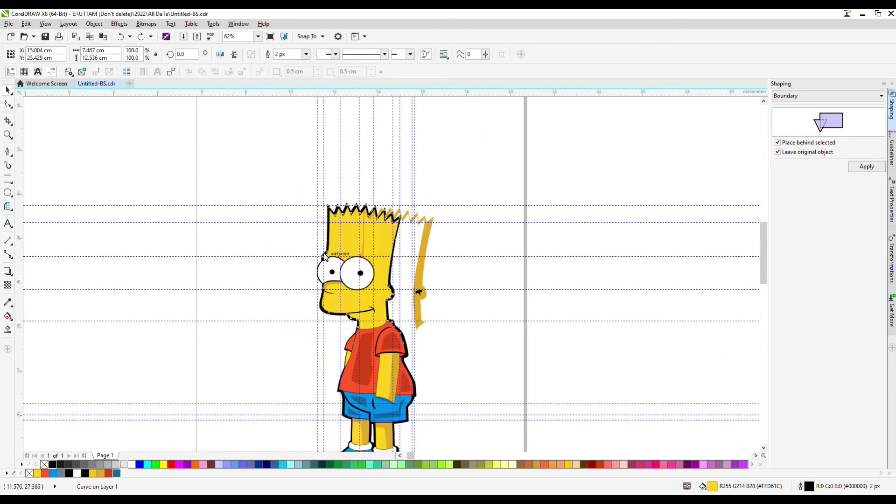
pyautogui.scroll(3, 324, 256)
pyautogui.scroll(-2, 282, 261)
pyautogui.click(147, 24)
pyautogui.click(359, 243)
pyautogui.click(146, 24)
pyautogui.click(164, 227)
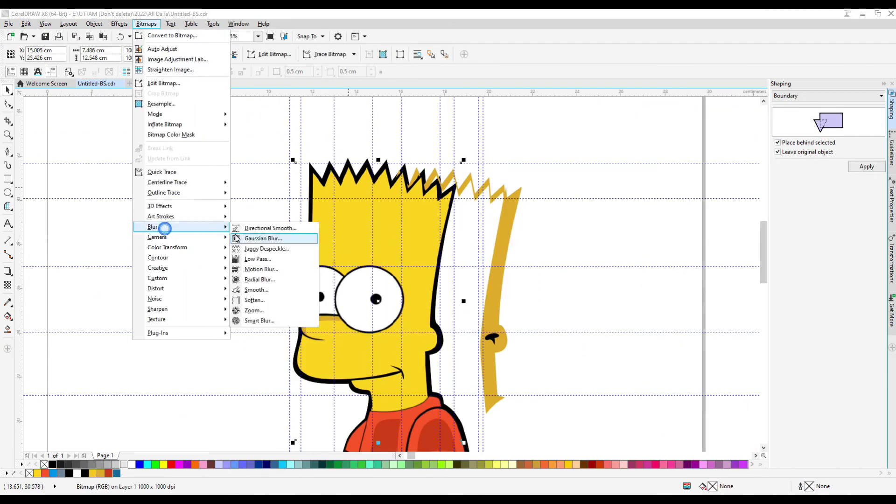
pyautogui.click(236, 238)
pyautogui.press('Escape')
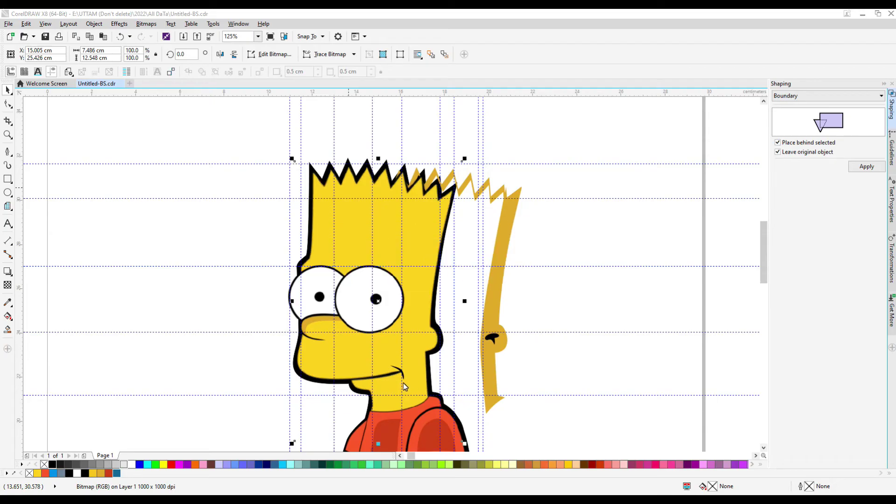
# Step: Try converting the small crease at the mouth corner to a bitmap and blurring it
pyautogui.scroll(2, 404, 387)
pyautogui.click(397, 373)
pyautogui.click(146, 24)
pyautogui.click(565, 321)
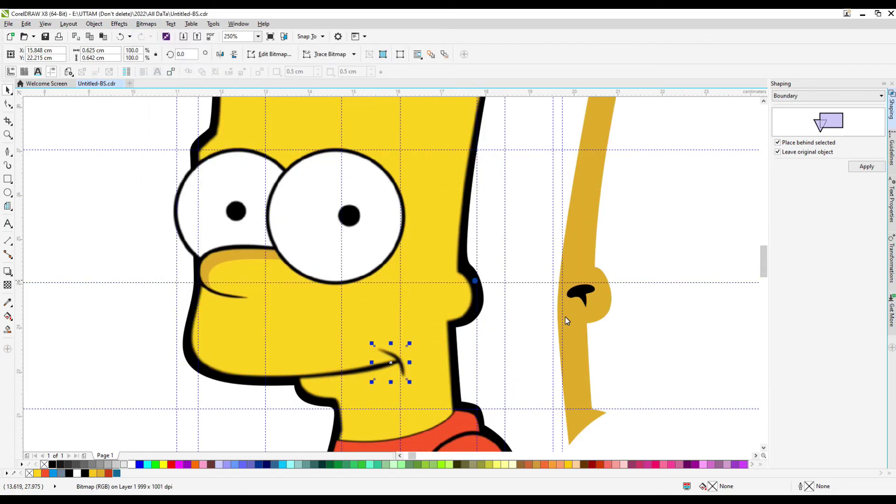
# Step: Move the darker side shading and the ear mark back onto the head
pyautogui.moveTo(467, 292); pyautogui.dragTo(420, 292)
pyautogui.scroll(-2, 420, 292)
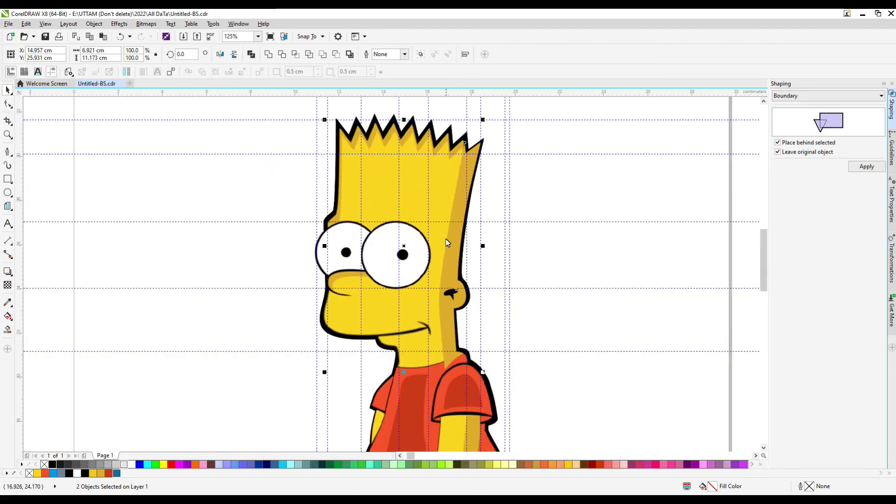
pyautogui.scroll(2, 373, 278)
# Step: Convert the outlined yellow head shape to a bitmap and cancel the Directional Smooth effect
pyautogui.click(200, 196)
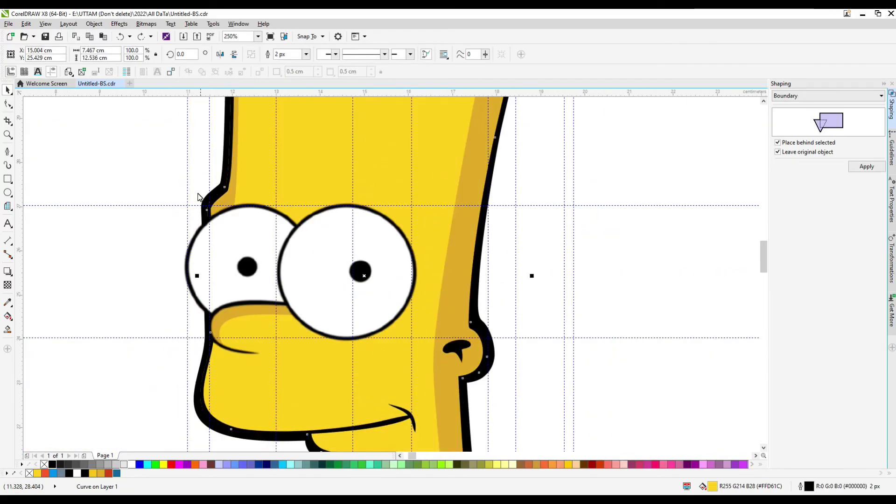
pyautogui.click(146, 24)
pyautogui.click(172, 36)
pyautogui.click(422, 305)
pyautogui.click(146, 24)
pyautogui.click(270, 228)
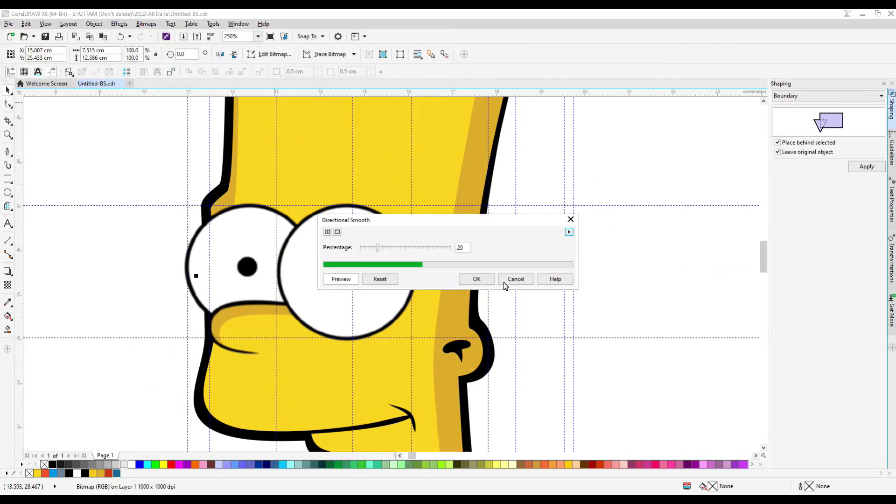
pyautogui.click(514, 278)
# Step: Try a Gaussian Blur on the whole head bitmap, check the hair spikes and undo it
pyautogui.click(146, 24)
pyautogui.click(185, 227)
pyautogui.click(263, 238)
pyautogui.press('Return')
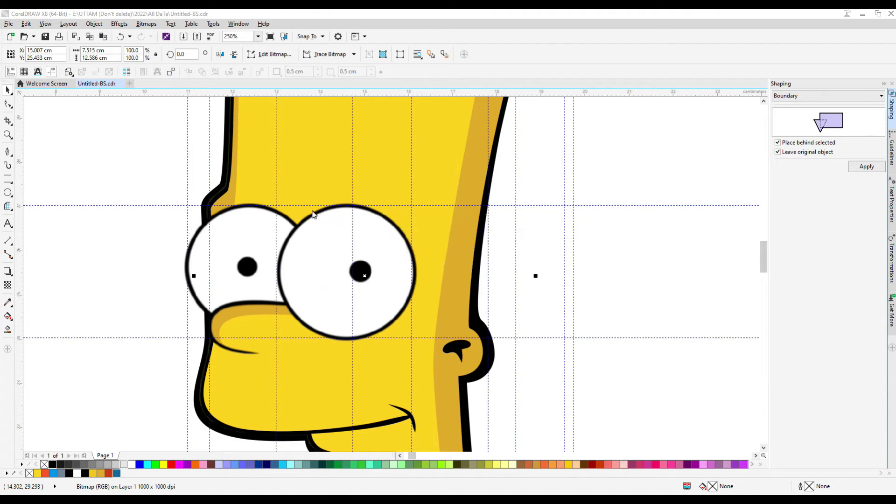
pyautogui.scroll(-2, 385, 227)
pyautogui.scroll(4, 292, 143)
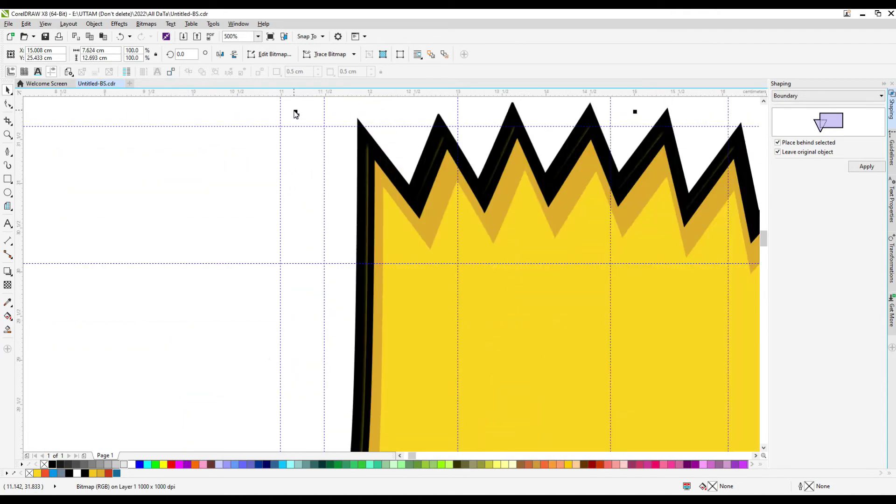
pyautogui.hotkey('ctrl', 'z')
# Step: Convert the head's black outline and mouth line to a bitmap and apply a Gaussian Blur with a 10-pixel radius
pyautogui.scroll(-2, 298, 220)
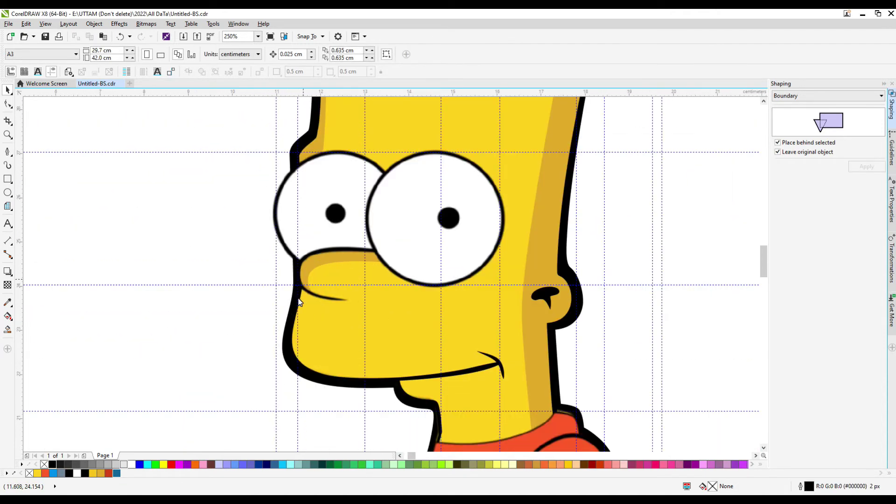
pyautogui.click(146, 24)
pyautogui.click(410, 304)
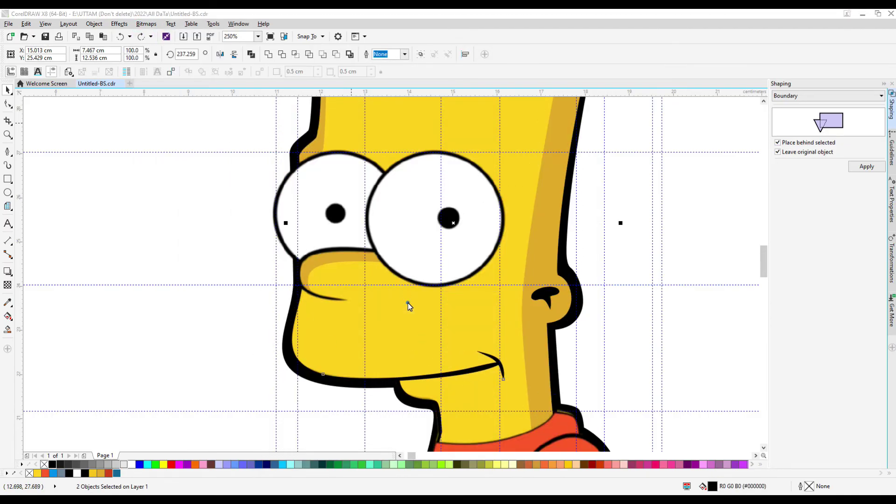
pyautogui.click(146, 24)
pyautogui.moveTo(174, 230)
pyautogui.click(262, 246)
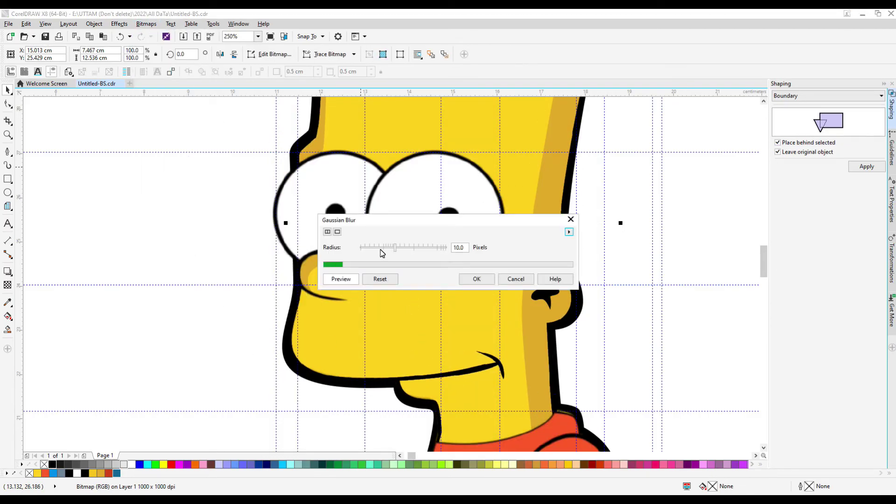
pyautogui.click(488, 278)
# Step: Convert the black ear mark to a bitmap and apply a Gaussian Blur to it
pyautogui.click(547, 299)
pyautogui.scroll(-2, 547, 299)
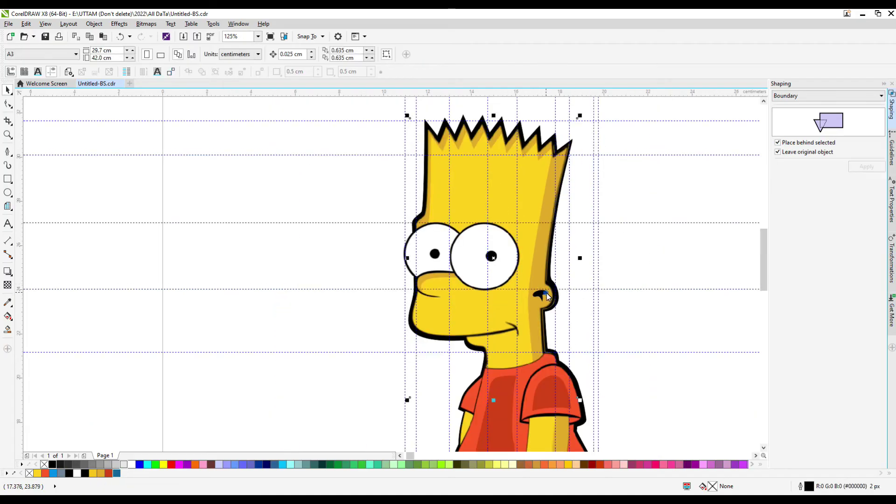
pyautogui.scroll(-2, 547, 299)
pyautogui.scroll(2, 547, 299)
pyautogui.click(146, 24)
pyautogui.press('Escape')
pyautogui.click(146, 24)
pyautogui.moveTo(174, 230)
pyautogui.click(261, 246)
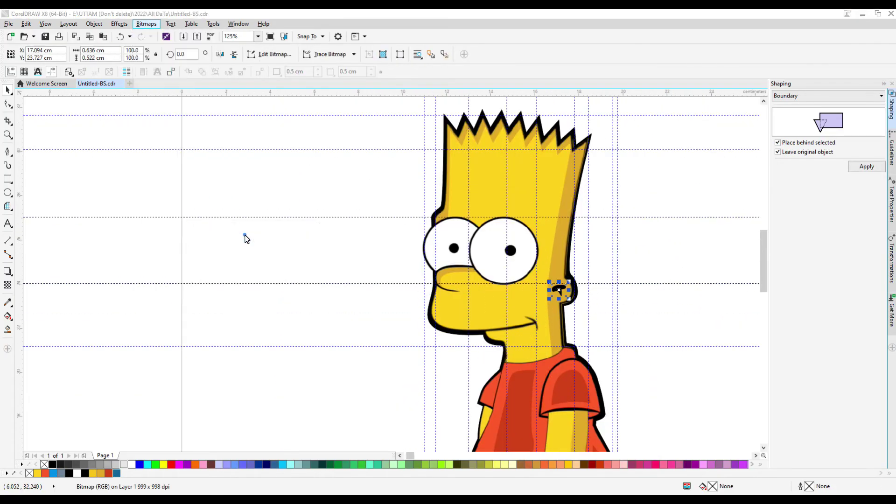
# Step: Move the head's outline bitmap aside, and convert the darker head shading to a bitmap with a Gaussian Blur
pyautogui.click(520, 238)
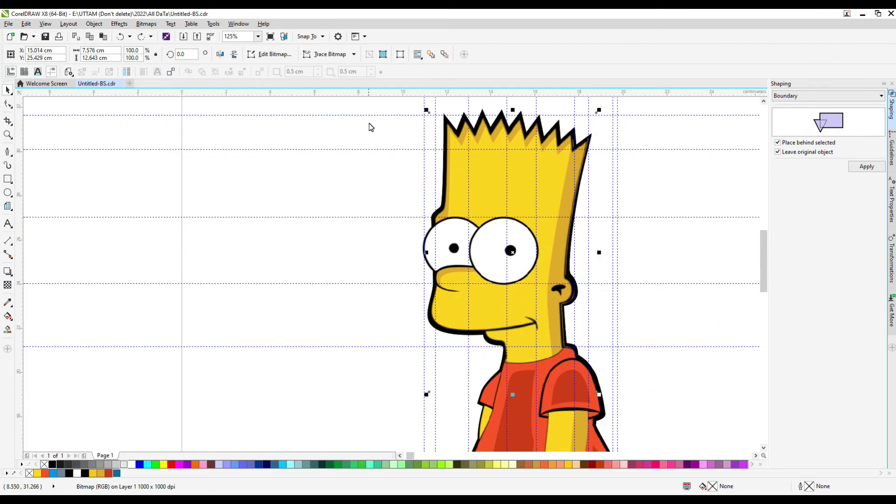
pyautogui.click(562, 191)
pyautogui.click(146, 23)
pyautogui.moveTo(176, 242)
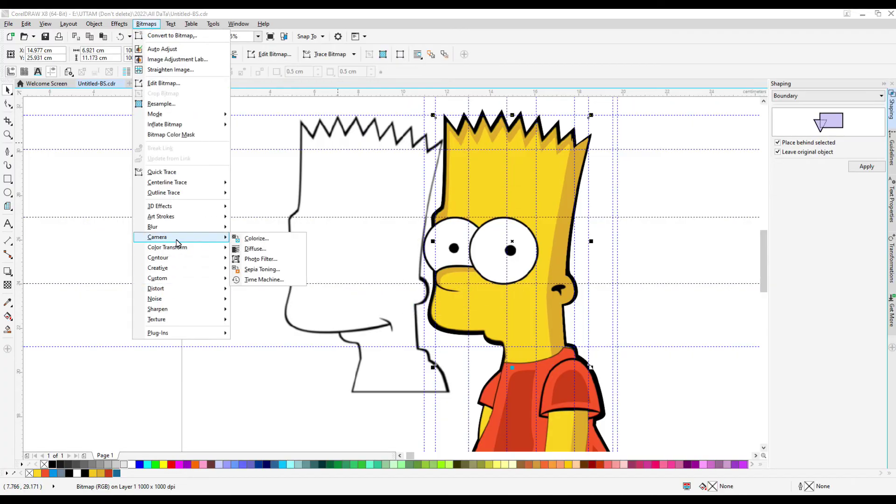
pyautogui.click(243, 244)
pyautogui.click(465, 279)
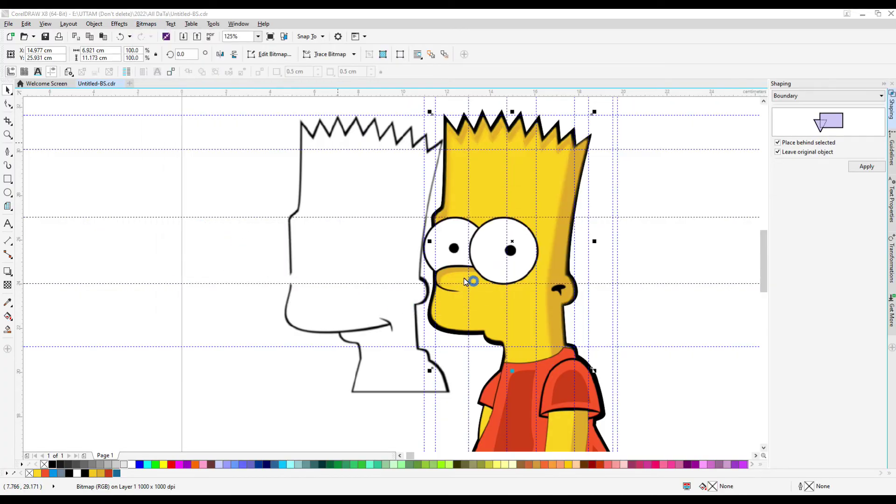
# Step: Place the outline bitmap back over the head and enlarge it slightly to about 7.64 by 12.70 cm
pyautogui.moveTo(372, 262); pyautogui.dragTo(513, 258)
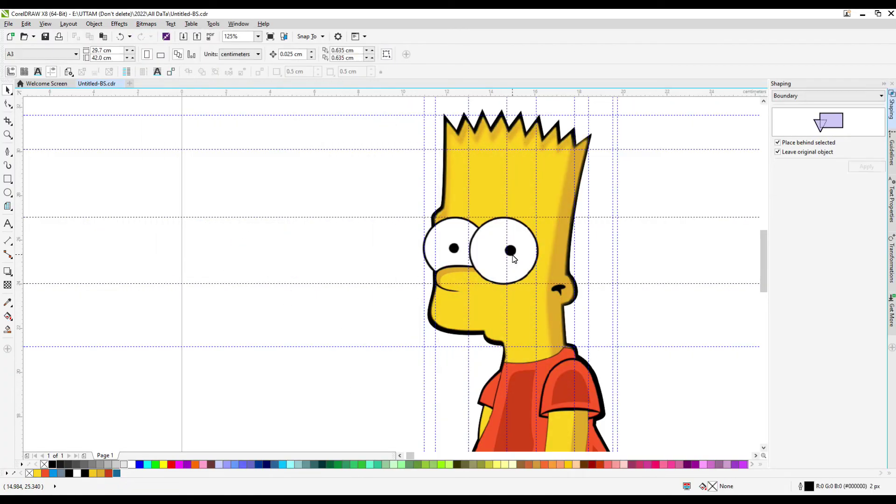
pyautogui.scroll(3, 489, 323)
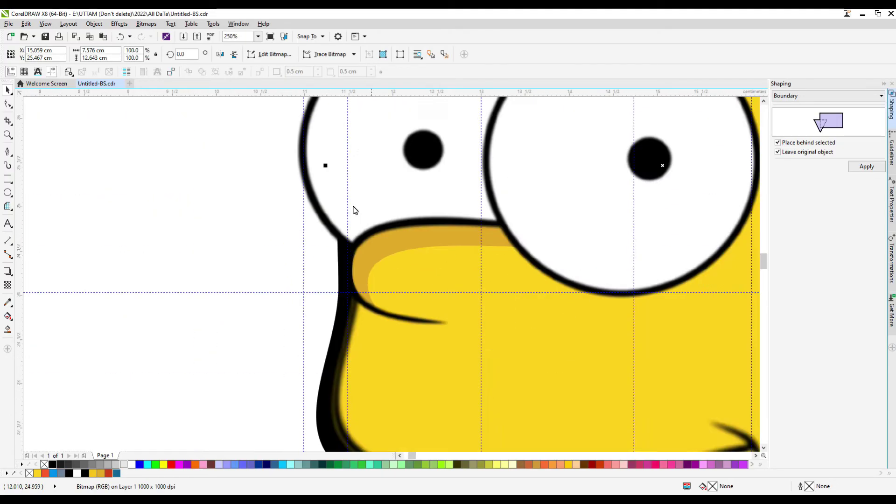
pyautogui.moveTo(316, 165); pyautogui.dragTo(314, 169)
pyautogui.scroll(2, 375, 330)
pyautogui.scroll(-3, 566, 260)
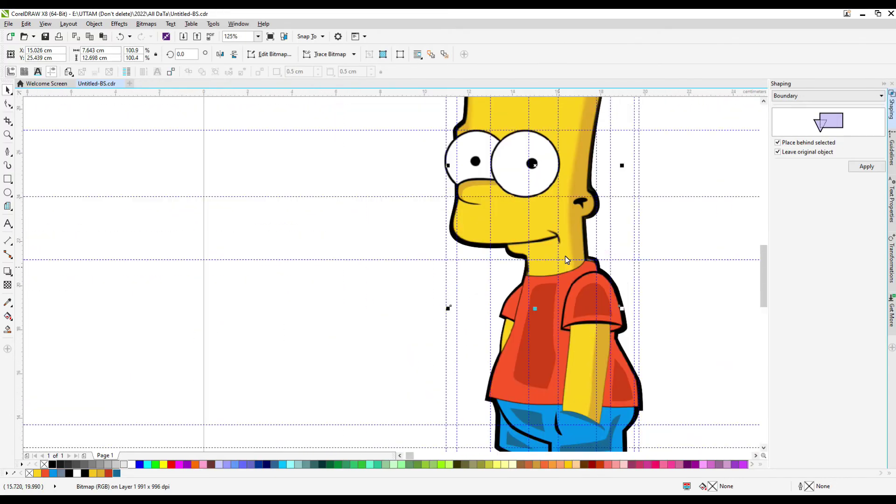
# Step: Stretch the head's outline bitmap to about 7.83 cm wide and 12.77 cm high to fit the head
pyautogui.scroll(3, 626, 170)
pyautogui.moveTo(626, 170); pyautogui.dragTo(628, 171)
pyautogui.scroll(-3, 584, 257)
pyautogui.scroll(-1, 413, 346)
pyautogui.scroll(3, 466, 234)
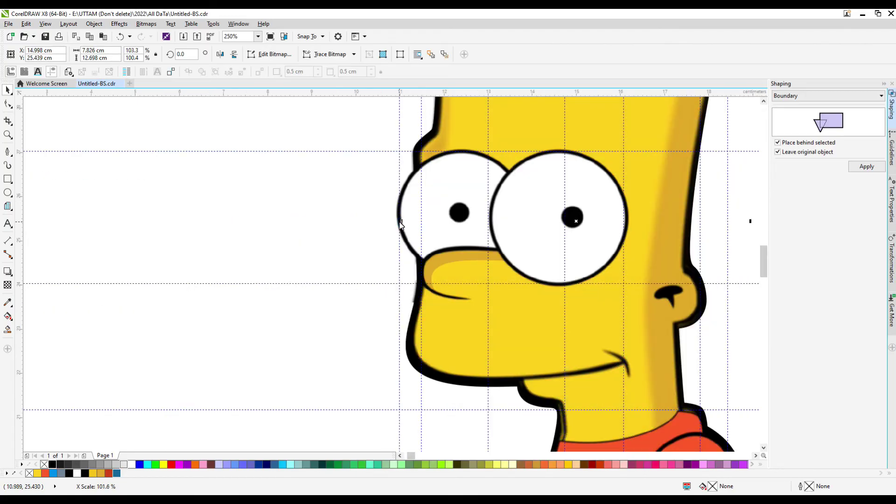
pyautogui.scroll(-2, 487, 192)
pyautogui.scroll(2, 455, 188)
pyautogui.moveTo(454, 186); pyautogui.dragTo(454, 180)
pyautogui.scroll(-3, 453, 181)
pyautogui.scroll(4, 450, 177)
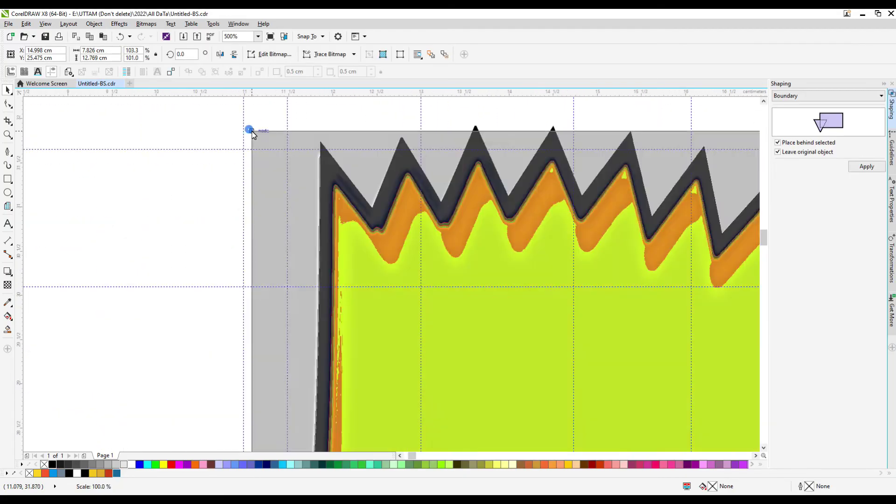
# Step: Draw a closed curve of about 6.95 by 3.74 cm around the hair spikes and adjust a node at the front spike
pyautogui.scroll(-3, 340, 256)
pyautogui.scroll(-1, 340, 256)
pyautogui.scroll(1, 307, 334)
pyautogui.scroll(-2, 306, 333)
pyautogui.scroll(2, 304, 206)
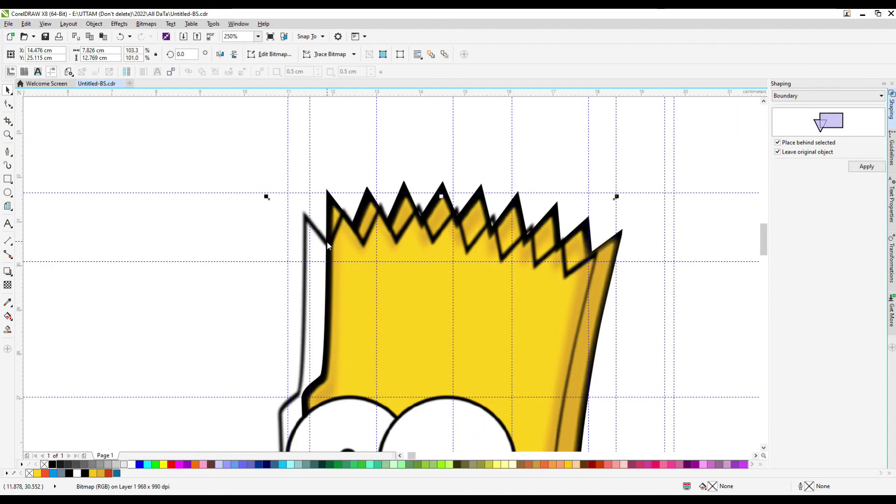
pyautogui.moveTo(464, 182); pyautogui.dragTo(465, 187)
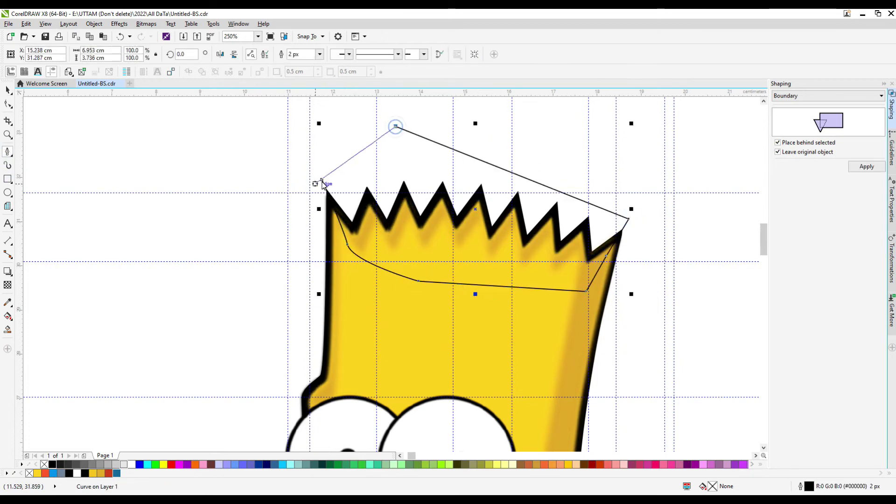
pyautogui.rightClick(473, 141)
pyautogui.press('Escape')
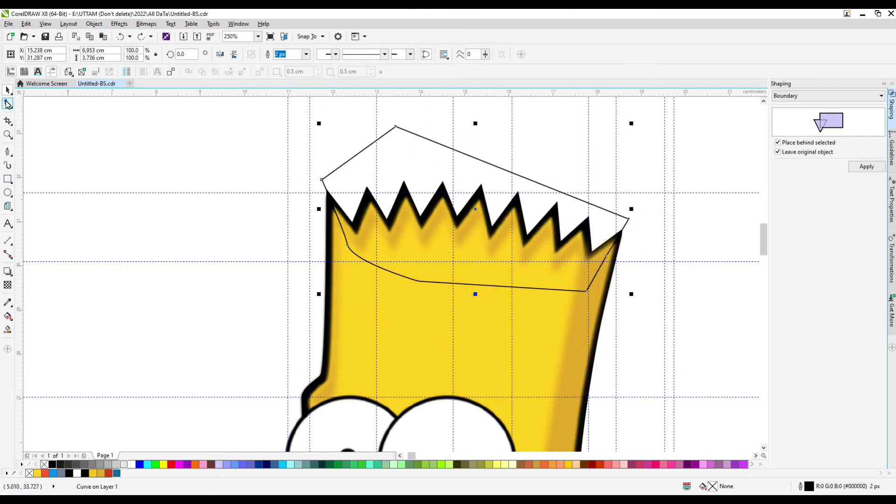
pyautogui.press('F10')
pyautogui.scroll(2, 323, 204)
pyautogui.moveTo(328, 198); pyautogui.dragTo(327, 198)
pyautogui.scroll(-6, 327, 187)
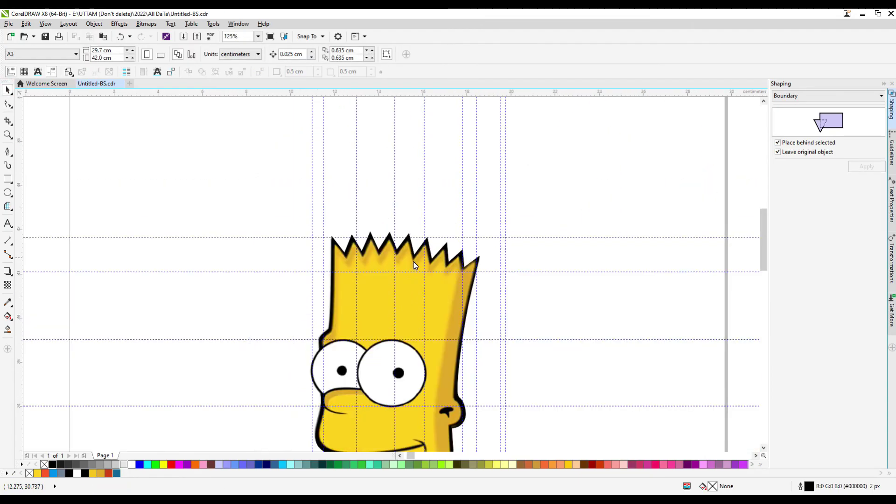
# Step: Convert the two black crease lines on the shorts to a 1000 dpi bitmap and apply a Gaussian Blur
pyautogui.click(430, 314)
pyautogui.scroll(6, 430, 314)
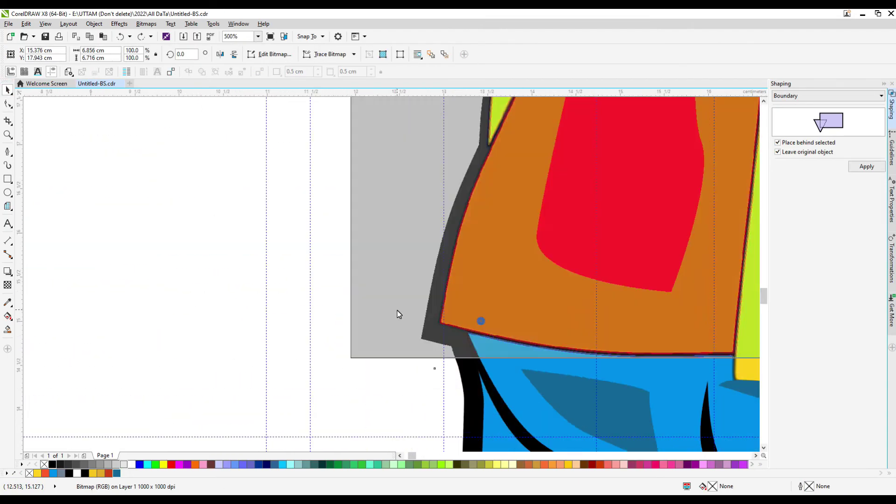
pyautogui.scroll(-4, 353, 202)
pyautogui.click(146, 24)
pyautogui.click(181, 34)
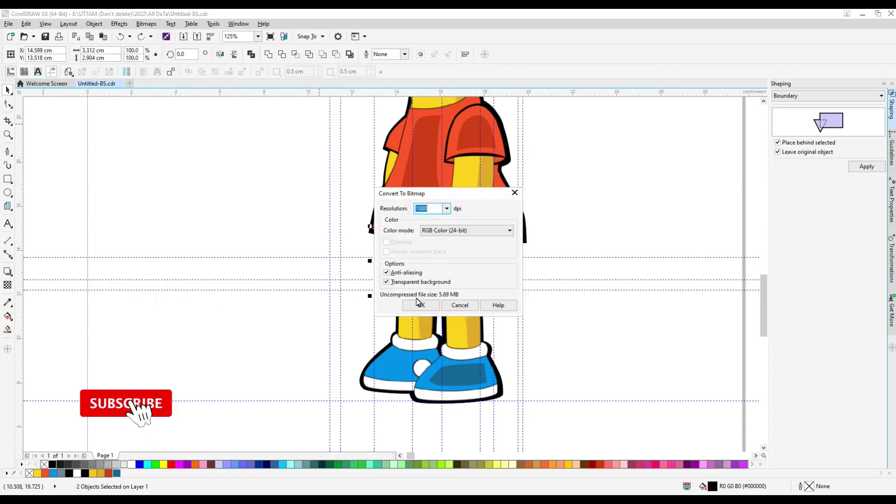
pyautogui.click(417, 303)
pyautogui.click(147, 24)
pyautogui.moveTo(173, 225)
pyautogui.click(252, 254)
pyautogui.click(622, 266)
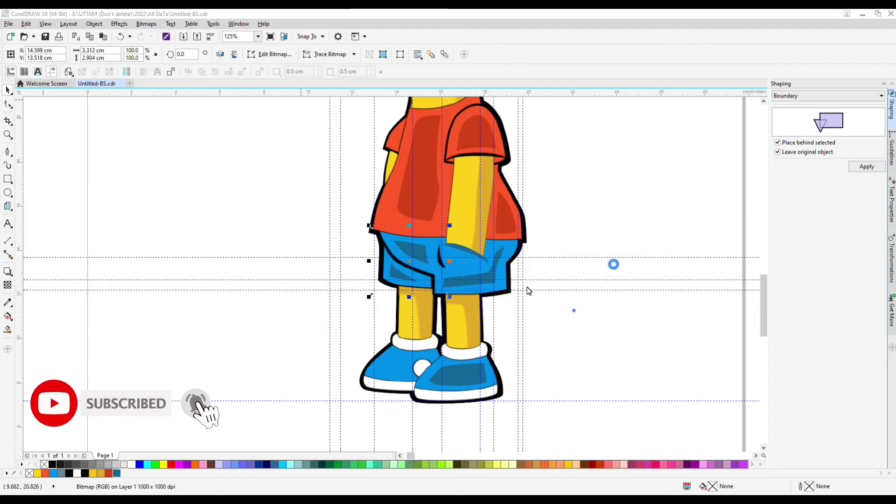
# Step: Apply a Gaussian Blur with a 15-pixel radius to the shadow bitmap below the hand on the shorts
pyautogui.click(466, 252)
pyautogui.click(146, 23)
pyautogui.click(252, 255)
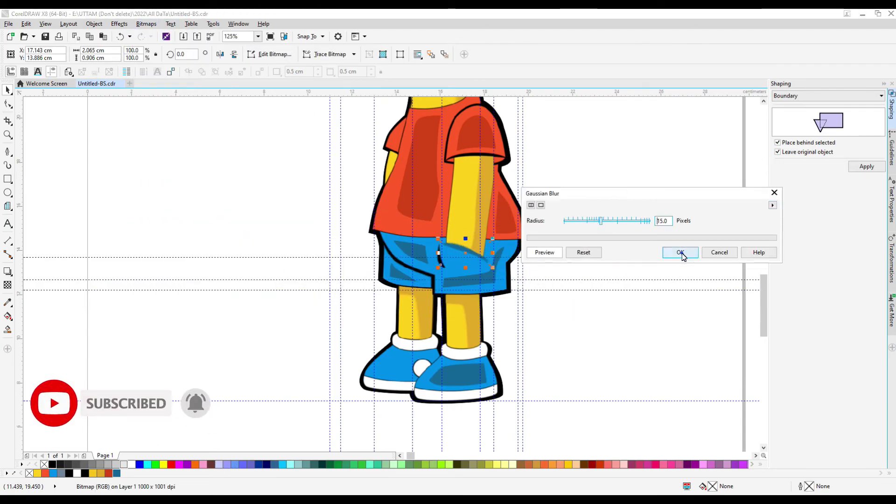
pyautogui.click(680, 252)
# Step: Apply a Gaussian Blur to the darker blue shading bitmap on the shorts
pyautogui.click(407, 249)
pyautogui.click(146, 24)
pyautogui.click(252, 255)
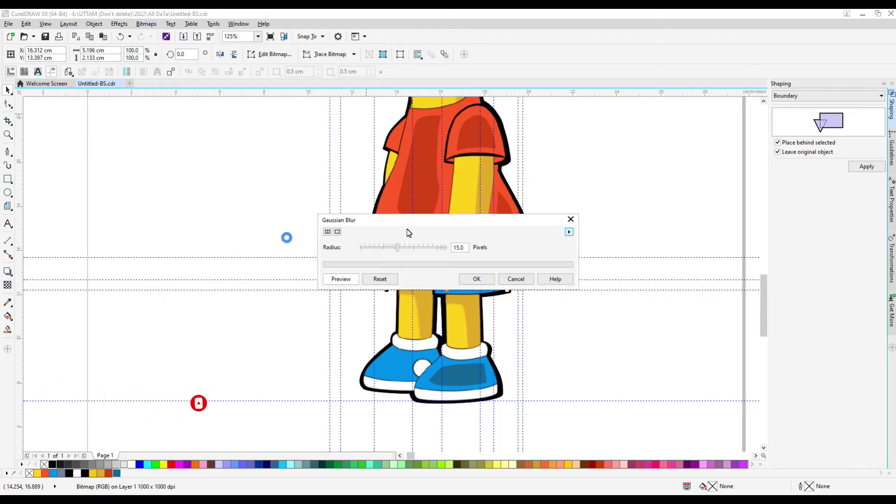
pyautogui.moveTo(406, 220); pyautogui.dragTo(635, 190)
pyautogui.click(705, 248)
# Step: Convert the darker red shading at the shirt's back edge to a 1000 dpi bitmap and apply a Gaussian Blur
pyautogui.scroll(3, 535, 289)
pyautogui.click(536, 289)
pyautogui.click(146, 24)
pyautogui.click(172, 35)
pyautogui.click(420, 304)
pyautogui.click(146, 23)
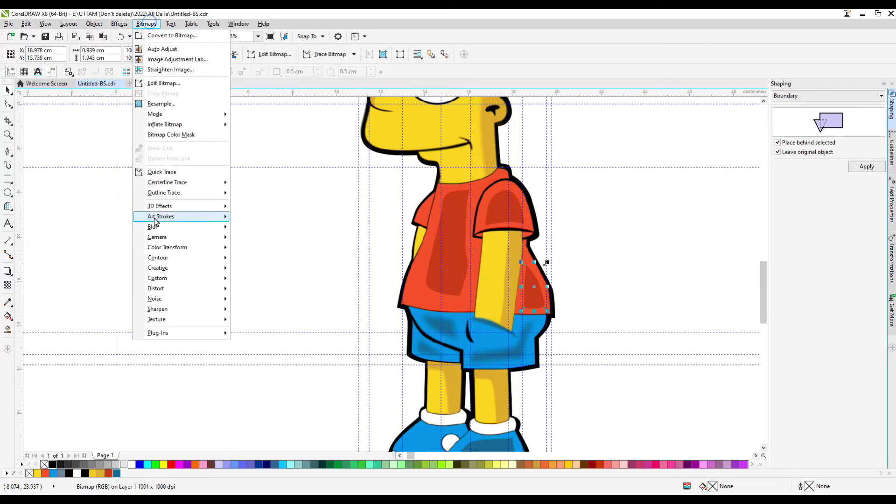
pyautogui.moveTo(156, 227)
pyautogui.click(278, 238)
pyautogui.moveTo(446, 220); pyautogui.dragTo(680, 172)
pyautogui.click(704, 230)
# Step: Convert the near sleeve's darker red shading to a bitmap and apply a Gaussian Blur
pyautogui.click(504, 208)
pyautogui.click(146, 24)
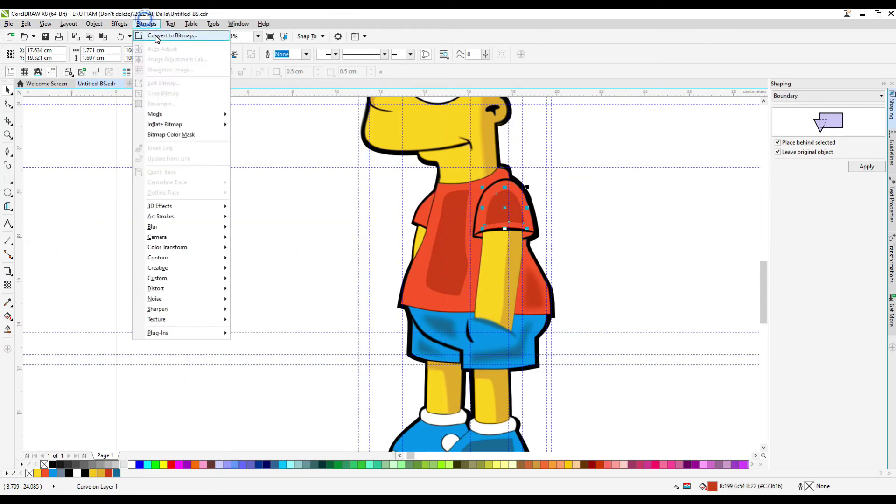
pyautogui.click(156, 36)
pyautogui.click(420, 303)
pyautogui.click(146, 24)
pyautogui.click(278, 238)
pyautogui.click(486, 336)
# Step: Convert the large darker red shading on the shirt's front to a 1000 dpi bitmap with a 78-pixel Gaussian Blur
pyautogui.click(447, 242)
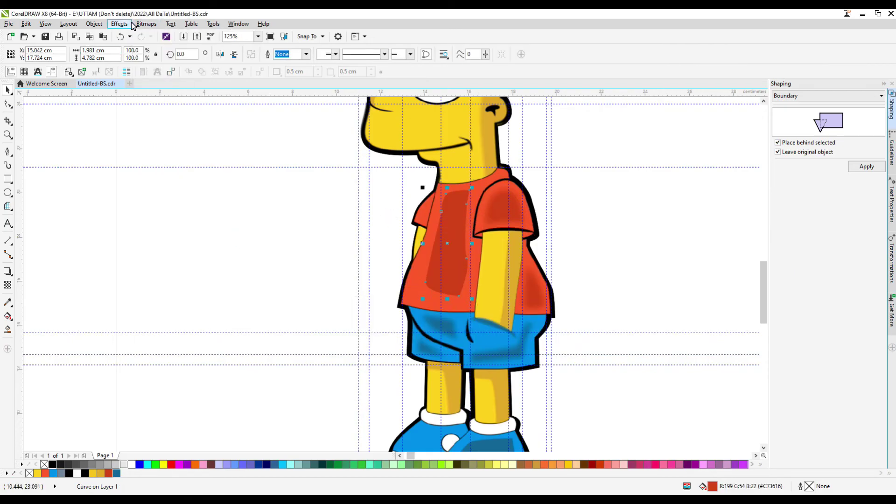
pyautogui.click(146, 24)
pyautogui.click(156, 36)
pyautogui.click(420, 304)
pyautogui.click(146, 24)
pyautogui.click(279, 238)
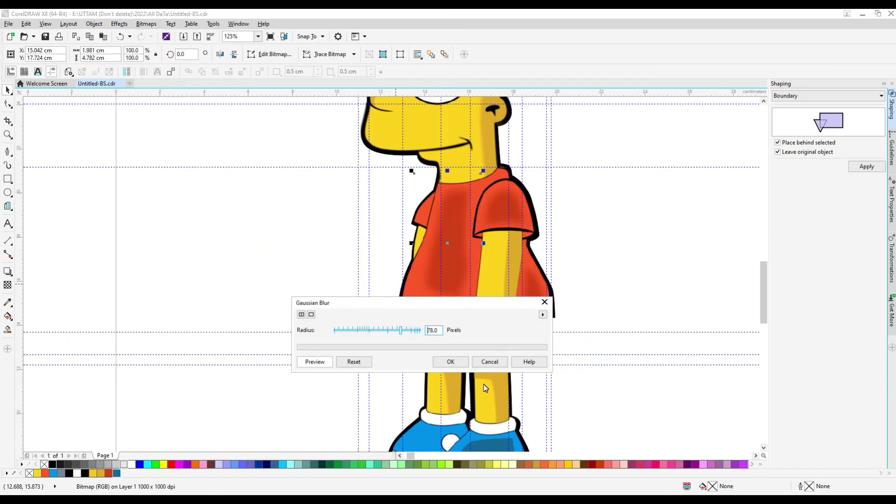
pyautogui.press('Return')
# Step: Apply a second Gaussian Blur to the shorts' darker blue shading bitmap to soften it further
pyautogui.scroll(1, 486, 240)
pyautogui.scroll(-4, 417, 393)
pyautogui.scroll(3, 420, 280)
pyautogui.click(427, 270)
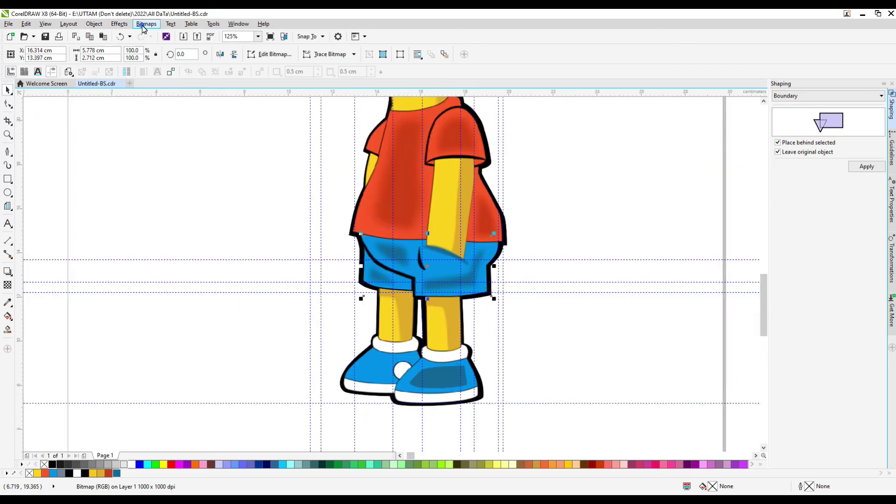
pyautogui.click(146, 24)
pyautogui.moveTo(156, 227)
pyautogui.click(278, 238)
pyautogui.press('Return')
# Step: Convert the near leg and shoe line work to a 1000 dpi bitmap and apply a Gaussian Blur of 1.5 pixels
pyautogui.click(436, 386)
pyautogui.scroll(1, 438, 396)
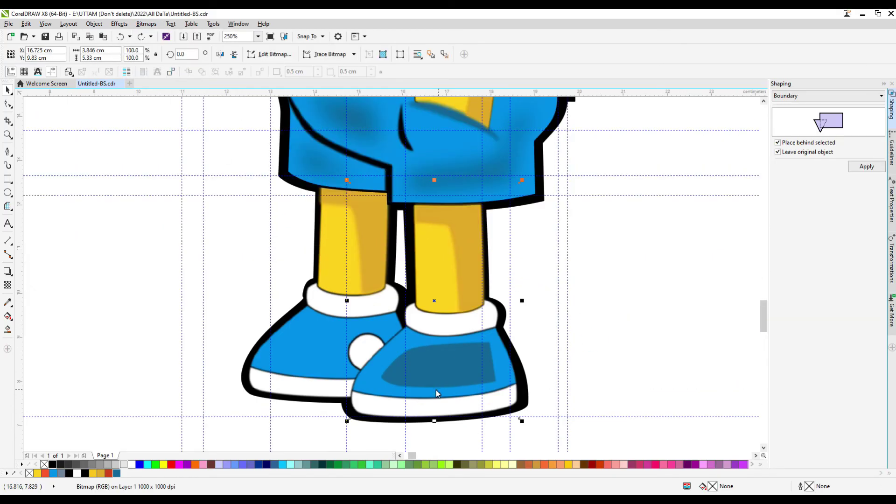
pyautogui.scroll(-1, 433, 385)
pyautogui.click(427, 377)
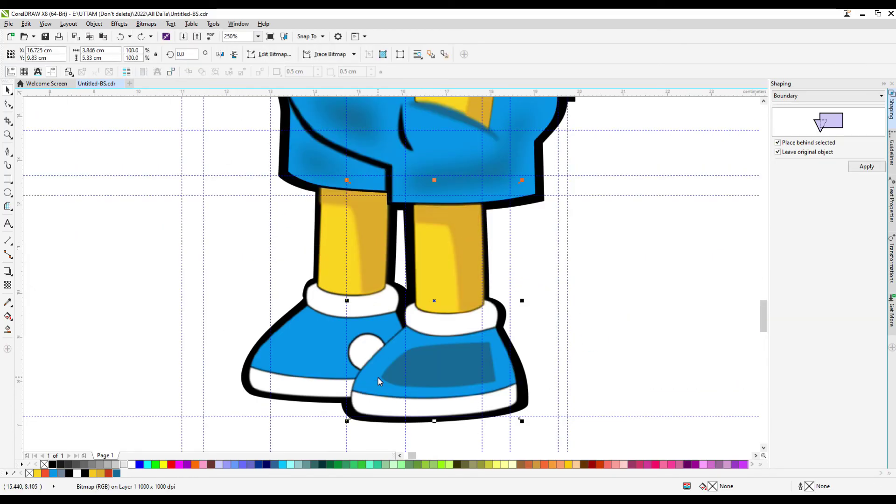
pyautogui.scroll(-1, 378, 377)
pyautogui.click(146, 24)
pyautogui.click(157, 36)
pyautogui.press('Return')
pyautogui.click(146, 23)
pyautogui.click(260, 240)
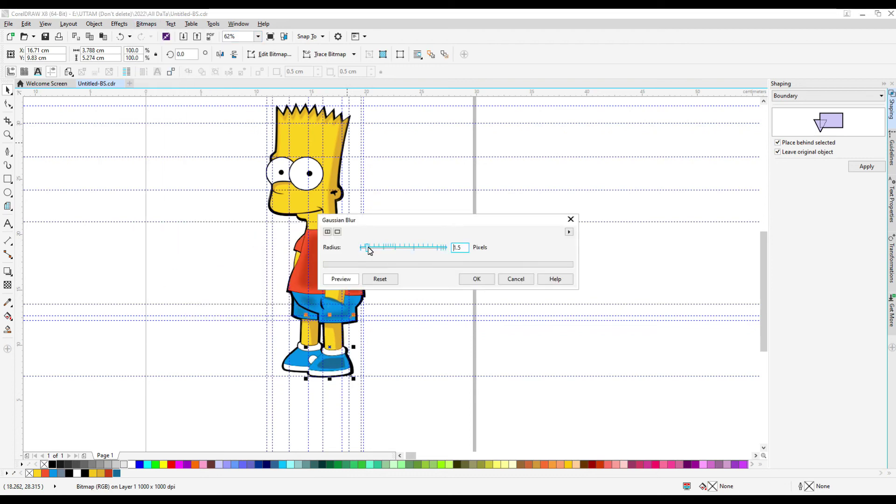
pyautogui.press('Return')
# Step: Convert the dark blue shading on the near shoe to a 1000 dpi bitmap and apply a Gaussian Blur
pyautogui.scroll(2, 340, 369)
pyautogui.click(339, 369)
pyautogui.click(146, 24)
pyautogui.click(157, 36)
pyautogui.click(424, 304)
pyautogui.click(146, 24)
pyautogui.click(275, 246)
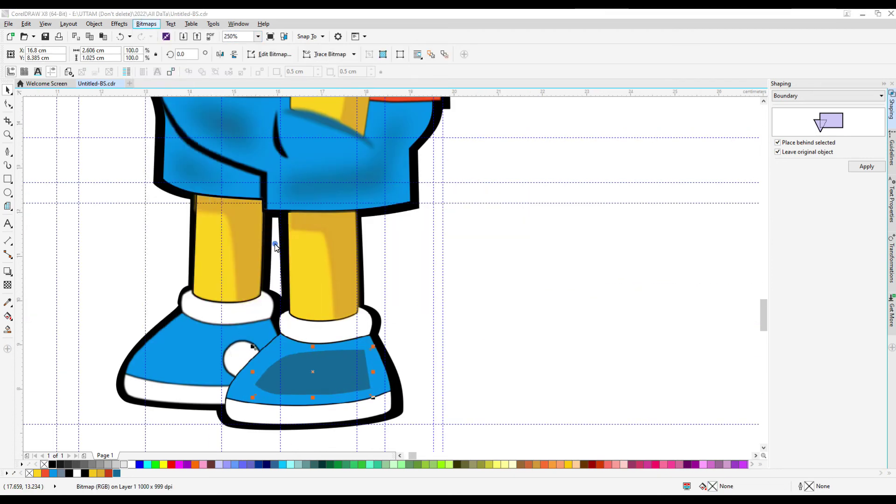
pyautogui.press('Return')
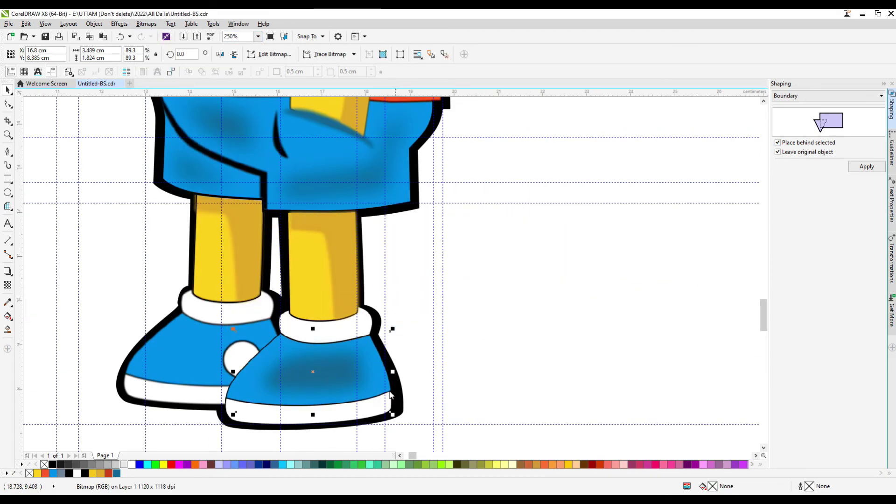
# Step: Place a copy of the blurred shoe shading on the far shoe, sized about 2.80 by 1.83 cm
pyautogui.moveTo(398, 322); pyautogui.dragTo(84, 314)
pyautogui.hscroll(-1, 186, 336)
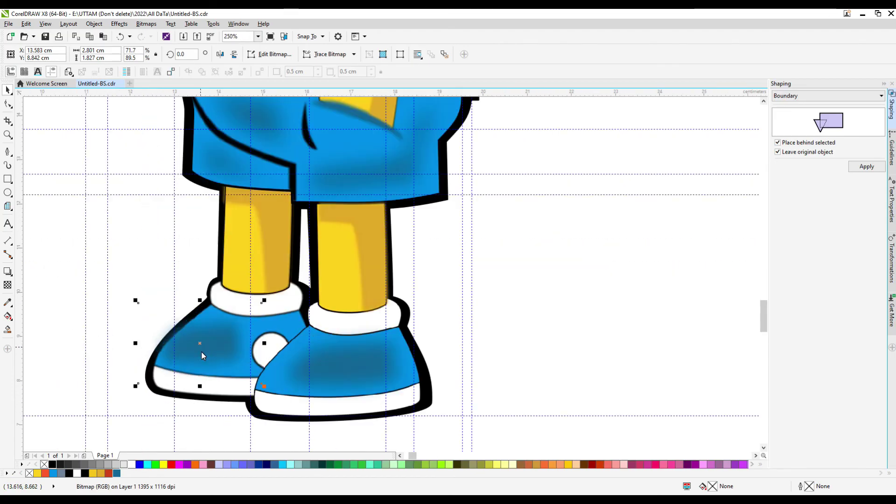
# Step: Examine the hair spikes and the shirt's sleeve and hem outlines at close range
pyautogui.scroll(-5, 175, 370)
pyautogui.scroll(8, 327, 224)
pyautogui.click(401, 327)
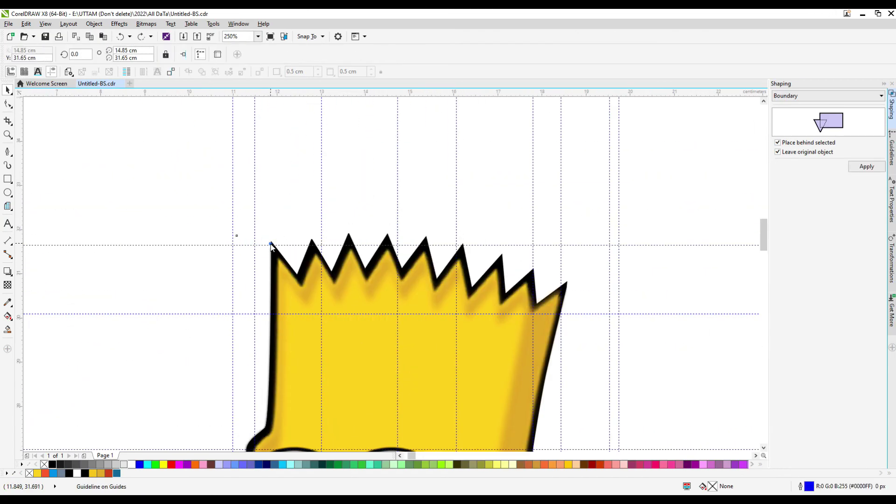
pyautogui.scroll(-6, 327, 233)
pyautogui.scroll(5, 386, 204)
pyautogui.scroll(-5, 338, 261)
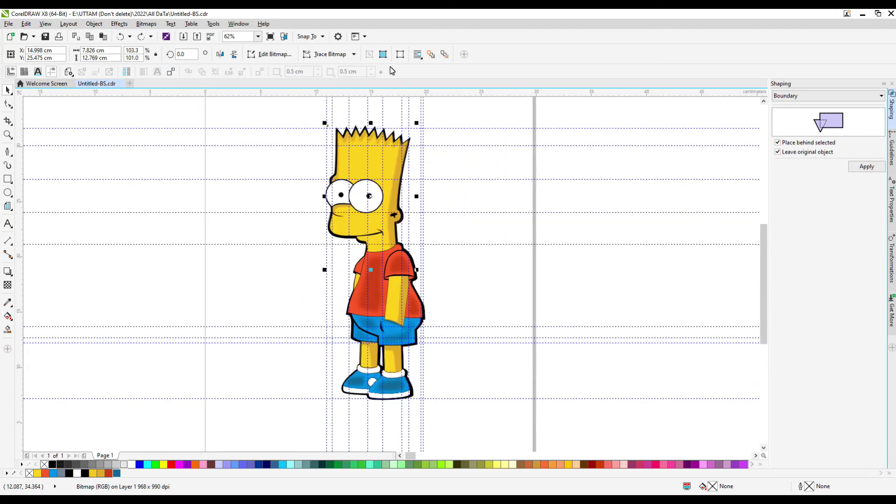
pyautogui.scroll(6, 339, 261)
pyautogui.click(388, 334)
pyautogui.scroll(-4, 388, 334)
pyautogui.scroll(3, 401, 280)
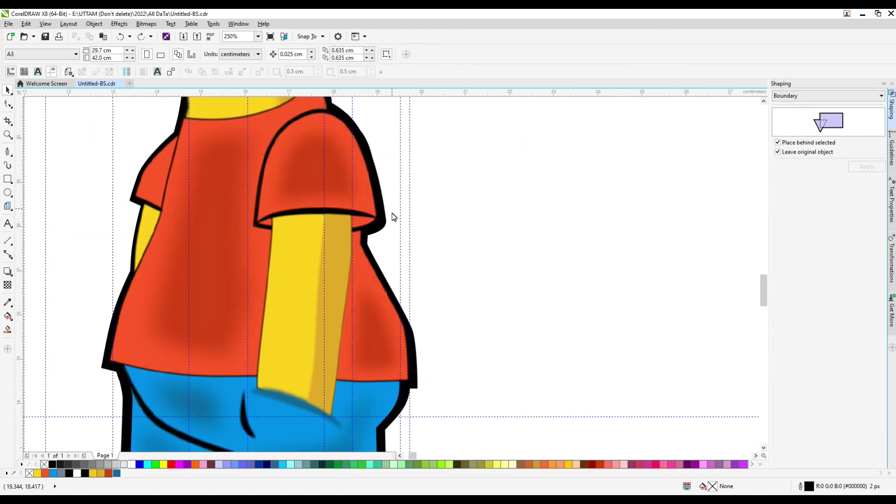
pyautogui.click(416, 383)
pyautogui.click(417, 392)
# Step: Apply a Gaussian Blur to the bitmap of the darker shading at the top of the muzzle
pyautogui.scroll(-4, 417, 391)
pyautogui.scroll(6, 341, 316)
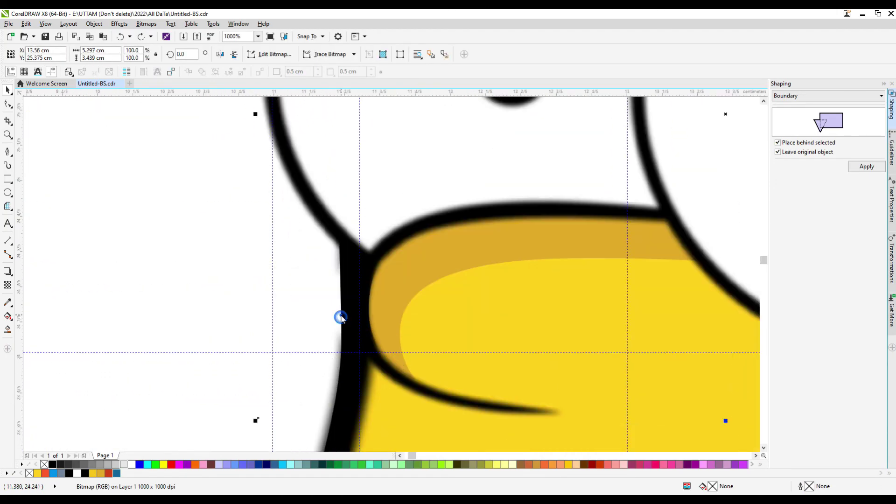
pyautogui.scroll(-6, 442, 281)
pyautogui.scroll(4, 441, 281)
pyautogui.moveTo(134, 222); pyautogui.dragTo(391, 301)
pyautogui.click(146, 24)
pyautogui.moveTo(160, 228)
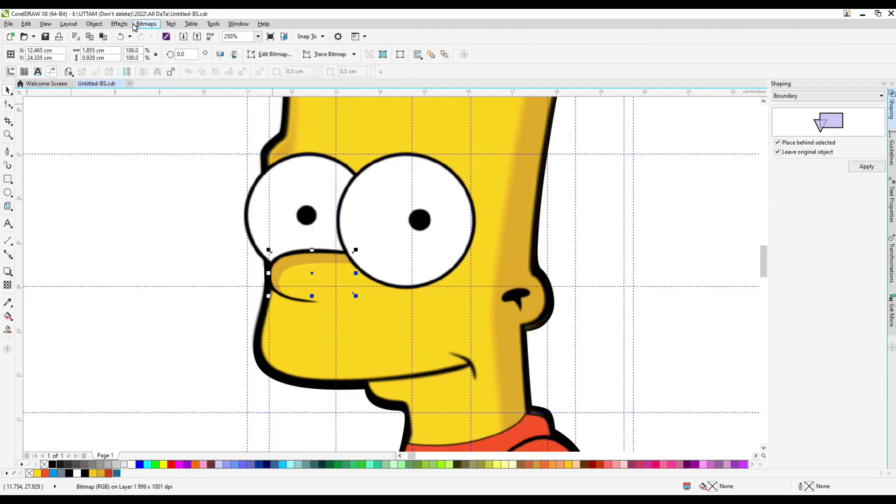
pyautogui.click(261, 248)
pyautogui.click(476, 279)
pyautogui.scroll(-3, 480, 284)
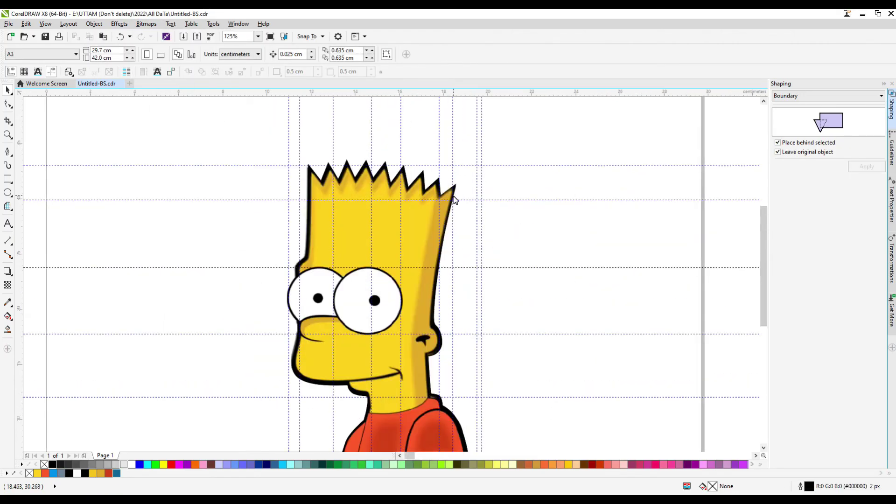
pyautogui.scroll(5, 454, 200)
pyautogui.click(302, 350)
pyautogui.scroll(-3, 302, 350)
pyautogui.scroll(-2, 292, 130)
pyautogui.scroll(1, 494, 240)
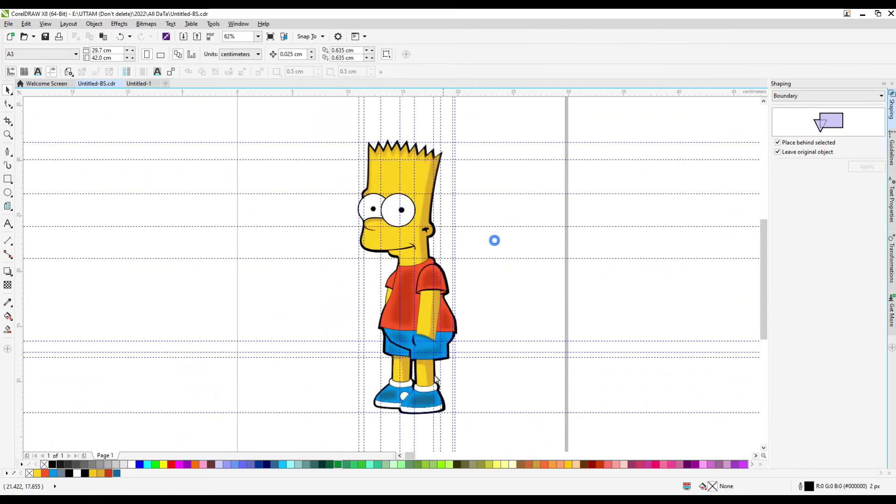
# Step: Move the blurred blue shading off the shorts into the empty area beside the character
pyautogui.scroll(2, 429, 306)
pyautogui.click(194, 279)
pyautogui.click(415, 312)
pyautogui.scroll(1, 415, 313)
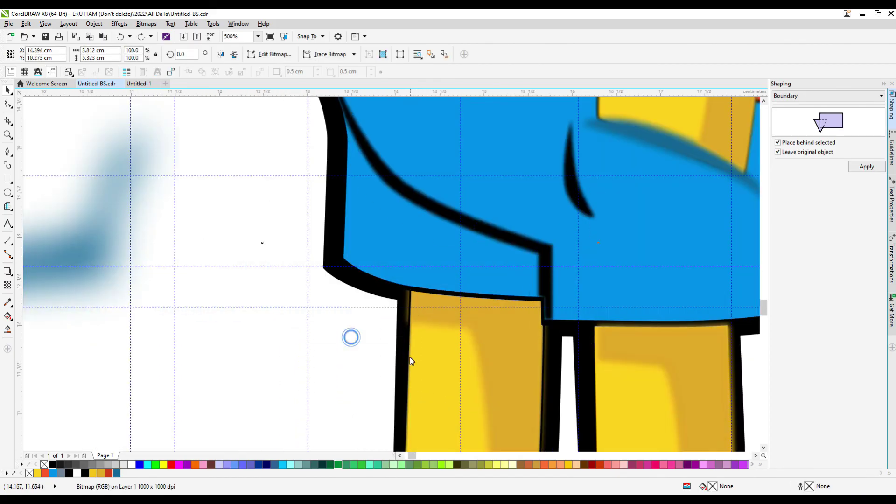
pyautogui.scroll(-1, 422, 358)
pyautogui.scroll(2, 592, 360)
# Step: Convert the shorts' blue fill to a 600 dpi bitmap and apply a Gaussian Blur to it
pyautogui.click(480, 380)
pyautogui.scroll(-3, 462, 267)
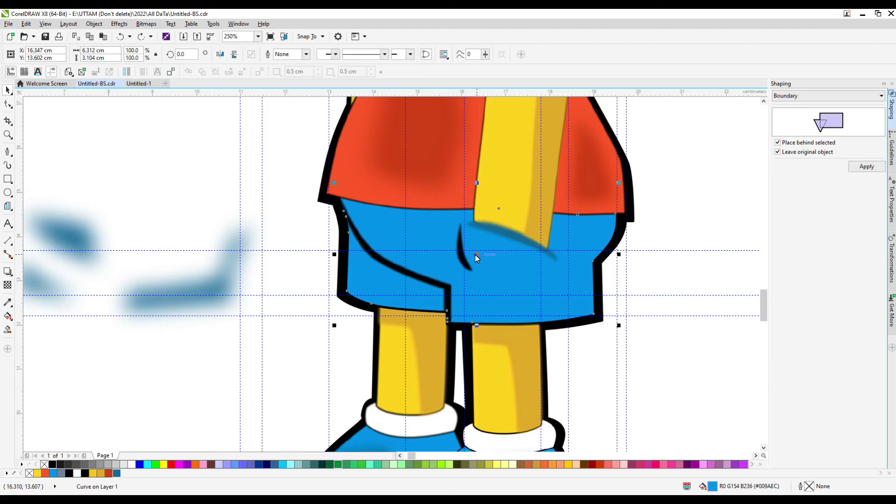
pyautogui.click(146, 24)
pyautogui.click(163, 36)
pyautogui.press('Return')
pyautogui.click(146, 24)
pyautogui.moveTo(184, 226)
pyautogui.click(240, 246)
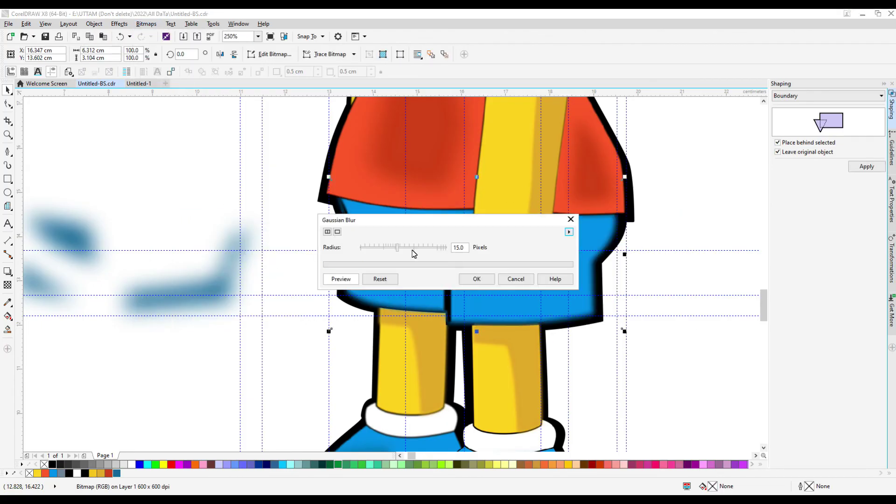
pyautogui.click(472, 282)
# Step: Resize the blue shorts bitmap to about 6.30 by 3.06 cm and apply another Gaussian Blur
pyautogui.scroll(1, 476, 332)
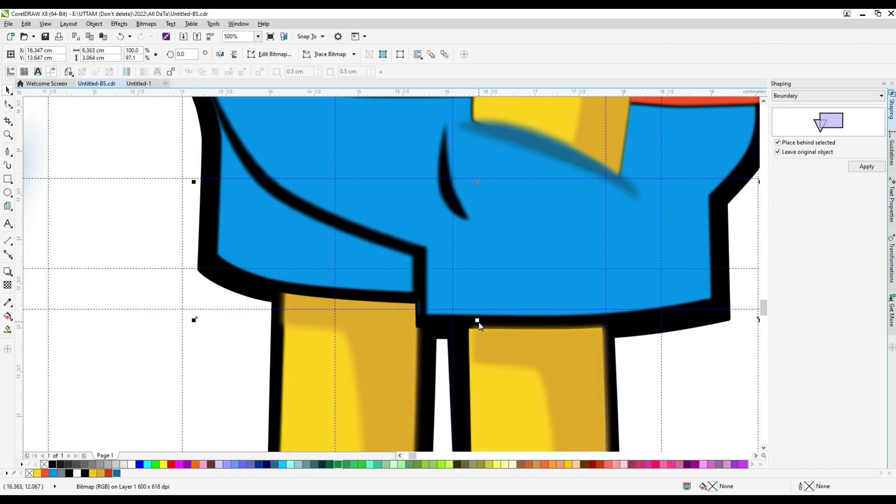
pyautogui.scroll(1, 194, 186)
pyautogui.scroll(-2, 202, 184)
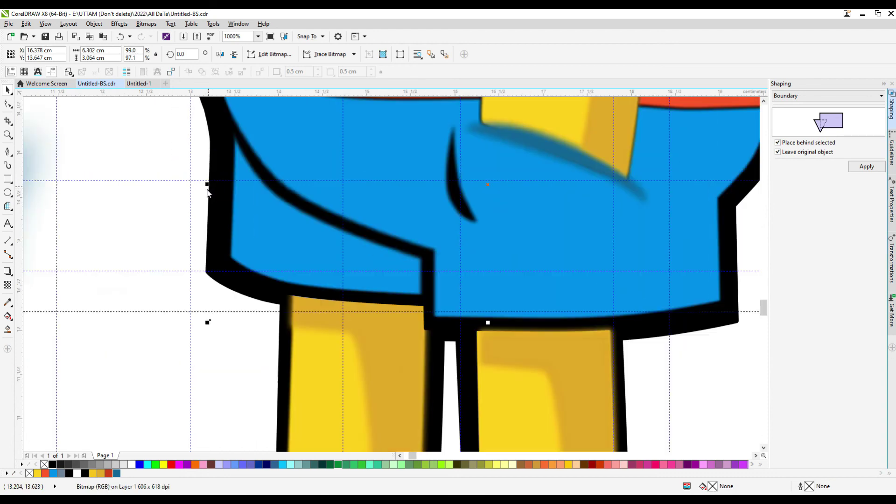
pyautogui.click(146, 23)
pyautogui.moveTo(187, 228)
pyautogui.click(240, 246)
pyautogui.click(514, 279)
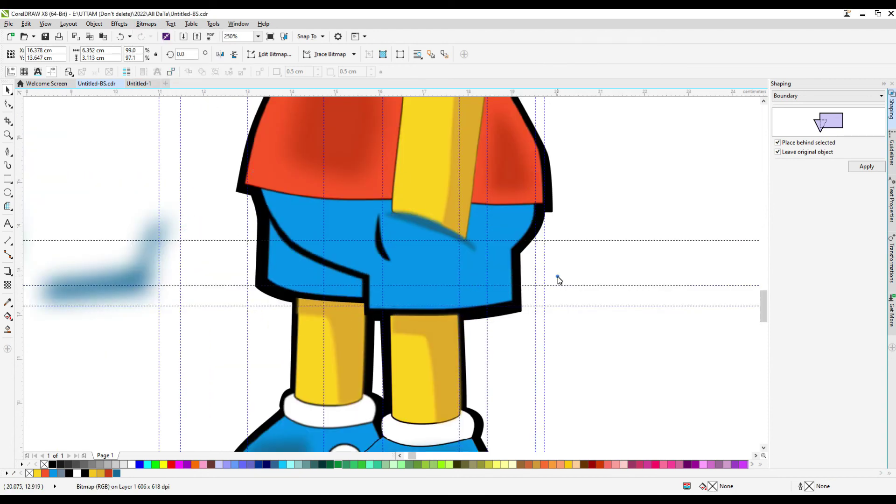
# Step: Narrow the near leg's bitmap to about 1.76 cm wide by 2.64 cm high to fit inside the outline
pyautogui.click(392, 381)
pyautogui.scroll(1, 393, 380)
pyautogui.scroll(-3, 392, 394)
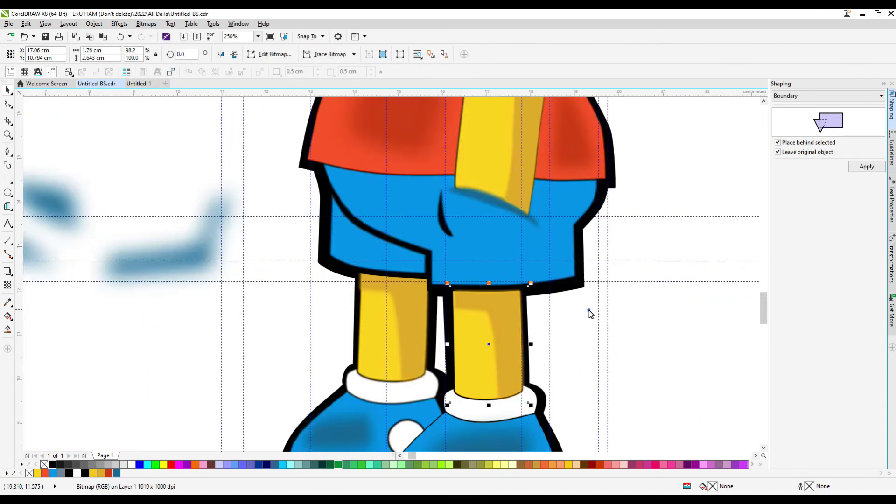
pyautogui.click(438, 303)
pyautogui.moveTo(438, 303); pyautogui.dragTo(511, 336)
pyautogui.press('Escape')
pyautogui.scroll(4, 475, 350)
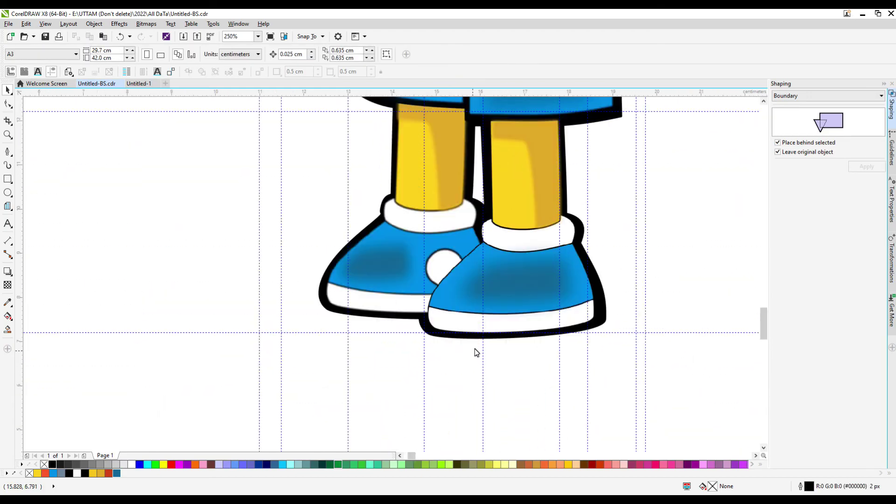
# Step: Draw a rectangle about 1.16 by 0.65 cm across the gap between the legs at the shorts' lower edge
pyautogui.scroll(1, 380, 277)
pyautogui.scroll(-3, 216, 248)
pyautogui.click(217, 249)
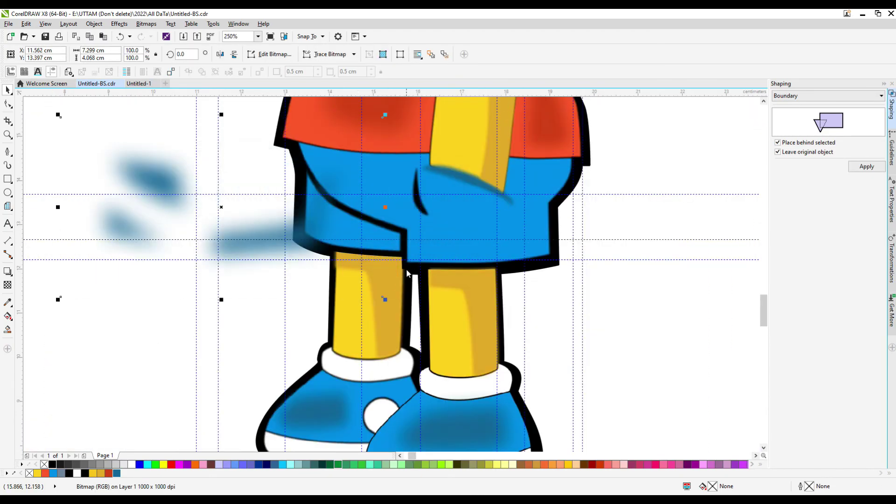
pyautogui.scroll(3, 394, 279)
pyautogui.hotkey('ctrl', 'z')
pyautogui.press('F6')
pyautogui.moveTo(369, 308); pyautogui.dragTo(577, 214)
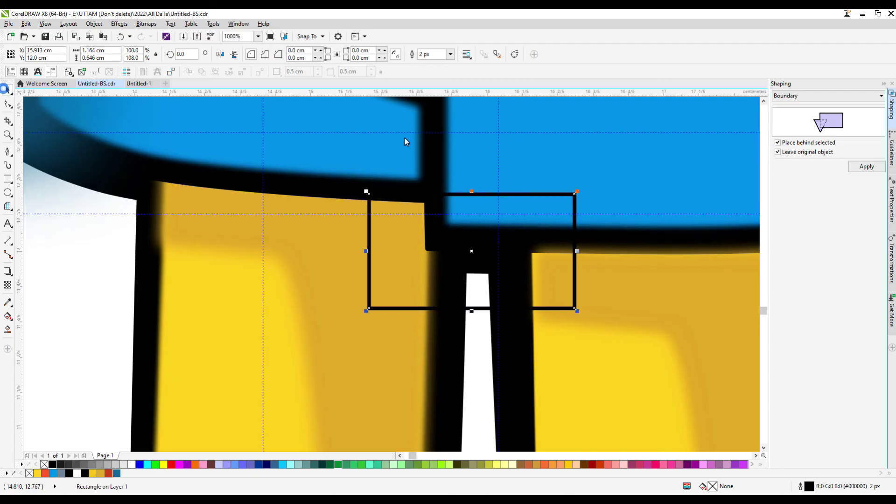
pyautogui.press('space')
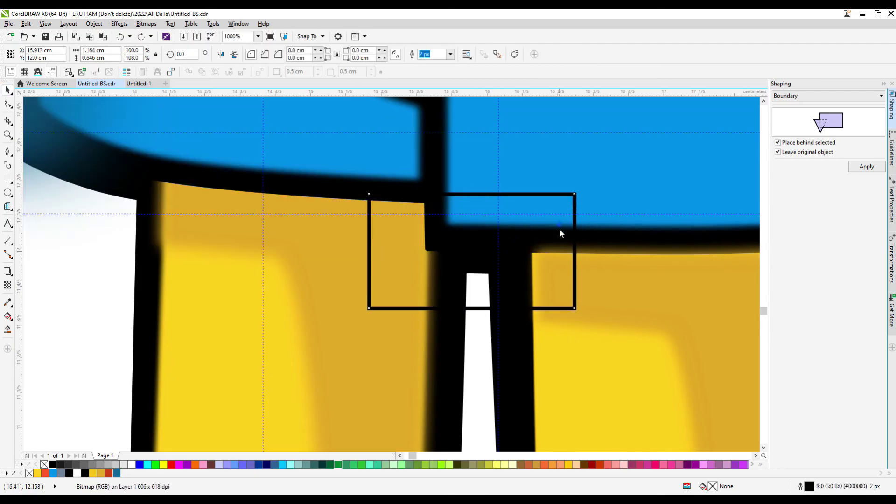
# Step: Try to trim the shorts and leg bitmaps with the rectangle, and remove the rectangle
pyautogui.scroll(1, 501, 195)
pyautogui.keyDown('shift'); pyautogui.click(500, 201); pyautogui.keyUp('shift')
pyautogui.click(282, 54)
pyautogui.scroll(-2, 453, 237)
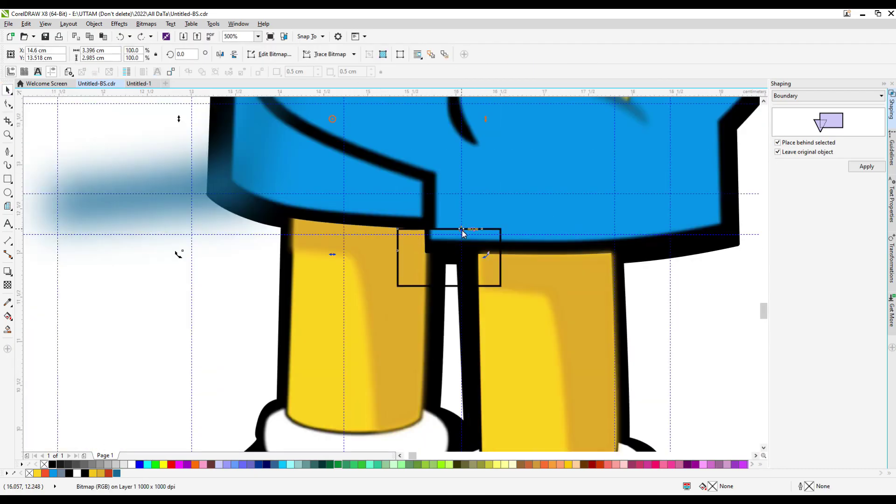
pyautogui.keyDown('shift'); pyautogui.click(495, 238); pyautogui.keyUp('shift')
pyautogui.moveTo(497, 257); pyautogui.dragTo(468, 296)
pyautogui.hotkey('ctrl', 'z')
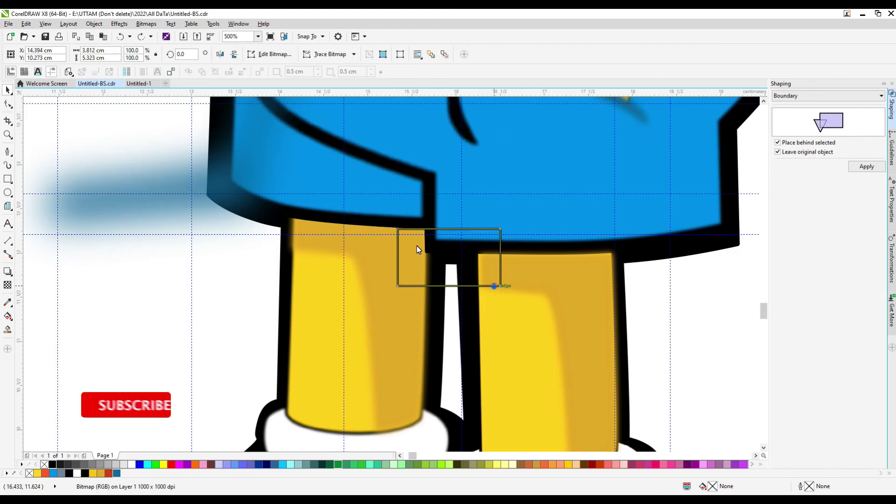
pyautogui.scroll(3, 424, 233)
pyautogui.click(362, 260)
pyautogui.scroll(-2, 413, 256)
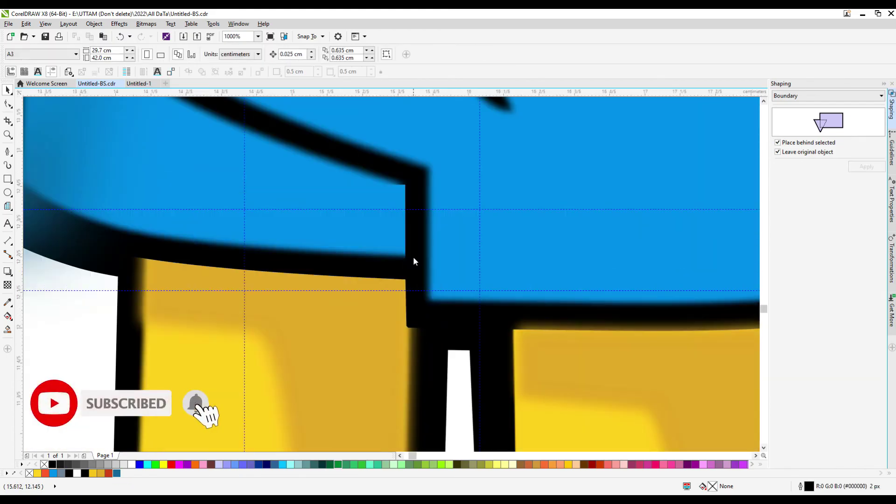
# Step: Move the blurred blue shading from beside the character back onto the shorts and align it with their shape
pyautogui.scroll(-1, 407, 233)
pyautogui.press('space')
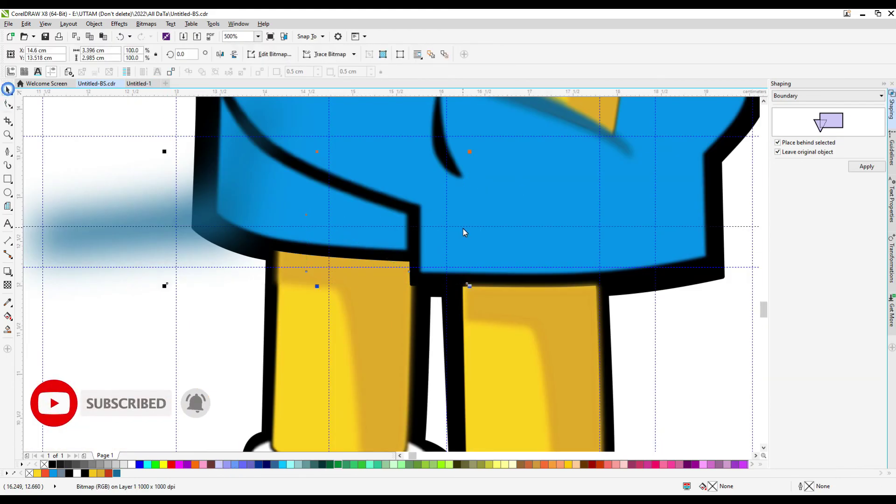
pyautogui.press('space')
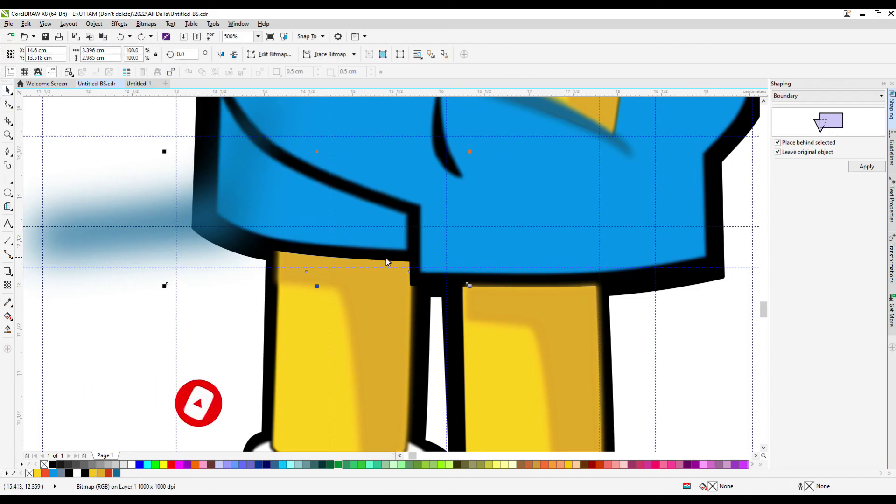
pyautogui.scroll(-1, 360, 312)
pyautogui.scroll(-3, 358, 312)
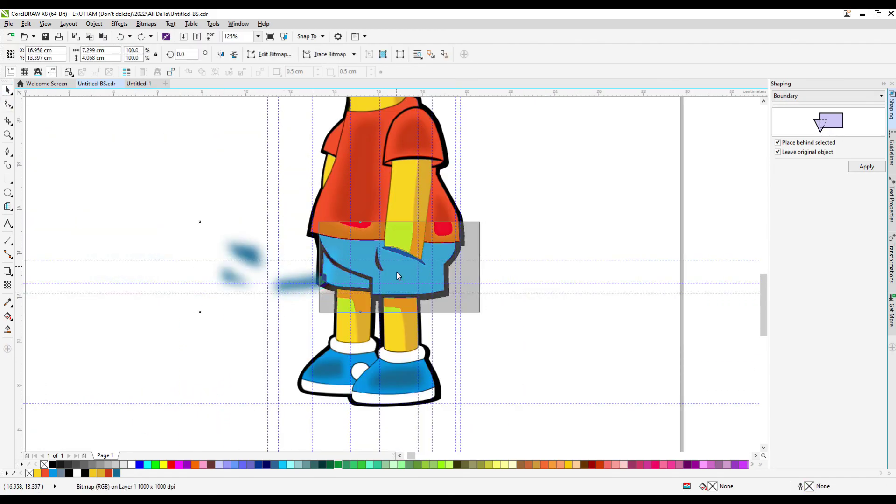
pyautogui.scroll(3, 380, 272)
pyautogui.scroll(-1, 308, 325)
pyautogui.moveTo(288, 385); pyautogui.dragTo(273, 379)
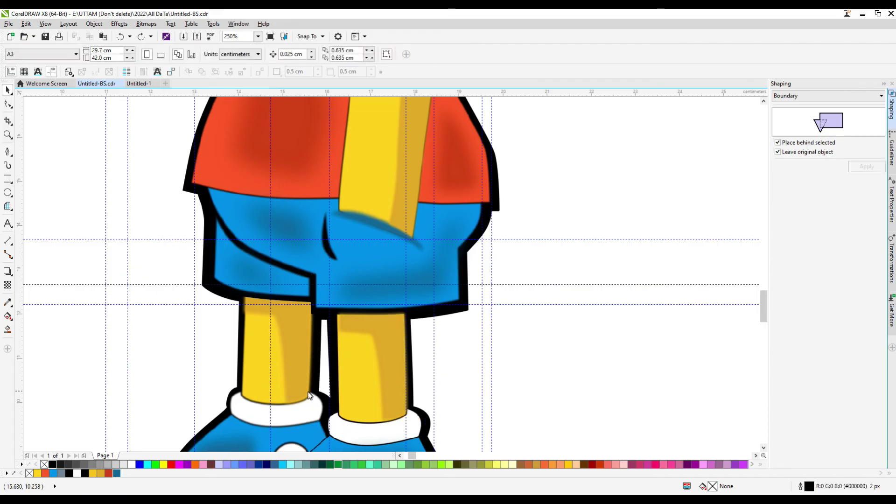
# Step: Narrow the far leg's bitmap slightly so that its inner edge fits inside the black outline
pyautogui.scroll(-1, 391, 395)
pyautogui.scroll(2, 350, 318)
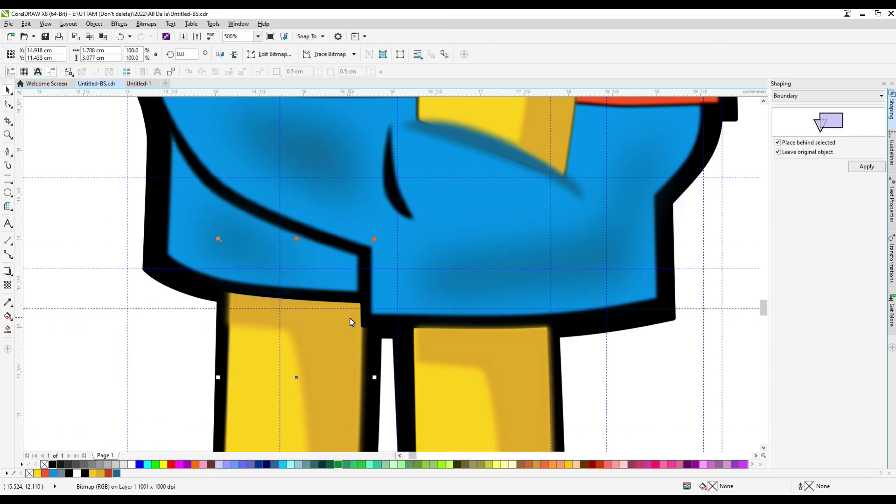
pyautogui.scroll(1, 355, 327)
pyautogui.moveTo(372, 381); pyautogui.dragTo(361, 381)
pyautogui.scroll(-1, 360, 380)
# Step: With the blue shading temporarily moved aside, apply a 10-pixel Gaussian Blur to the bitmap of the shorts' far leg
pyautogui.scroll(-2, 197, 153)
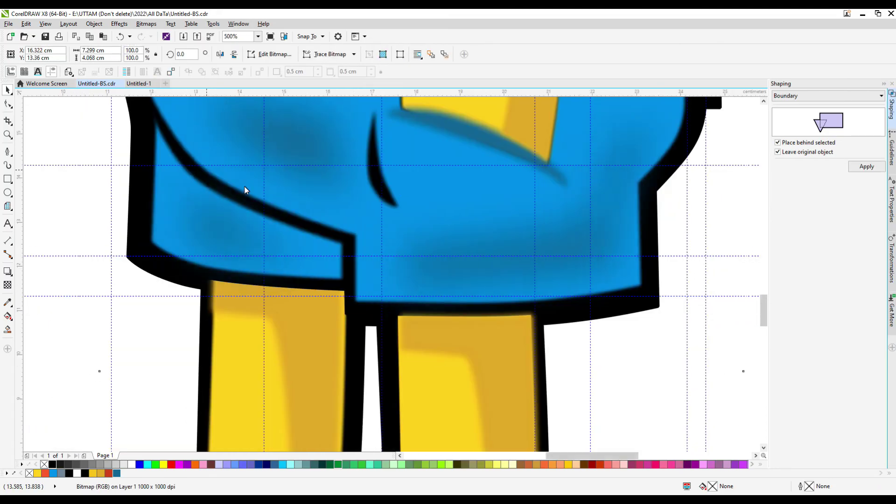
pyautogui.click(303, 214)
pyautogui.click(146, 24)
pyautogui.click(266, 247)
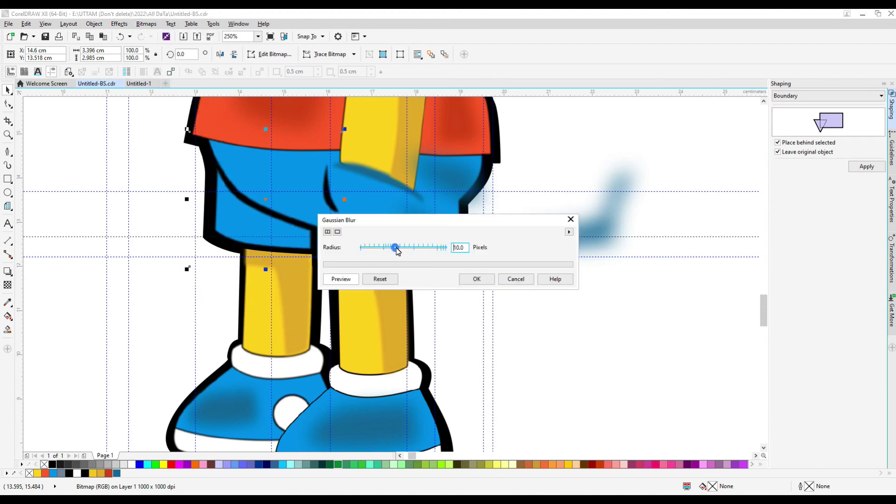
pyautogui.press('Return')
pyautogui.click(546, 241)
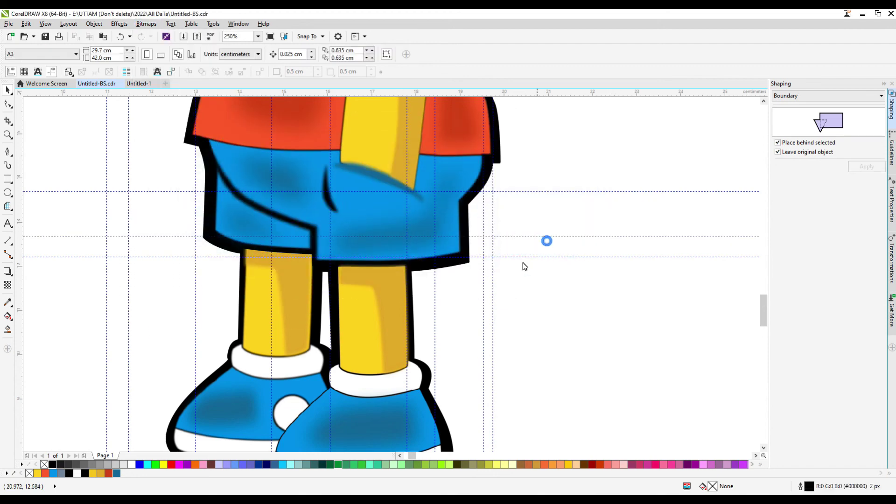
# Step: Convert the black outline curve around the whole character to a 600 dpi bitmap
pyautogui.scroll(-4, 524, 266)
pyautogui.scroll(5, 482, 380)
pyautogui.click(420, 260)
pyautogui.scroll(-3, 420, 260)
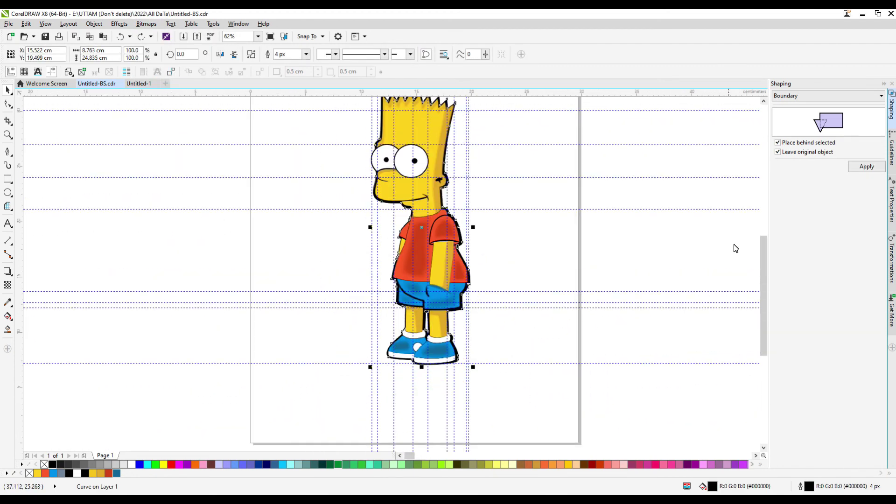
pyautogui.scroll(1, 736, 248)
pyautogui.click(146, 24)
pyautogui.click(163, 34)
pyautogui.click(422, 305)
# Step: Apply a Gaussian Blur with a 10-pixel radius to the character's outline bitmap
pyautogui.click(146, 24)
pyautogui.click(266, 247)
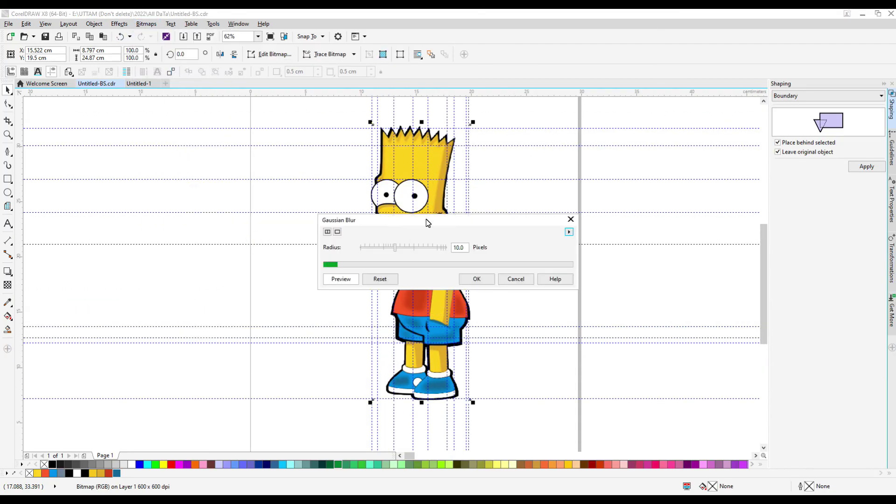
pyautogui.moveTo(427, 223); pyautogui.dragTo(590, 223)
pyautogui.click(640, 278)
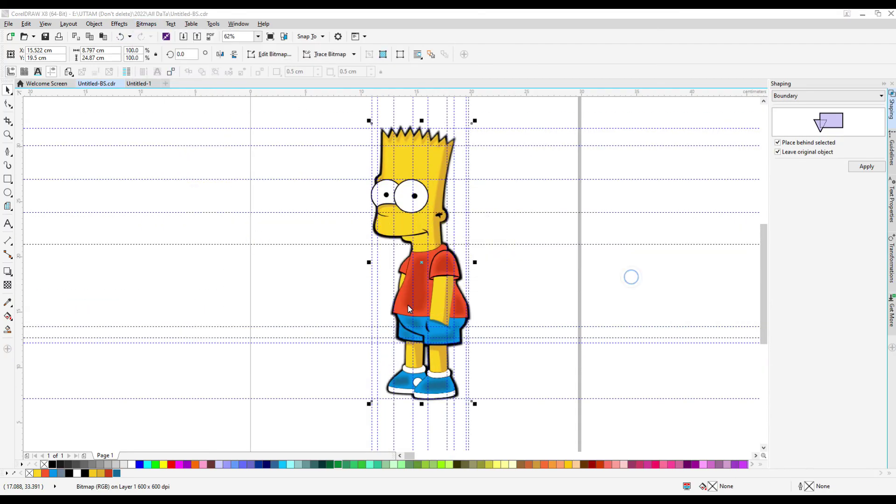
# Step: Add a drop shadow to the grouped character, cast from its feet toward the right, and save the drawing
pyautogui.scroll(-1, 410, 286)
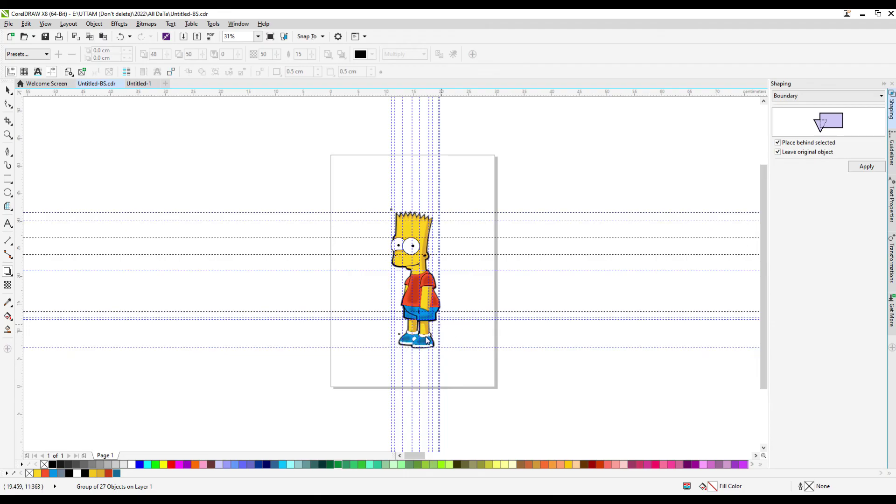
pyautogui.scroll(2, 426, 340)
pyautogui.moveTo(405, 362); pyautogui.dragTo(456, 312)
pyautogui.press('space')
pyautogui.scroll(-1, 366, 365)
pyautogui.hotkey('ctrl', 's')
pyautogui.click(438, 362)
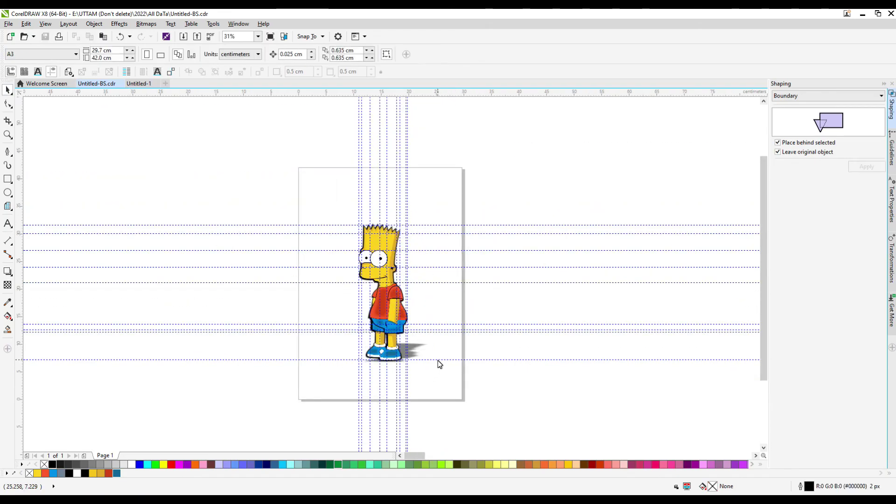
# Step: Delete the horizontal guidelines crossing the character
pyautogui.scroll(1, 438, 362)
pyautogui.scroll(3, 764, 338)
pyautogui.click(519, 358)
pyautogui.press('Delete')
pyautogui.click(513, 341)
pyautogui.press('Delete')
pyautogui.click(512, 259)
pyautogui.press('Delete')
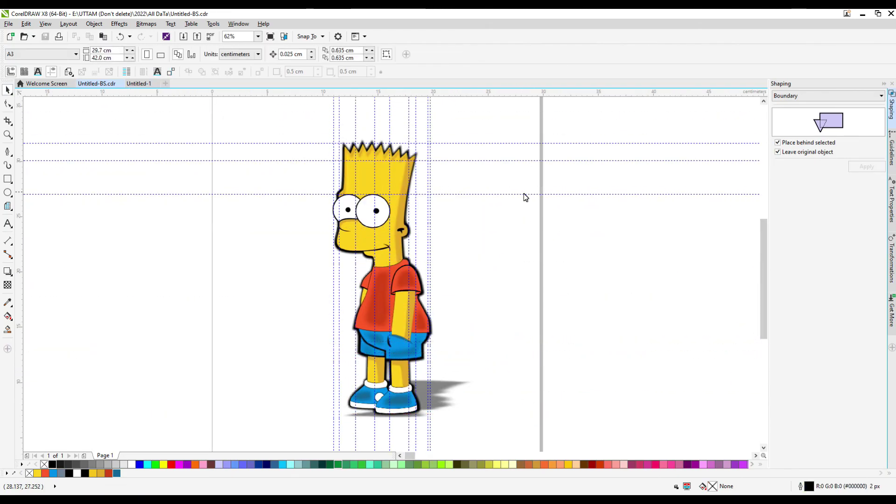
pyautogui.click(522, 194)
pyautogui.press('Delete')
pyautogui.press('Delete')
pyautogui.press('Delete')
# Step: Delete the vertical guidelines running through the character
pyautogui.click(416, 114)
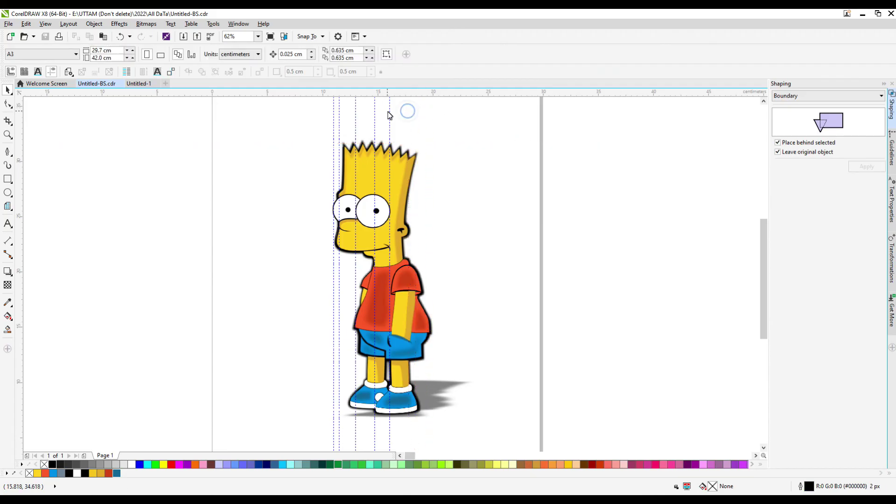
pyautogui.press('Delete')
pyautogui.click(375, 116)
pyautogui.press('Delete')
pyautogui.click(352, 116)
pyautogui.press('Delete')
pyautogui.click(332, 134)
pyautogui.press('Delete')
# Step: Switch the A3 page to landscape and move the character with its shadow slightly down within it
pyautogui.press('F3')
pyautogui.click(410, 254)
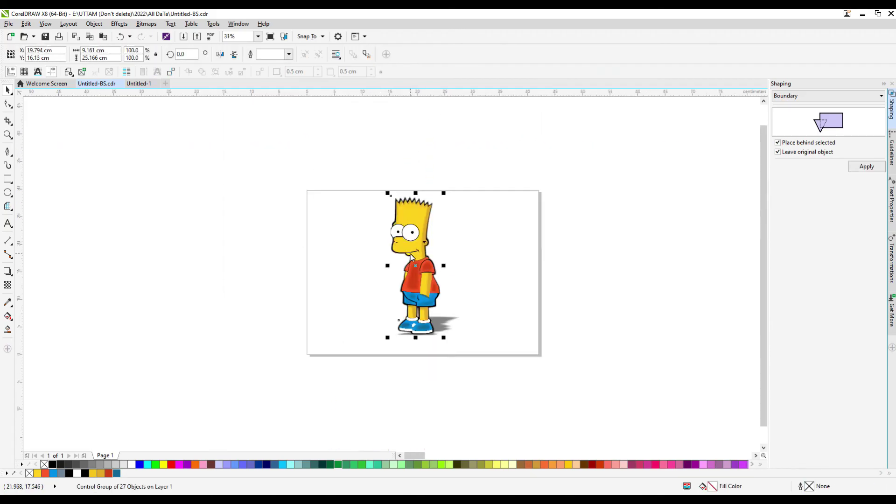
pyautogui.scroll(1, 410, 254)
pyautogui.moveTo(478, 404); pyautogui.dragTo(475, 427)
pyautogui.press('Escape')
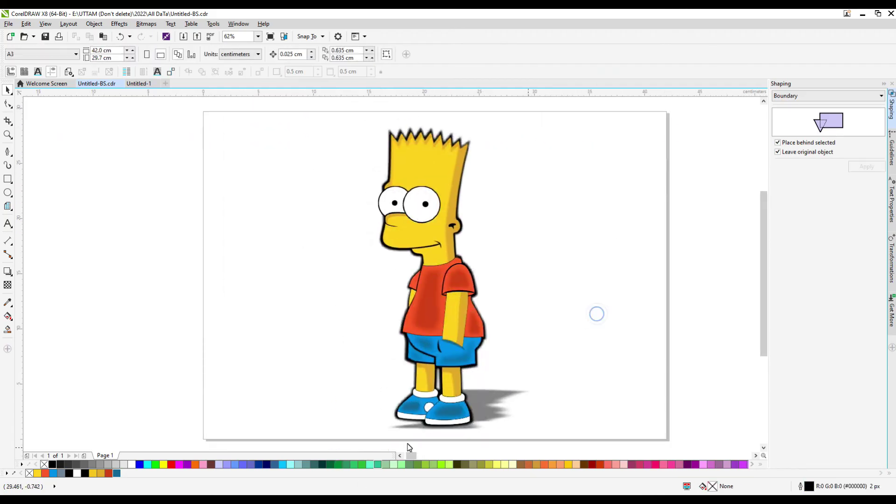
pyautogui.click(400, 455)
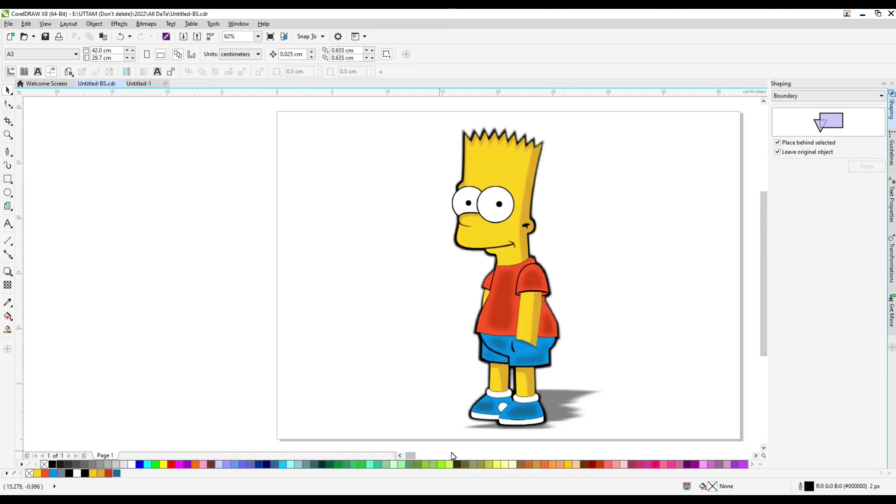
pyautogui.click(500, 359)
pyautogui.press('Escape')
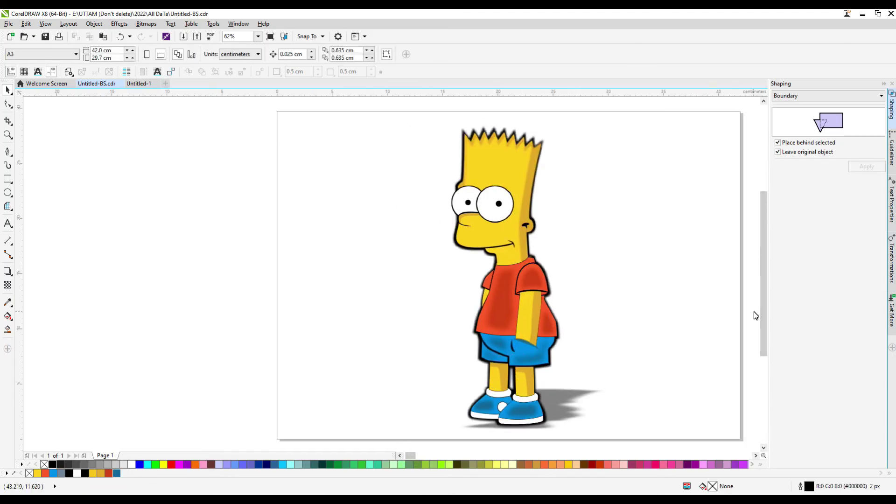